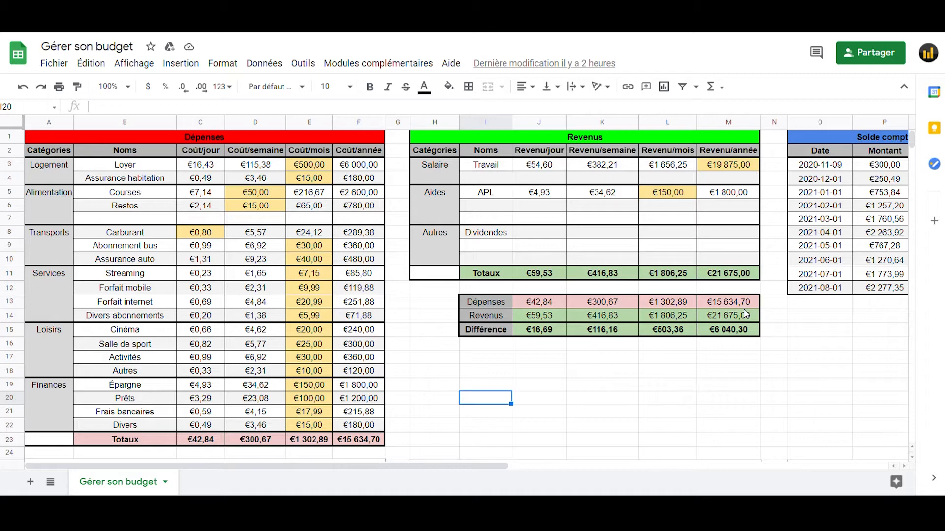
Look over the Dépenses, Revenus and Solde compte tables and the monthly cost and income distribution charts below them
{"action": "scroll", "coordinate": [582, 352], "scroll_direction": "down", "scroll_amount": 5}
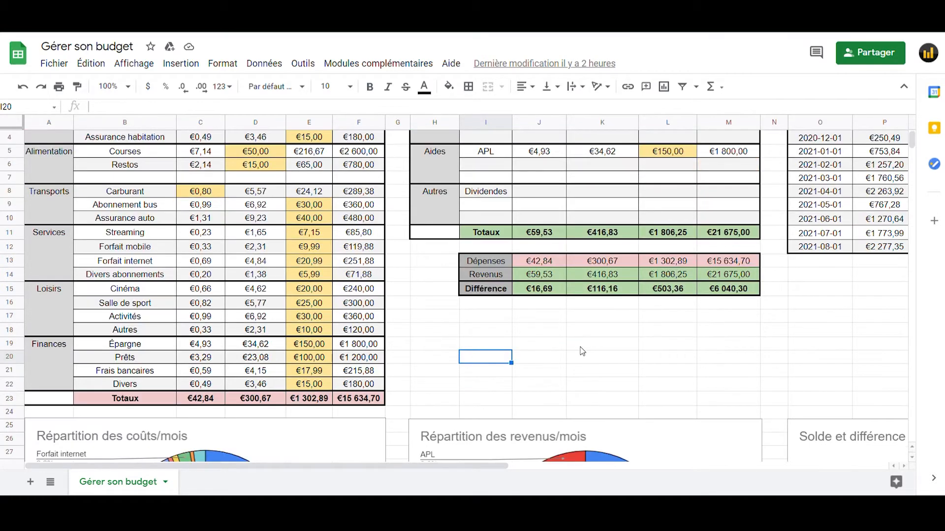
{"action": "scroll", "coordinate": [581, 351], "scroll_direction": "down", "scroll_amount": 3}
{"action": "scroll", "coordinate": [578, 349], "scroll_direction": "up", "scroll_amount": 7}
{"action": "scroll", "coordinate": [310, 293], "scroll_direction": "down", "scroll_amount": 3}
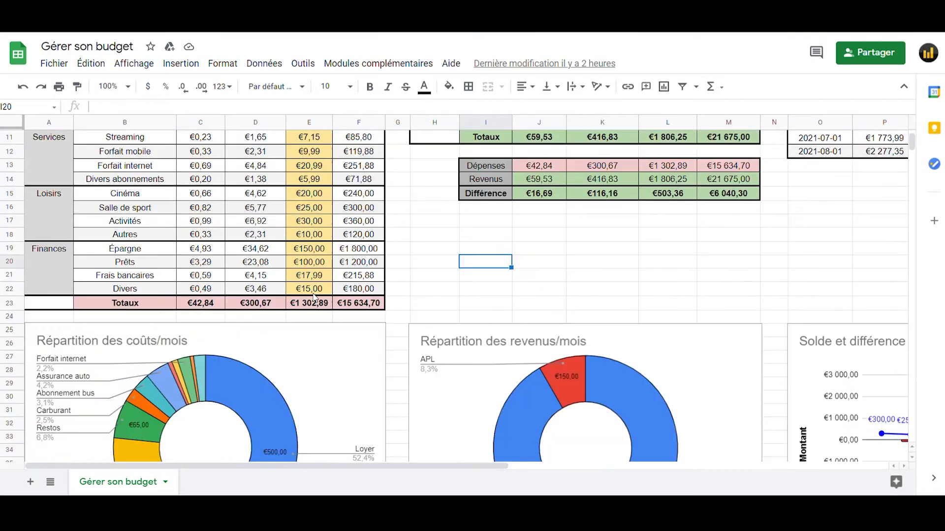
{"action": "scroll", "coordinate": [419, 346], "scroll_direction": "up", "scroll_amount": 3}
{"action": "left_click", "coordinate": [421, 346]}
{"action": "scroll", "coordinate": [423, 345], "scroll_direction": "down", "scroll_amount": 3}
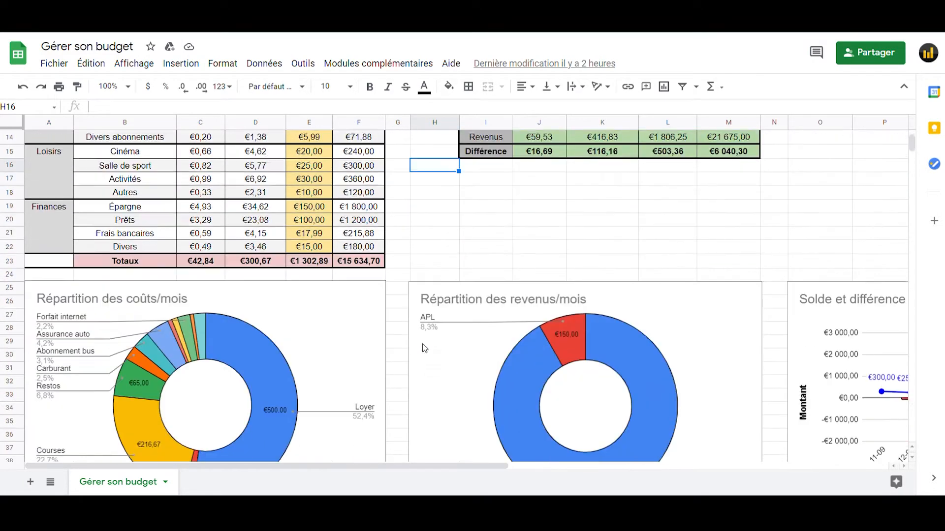
{"action": "scroll", "coordinate": [426, 346], "scroll_direction": "up", "scroll_amount": 3}
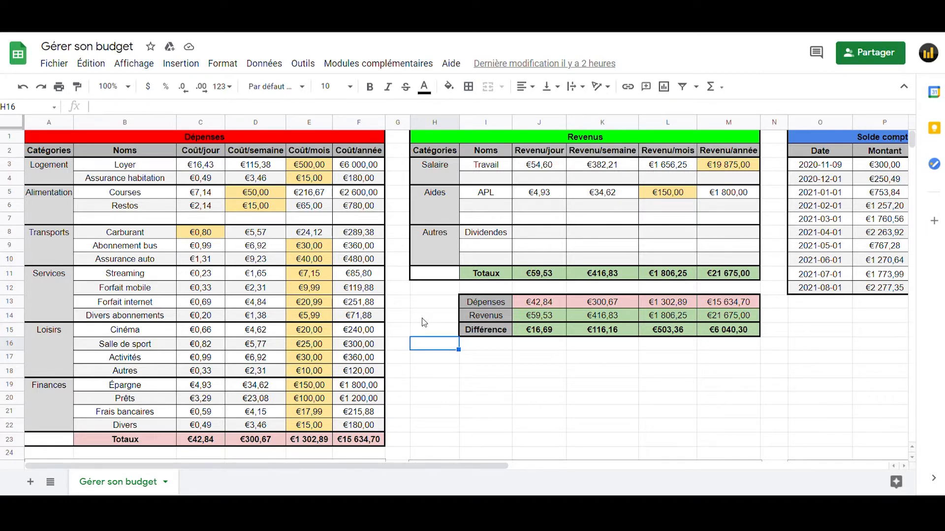
{"action": "scroll", "coordinate": [422, 314], "scroll_direction": "down", "scroll_amount": 6}
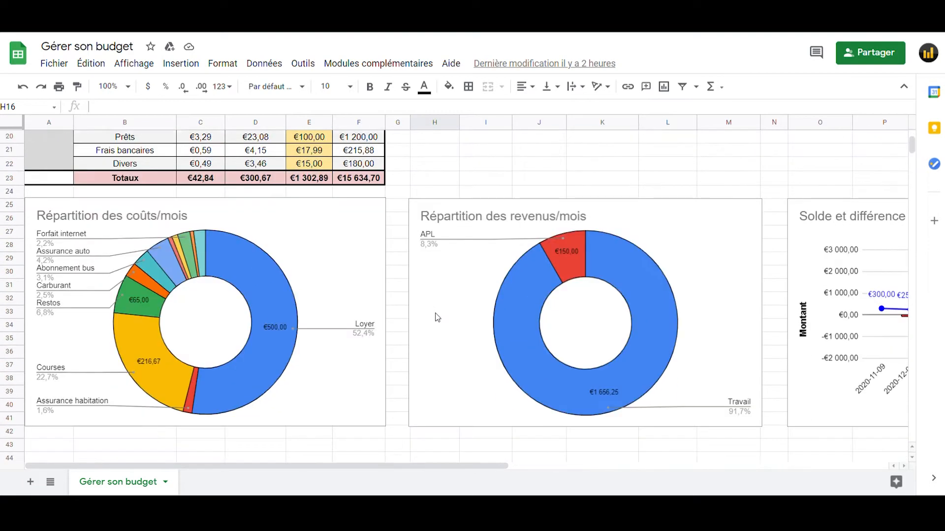
{"action": "scroll", "coordinate": [456, 333], "scroll_direction": "up", "scroll_amount": 5}
{"action": "scroll", "coordinate": [456, 333], "scroll_direction": "up", "scroll_amount": 1}
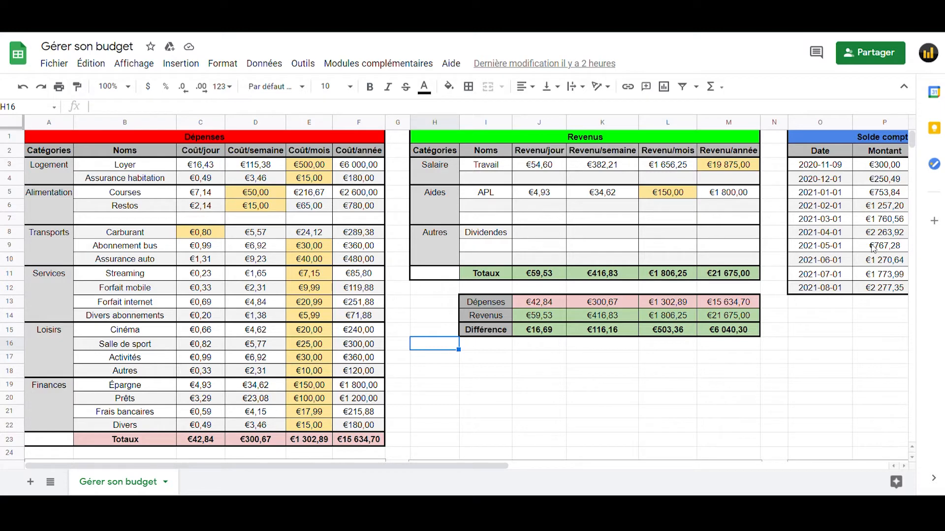
{"action": "scroll", "coordinate": [865, 243], "scroll_direction": "down", "scroll_amount": 5}
{"action": "scroll", "coordinate": [620, 247], "scroll_direction": "down", "scroll_amount": 2}
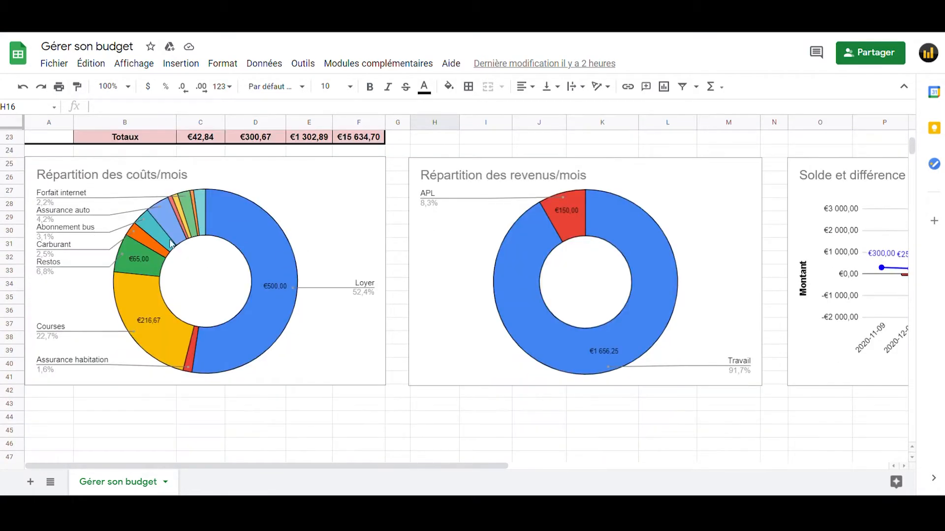
{"action": "scroll", "coordinate": [604, 286], "scroll_direction": "up", "scroll_amount": 2}
{"action": "scroll", "coordinate": [604, 287], "scroll_direction": "up", "scroll_amount": 5}
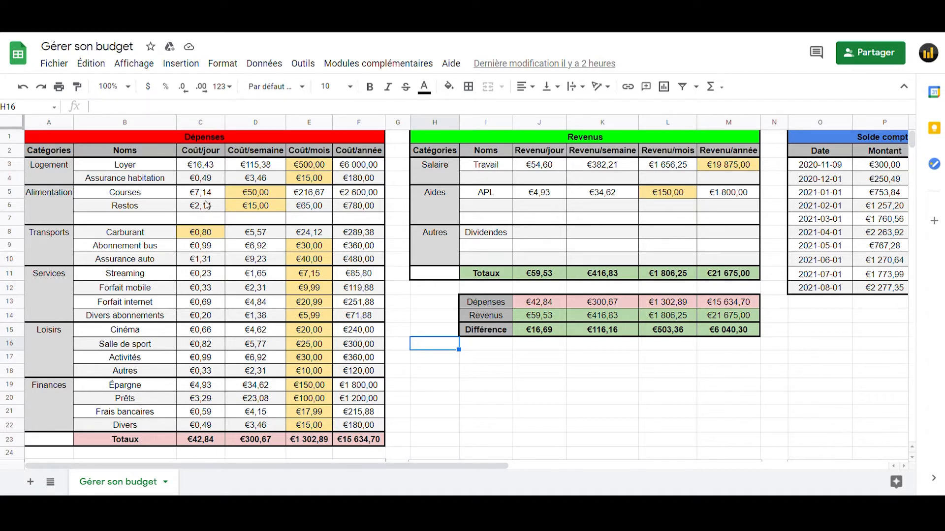
Inspect the monthly costs entered for Loyer and Assurance habitation in the Dépenses table
{"action": "left_click", "coordinate": [315, 176]}
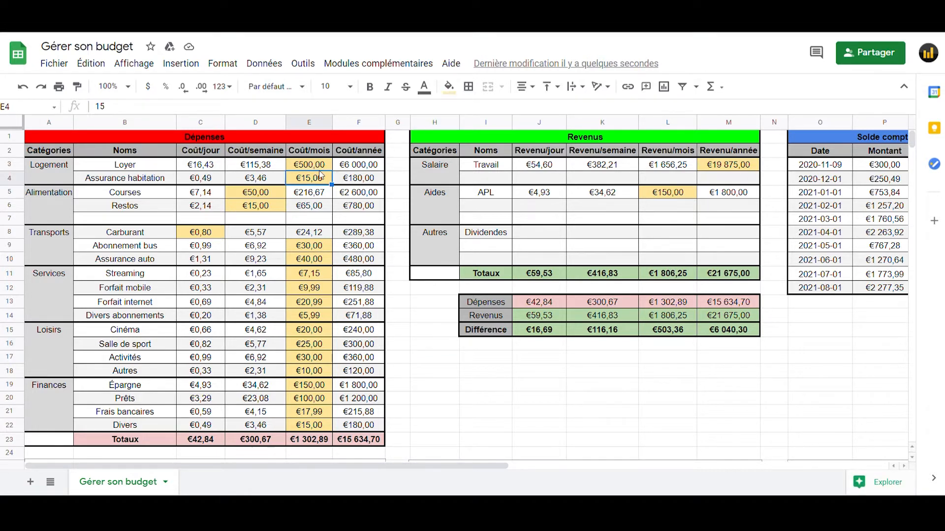
{"action": "left_click", "coordinate": [322, 168]}
{"action": "left_click", "coordinate": [315, 178]}
{"action": "left_click", "coordinate": [314, 165]}
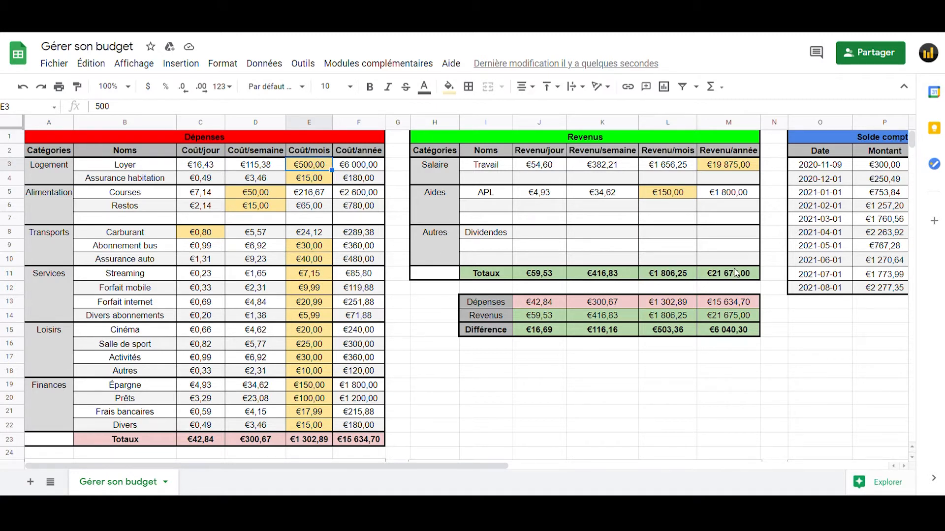
{"action": "left_click", "coordinate": [819, 330]}
{"action": "left_click", "coordinate": [548, 396]}
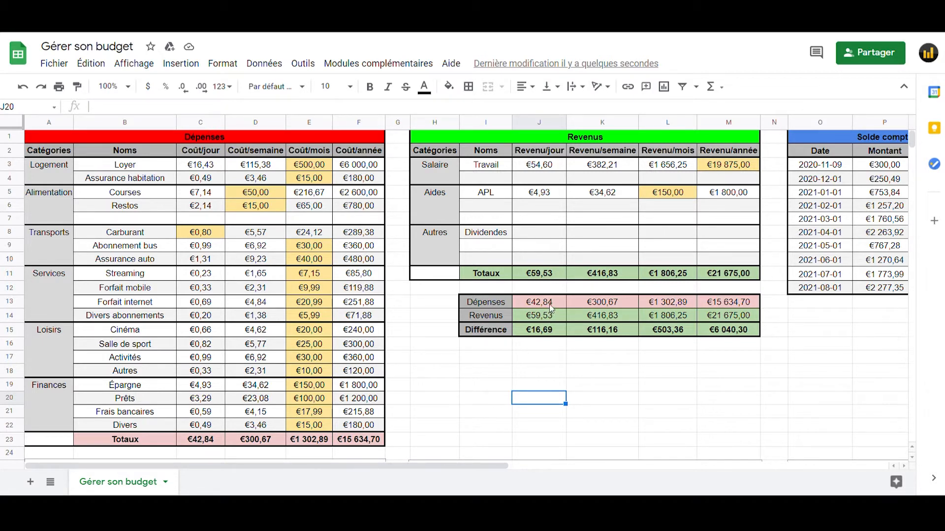
Review the Dépenses, Revenus and Différence summary rows and inspect the formulas behind the monthly figures
{"action": "left_click_drag", "start_coordinate": [549, 304], "coordinate": [738, 305]}
{"action": "left_click_drag", "start_coordinate": [555, 275], "coordinate": [719, 285]}
{"action": "left_click_drag", "start_coordinate": [538, 315], "coordinate": [728, 318]}
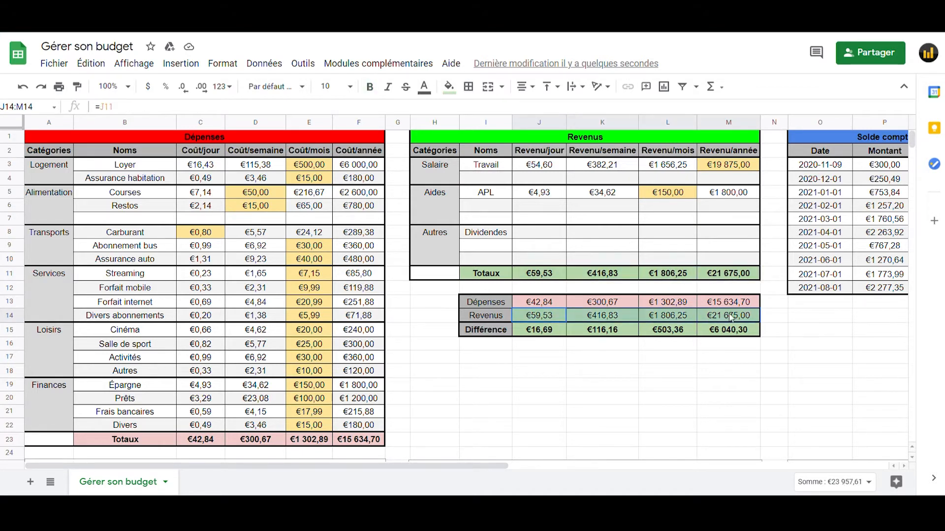
{"action": "left_click", "coordinate": [634, 357]}
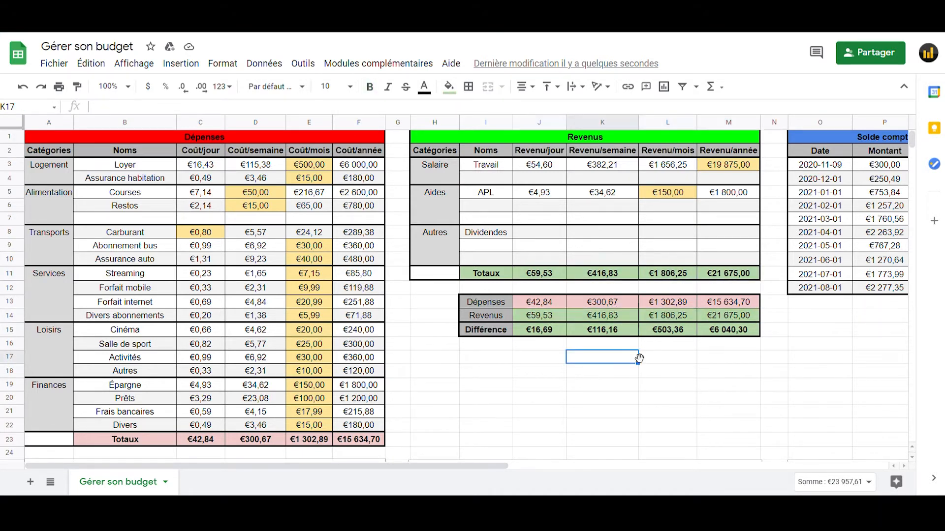
{"action": "left_click", "coordinate": [668, 318]}
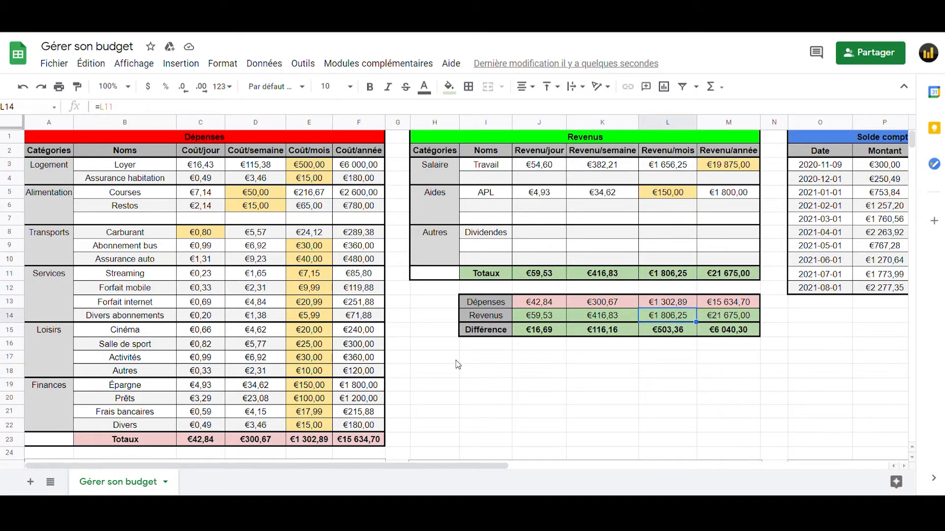
{"action": "left_click", "coordinate": [314, 441]}
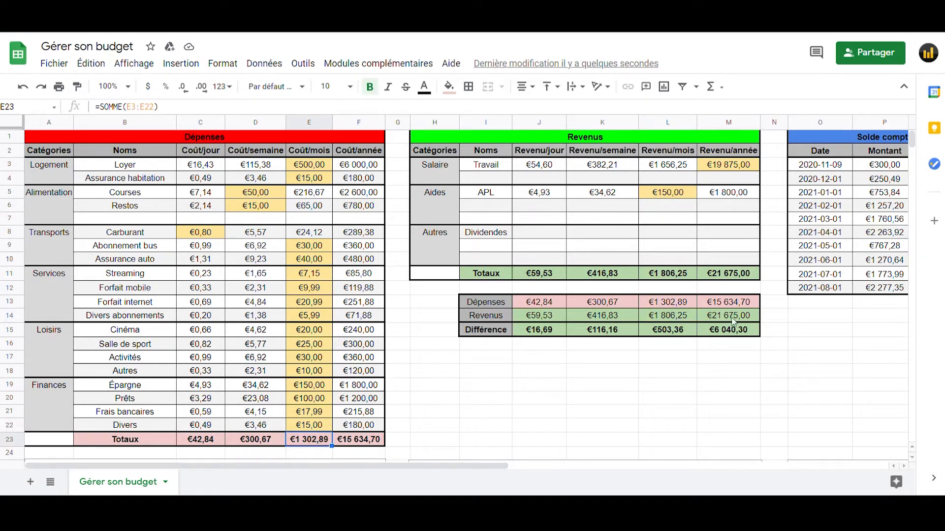
{"action": "left_click", "coordinate": [672, 330]}
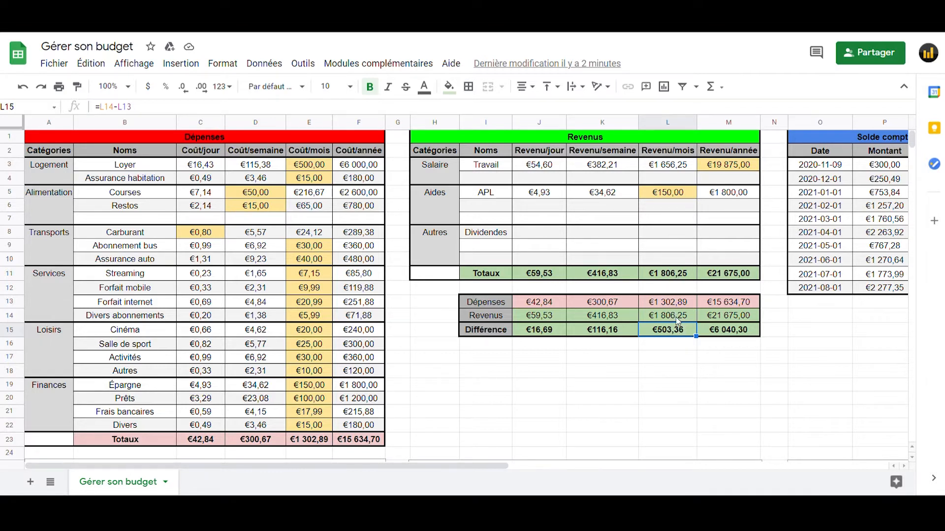
Examine the Solde compte table, comparing its first two Montant entries with the monthly Différence formula in the summary
{"action": "left_click_drag", "start_coordinate": [431, 466], "coordinate": [561, 475]}
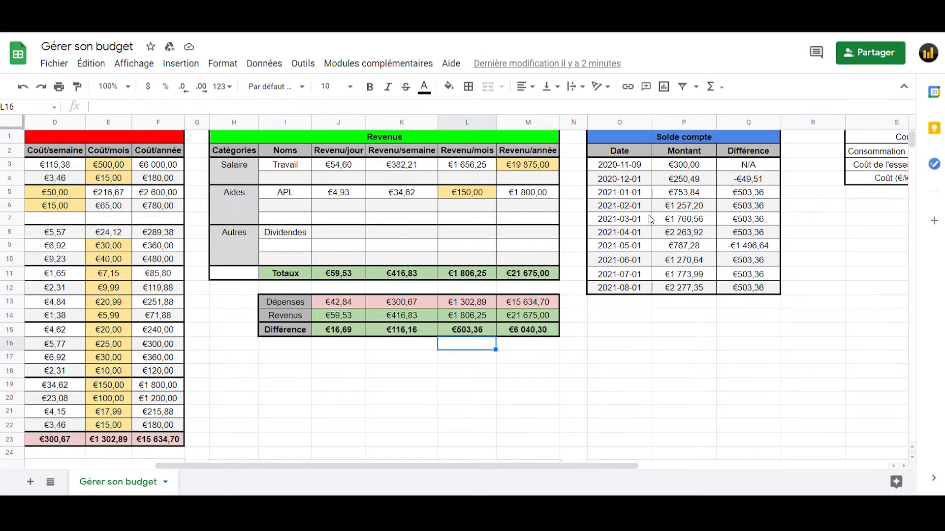
{"action": "left_click", "coordinate": [689, 303]}
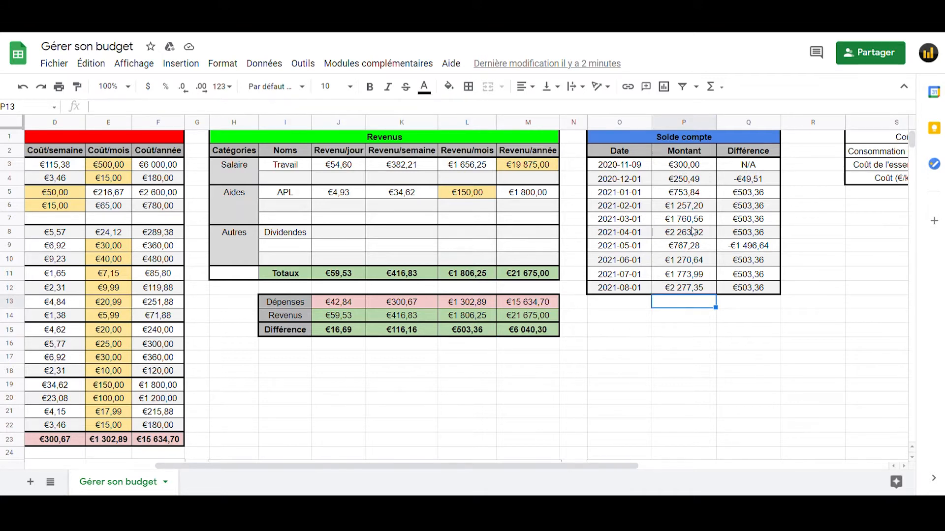
{"action": "left_click_drag", "start_coordinate": [528, 330], "coordinate": [284, 306]}
{"action": "left_click", "coordinate": [539, 358]}
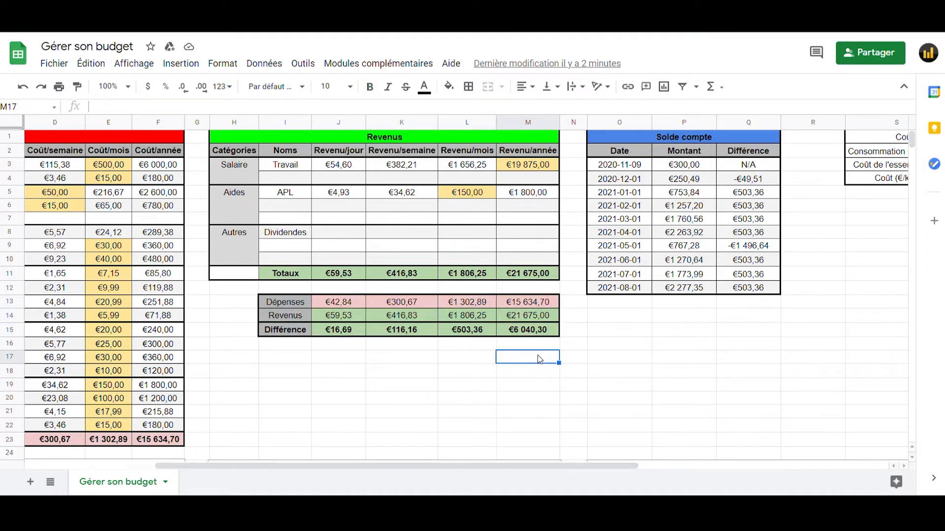
{"action": "left_click", "coordinate": [687, 166]}
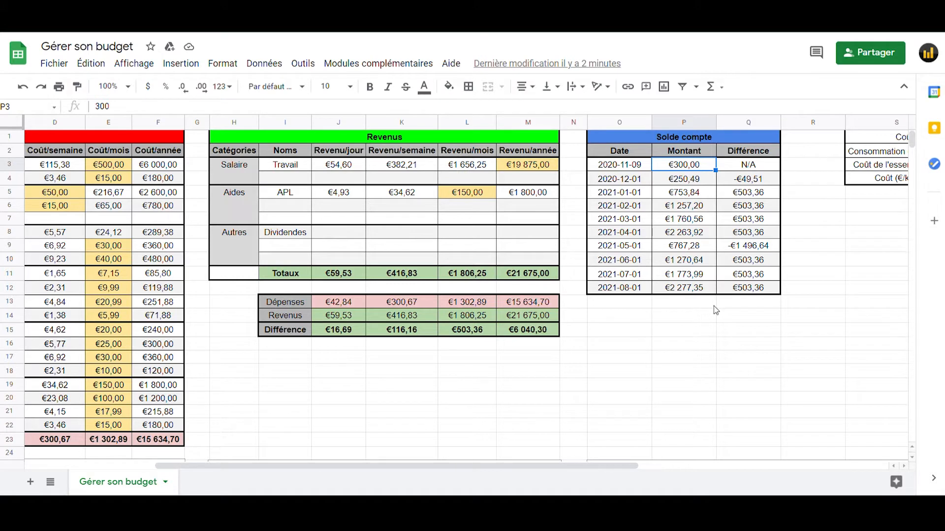
{"action": "left_click", "coordinate": [475, 330]}
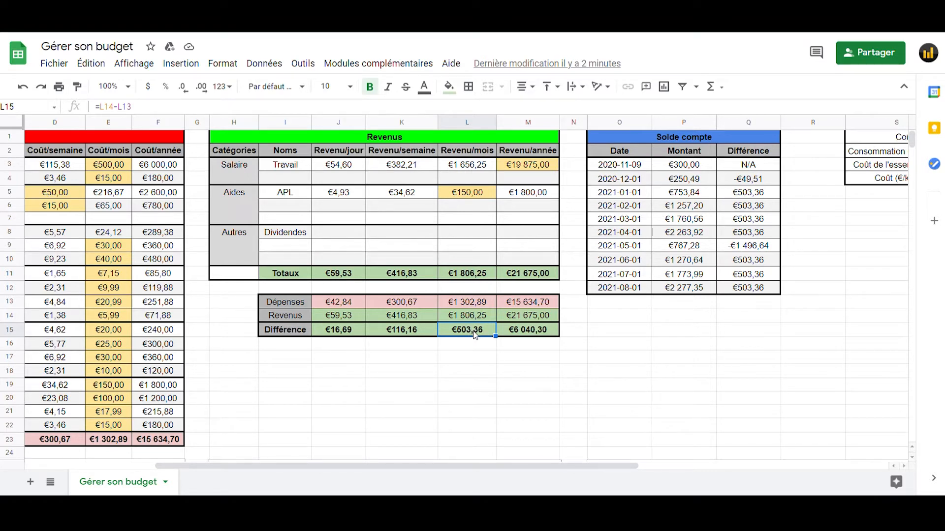
{"action": "left_click", "coordinate": [692, 168]}
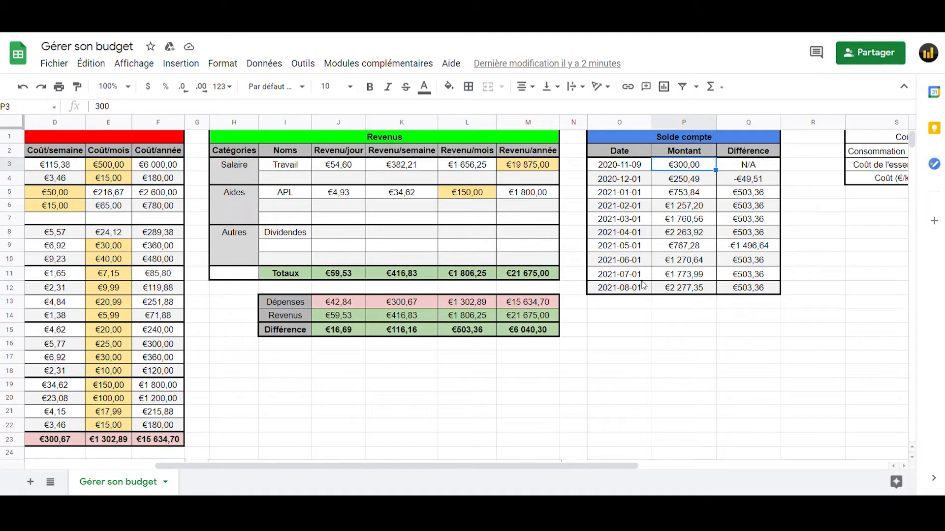
{"action": "left_click", "coordinate": [690, 181]}
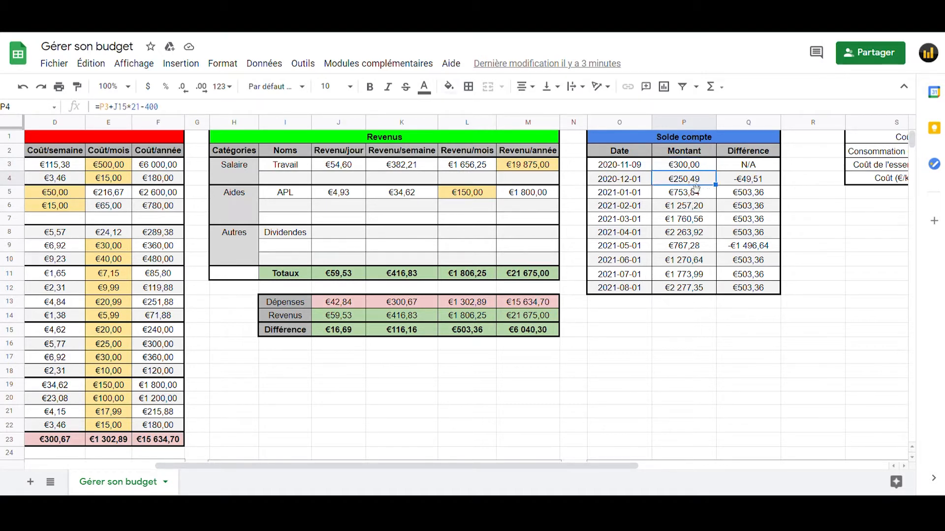
{"action": "left_click", "coordinate": [487, 328]}
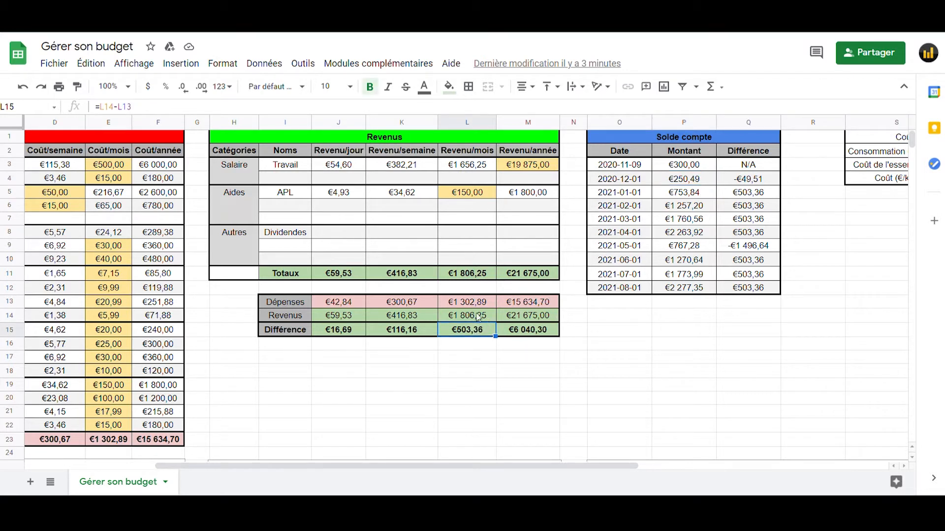
{"action": "left_click", "coordinate": [694, 181]}
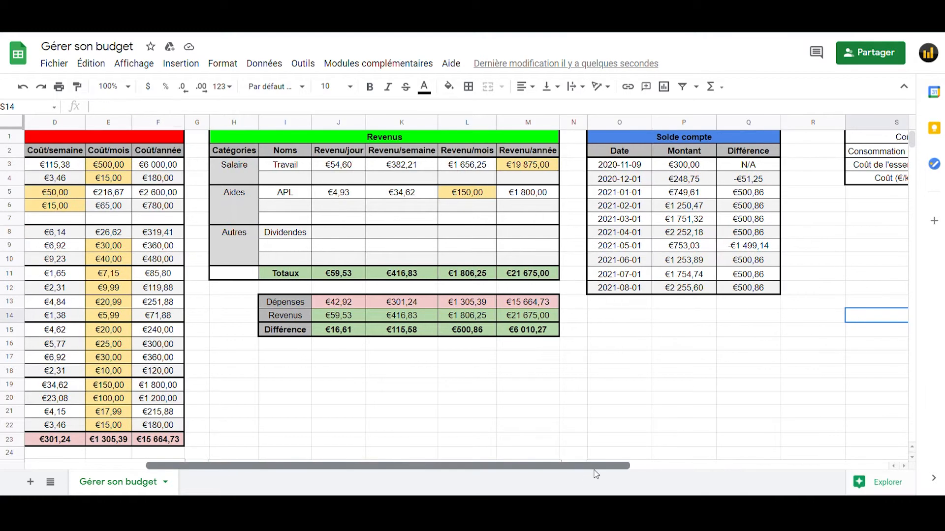
Inspect the Coût (€/km) formula in the Coût de la voiture table and the daily Carburant formula that uses it
{"action": "left_click_drag", "start_coordinate": [604, 466], "coordinate": [702, 483]}
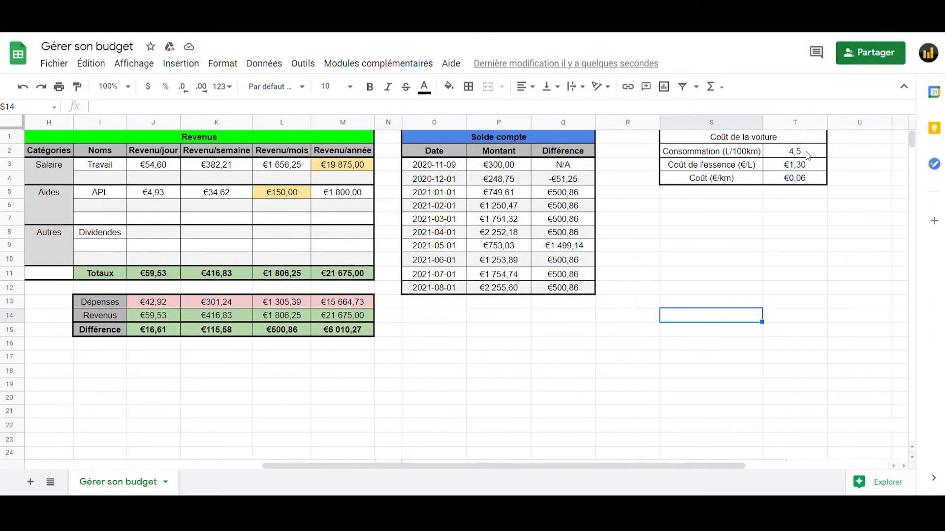
{"action": "left_click", "coordinate": [803, 194]}
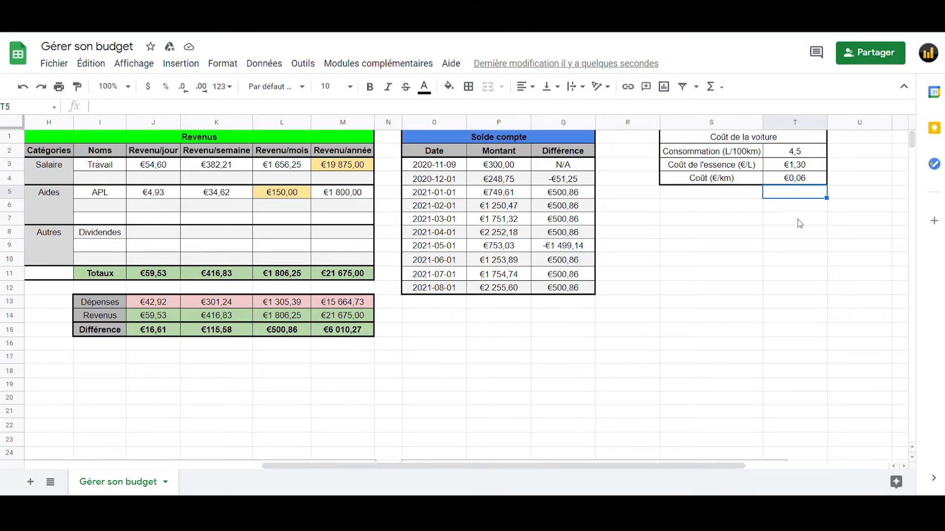
{"action": "left_click", "coordinate": [803, 184]}
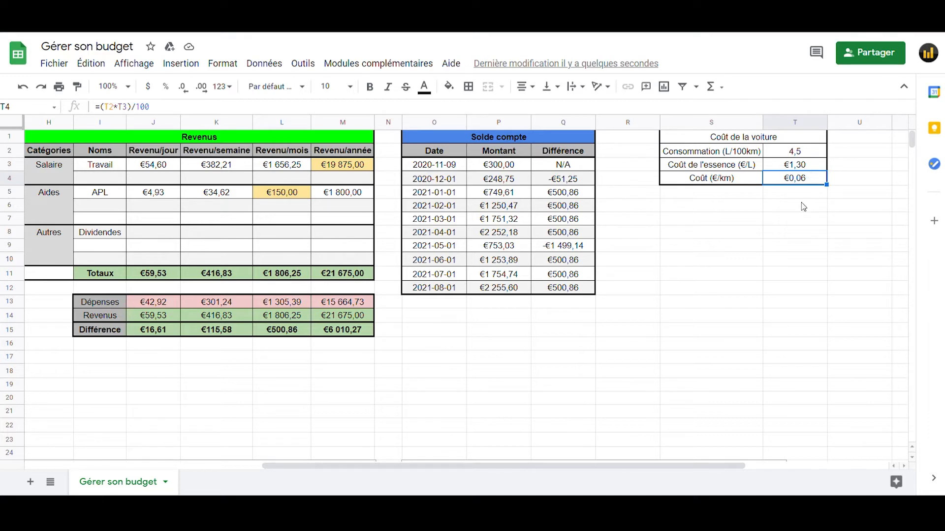
{"action": "left_click_drag", "start_coordinate": [681, 472], "coordinate": [338, 481]}
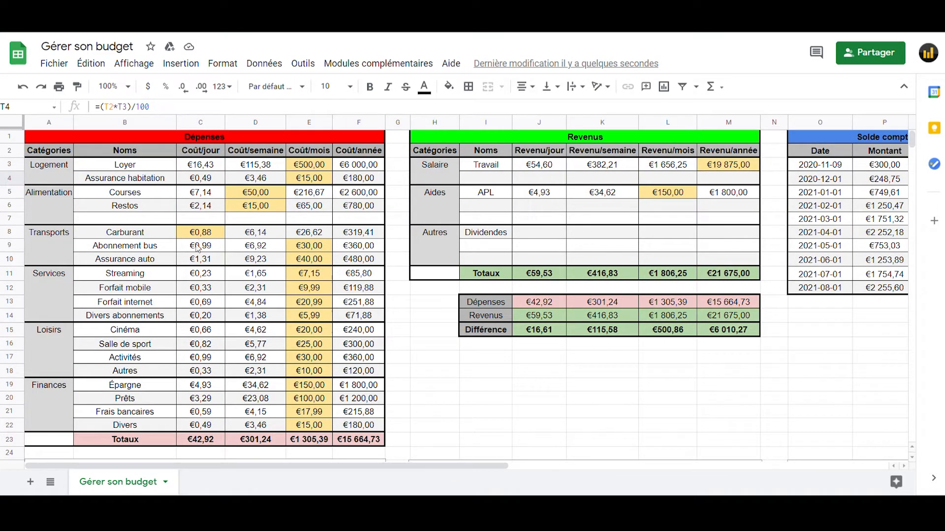
{"action": "left_click", "coordinate": [208, 237]}
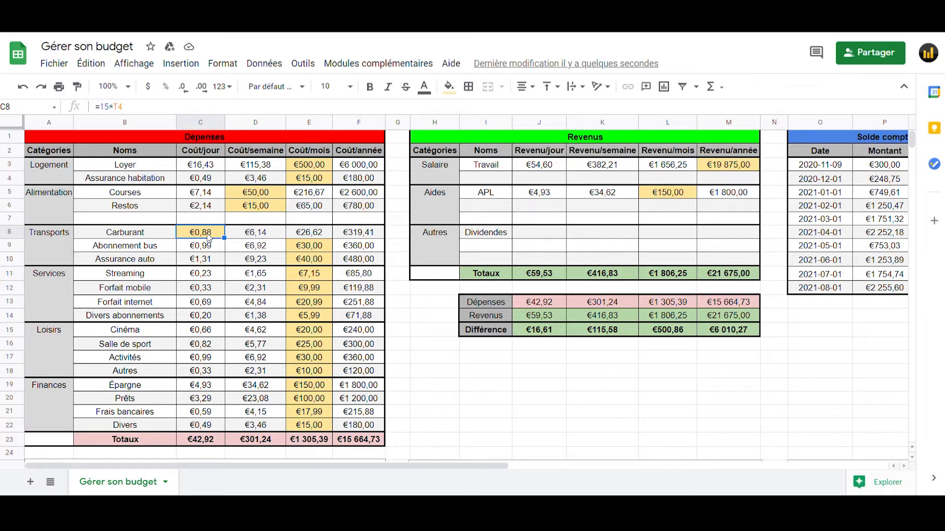
{"action": "left_click", "coordinate": [593, 334]}
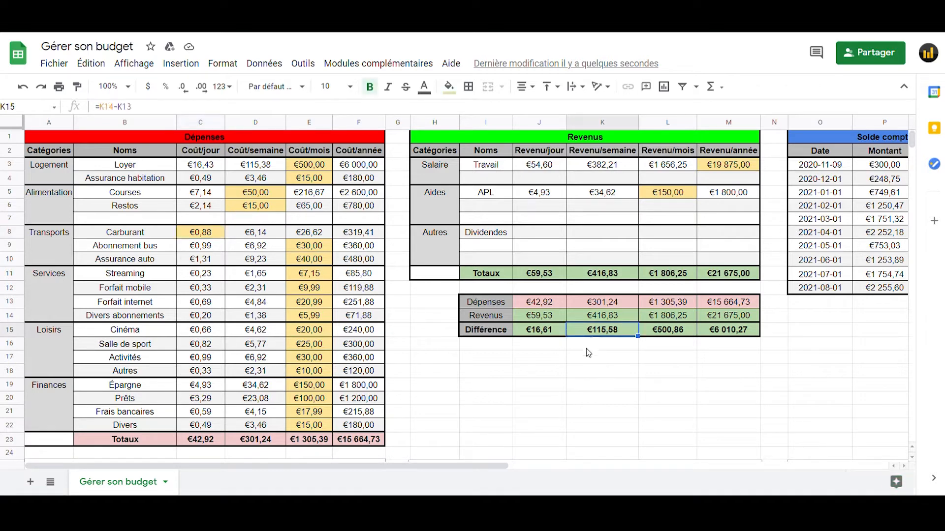
Examine the Répartition des coûts/mois chart and the details of its Loyer slice
{"action": "scroll", "coordinate": [595, 357], "scroll_direction": "down", "scroll_amount": 1}
{"action": "scroll", "coordinate": [594, 358], "scroll_direction": "up", "scroll_amount": 1}
{"action": "scroll", "coordinate": [593, 362], "scroll_direction": "down", "scroll_amount": 7}
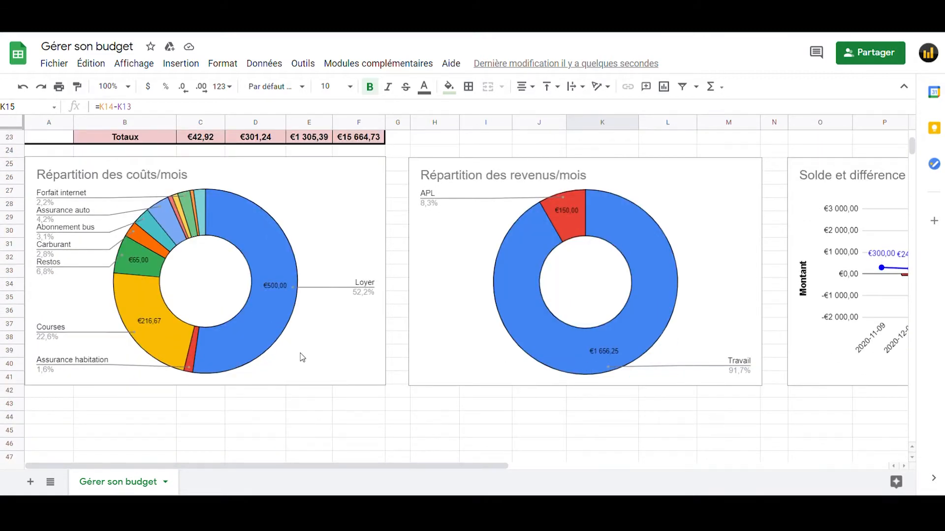
{"action": "left_click", "coordinate": [311, 344]}
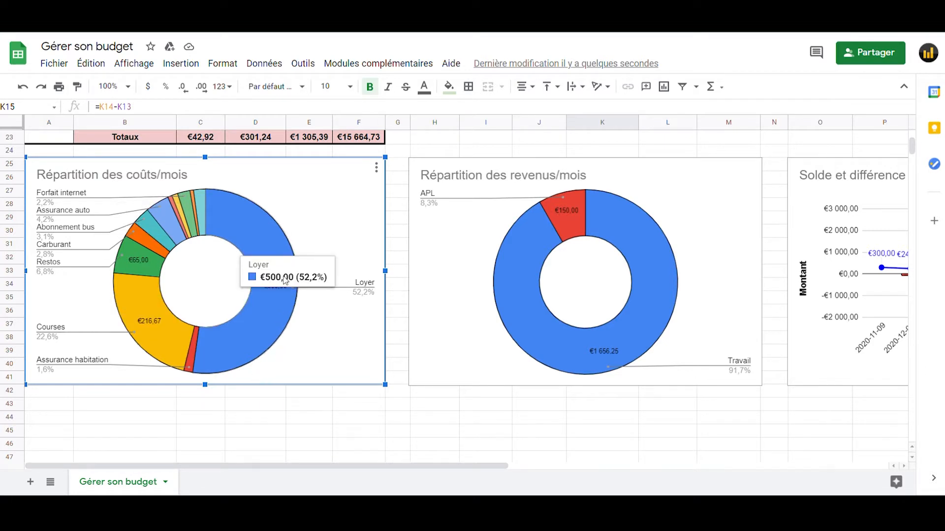
{"action": "mouse_move", "coordinate": [162, 354]}
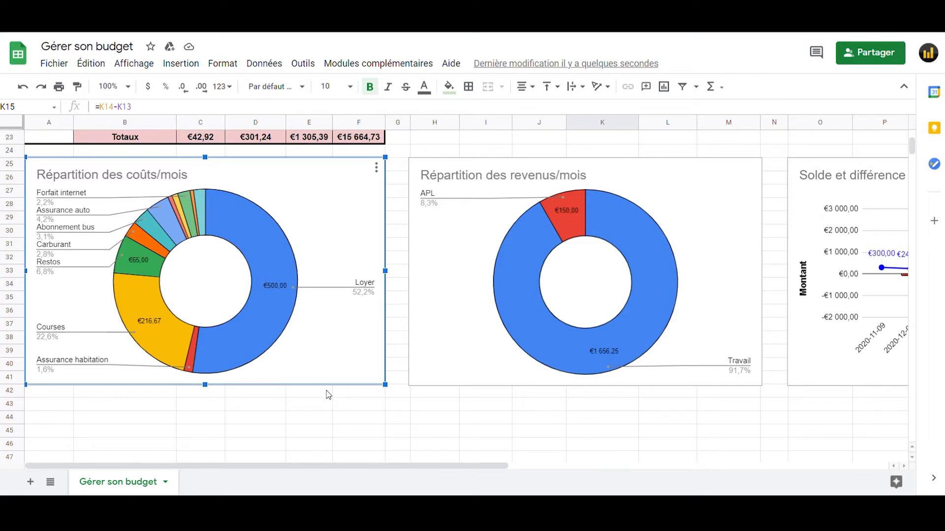
{"action": "mouse_move", "coordinate": [284, 285]}
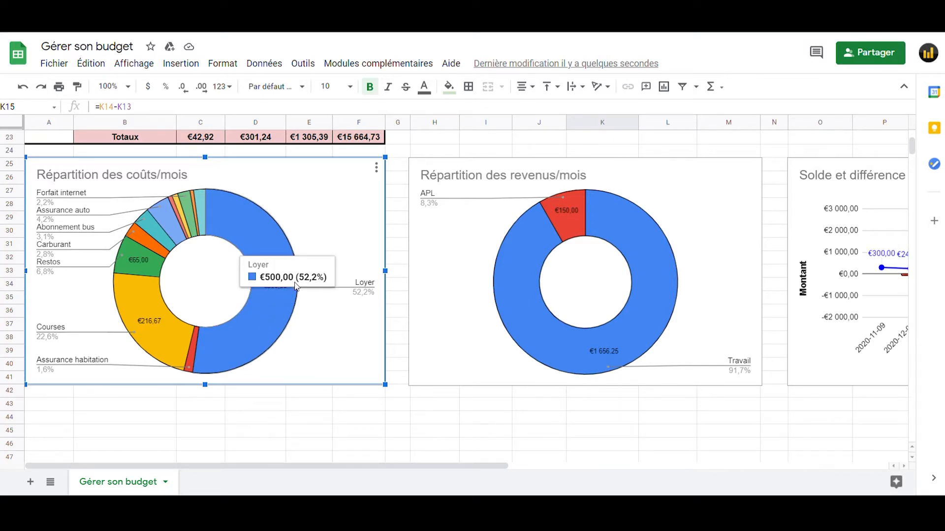
Examine the details of the Courses slice in the Répartition des coûts/mois chart
{"action": "mouse_move", "coordinate": [149, 336]}
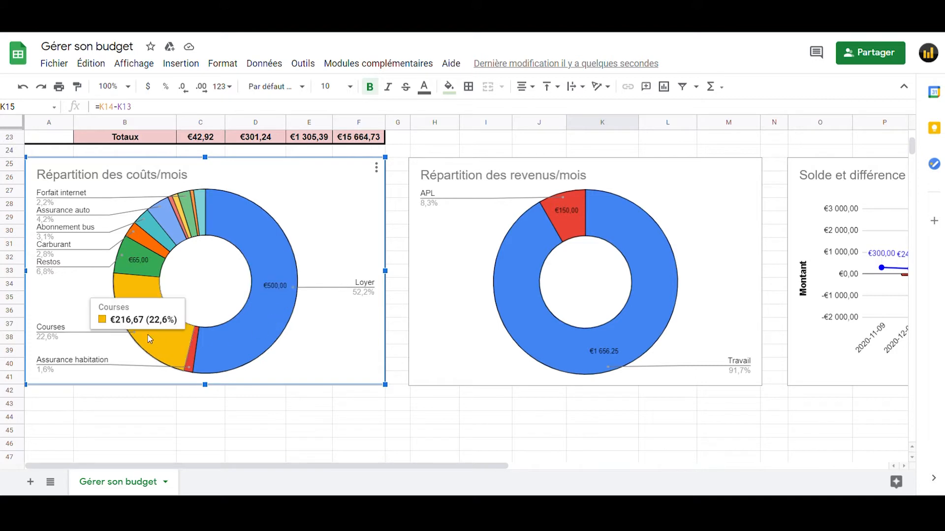
{"action": "mouse_move", "coordinate": [206, 221]}
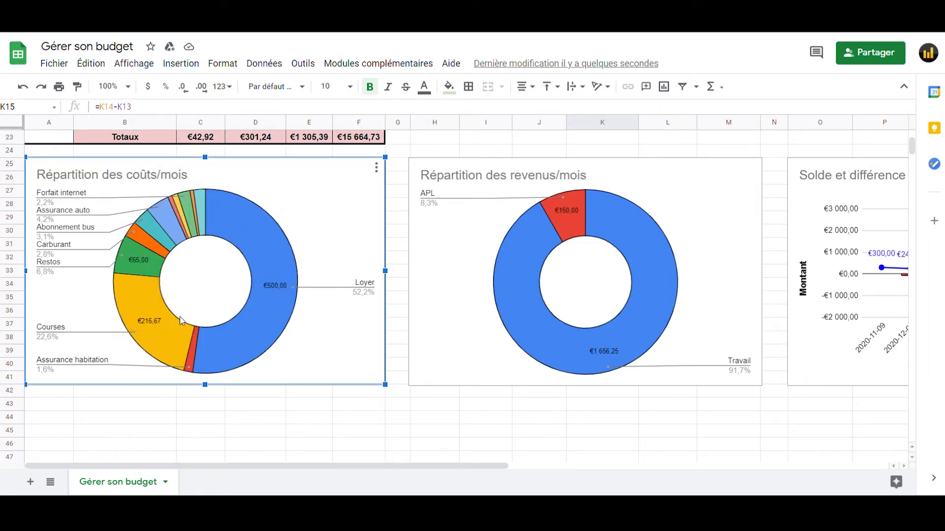
{"action": "mouse_move", "coordinate": [218, 334]}
Examine the Répartition des revenus/mois chart and its Travail slice, comparing it with the tables above
{"action": "left_click", "coordinate": [709, 250]}
{"action": "mouse_move", "coordinate": [642, 292]}
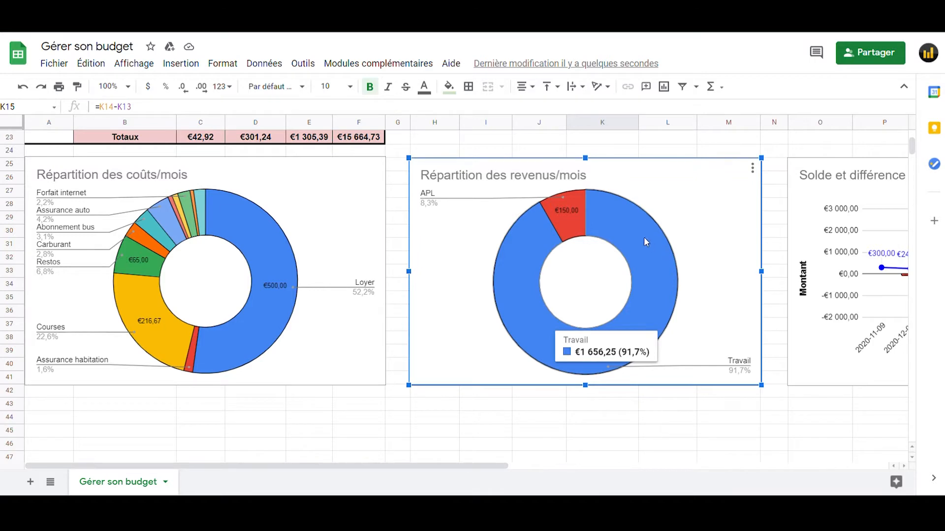
{"action": "scroll", "coordinate": [639, 266], "scroll_direction": "up", "scroll_amount": 4}
{"action": "scroll", "coordinate": [641, 266], "scroll_direction": "down", "scroll_amount": 4}
{"action": "scroll", "coordinate": [650, 325], "scroll_direction": "up", "scroll_amount": 5}
{"action": "scroll", "coordinate": [625, 268], "scroll_direction": "down", "scroll_amount": 3}
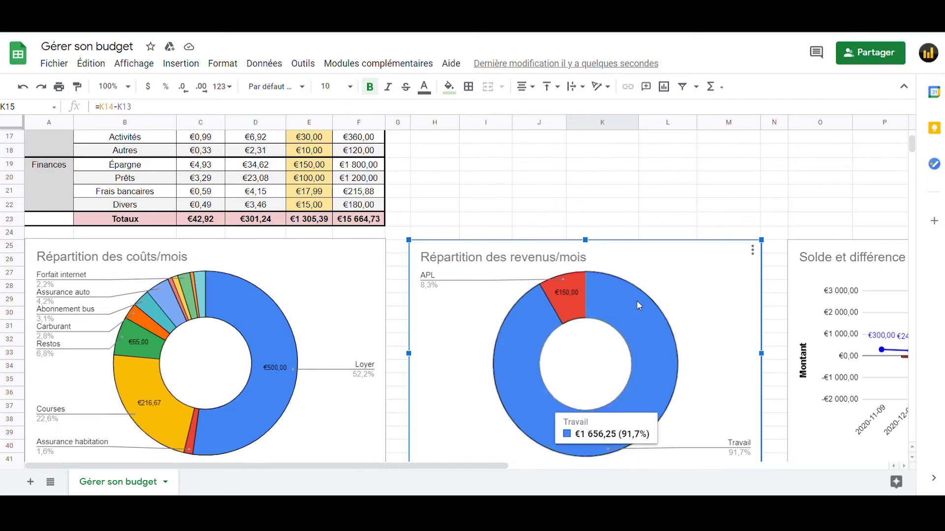
{"action": "scroll", "coordinate": [634, 301], "scroll_direction": "down", "scroll_amount": 2}
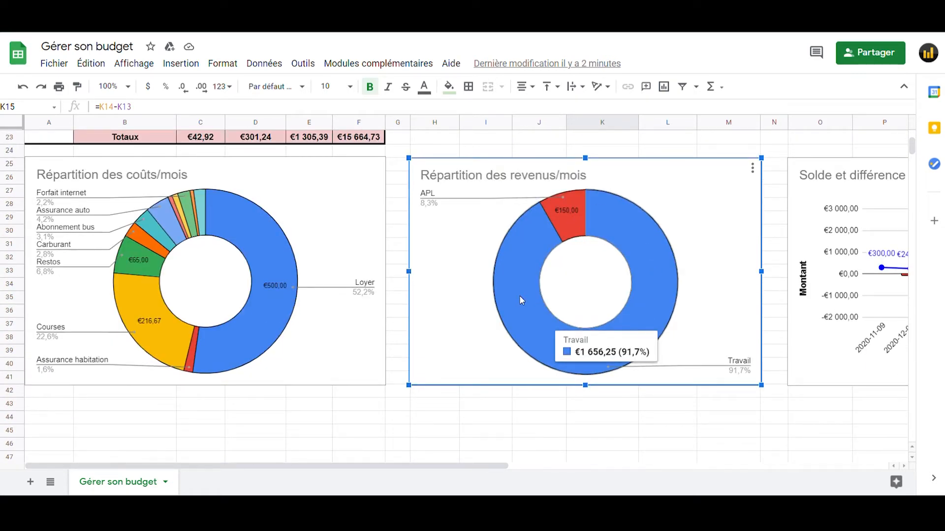
Examine the Solde et différence de revenus chart, including the Différence bar for 2021-05-01 and the Montant curve around it
{"action": "left_click_drag", "start_coordinate": [421, 465], "coordinate": [624, 469]}
{"action": "scroll", "coordinate": [597, 305], "scroll_direction": "up", "scroll_amount": 1}
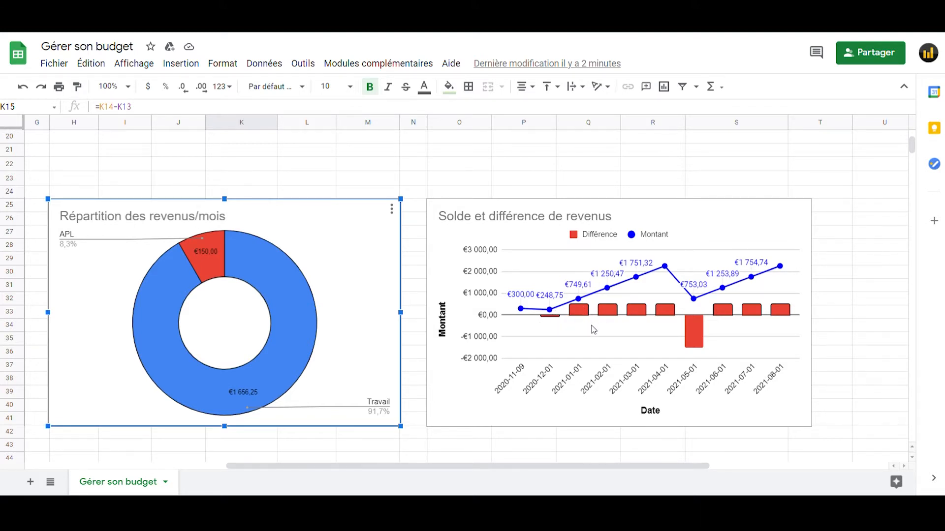
{"action": "left_click", "coordinate": [695, 330]}
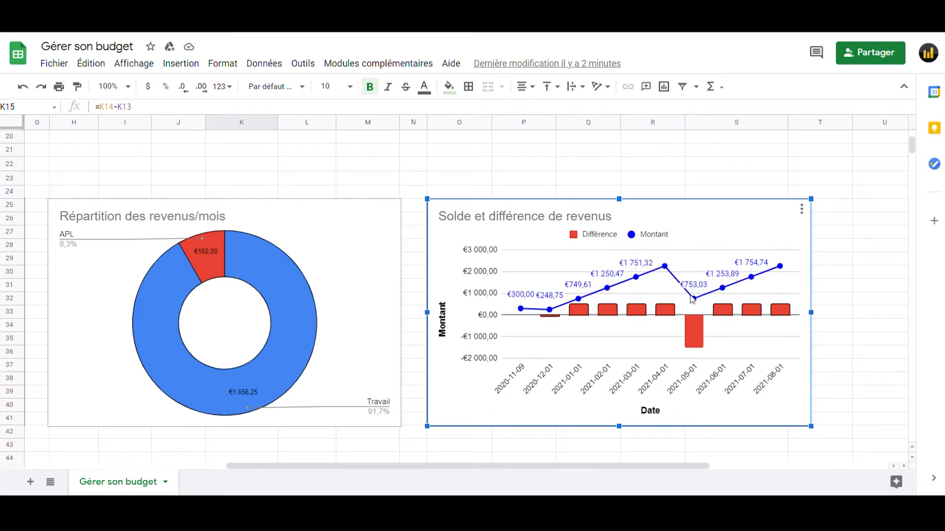
{"action": "mouse_move", "coordinate": [666, 268]}
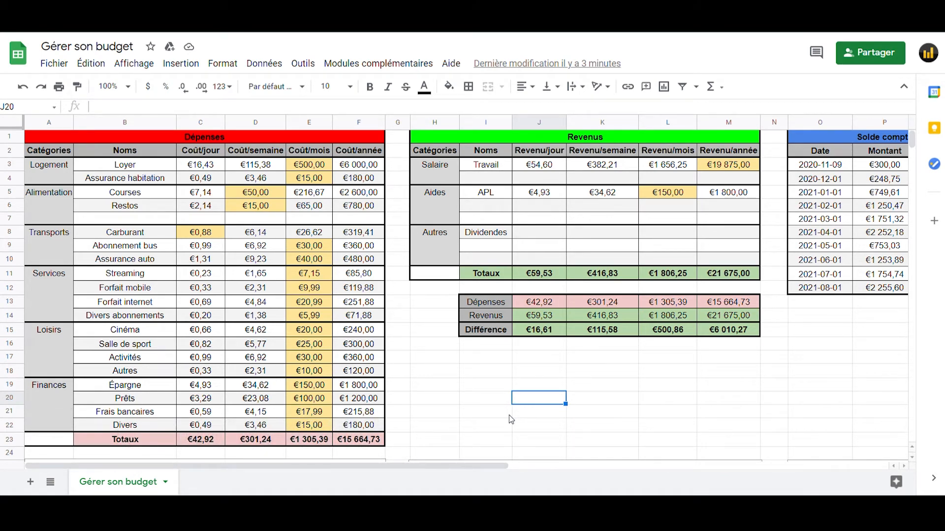
Set the monthly Loyer cost in the Dépenses table to 800
{"action": "left_click", "coordinate": [474, 413]}
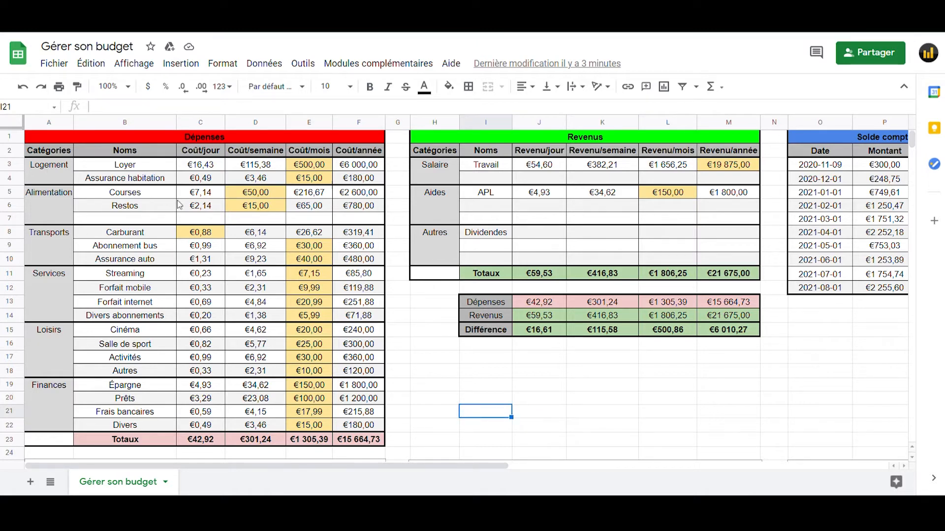
{"action": "left_click", "coordinate": [313, 165]}
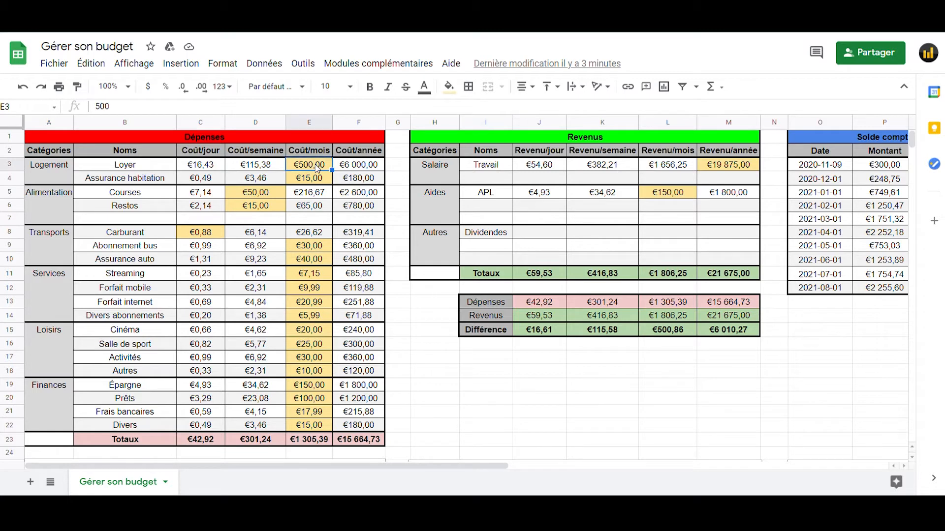
{"action": "left_click", "coordinate": [139, 168]}
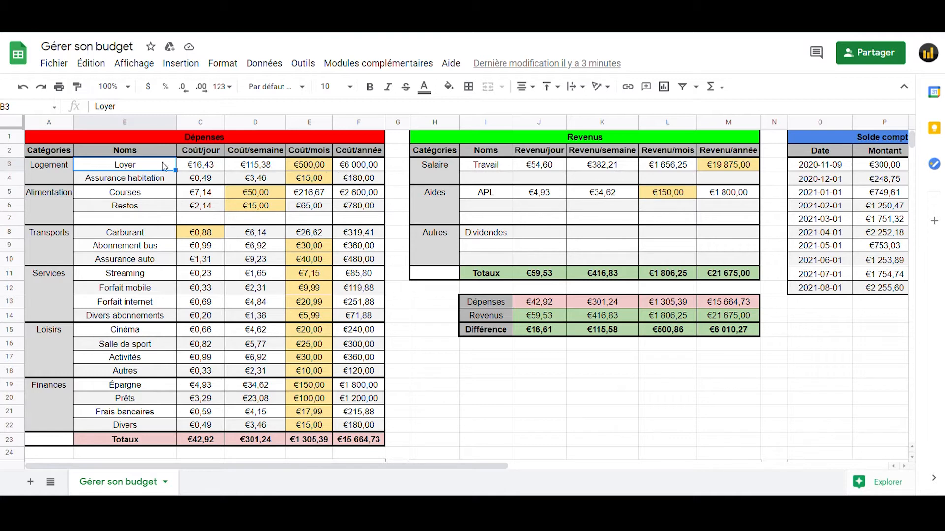
{"action": "double_click", "coordinate": [320, 165]}
{"action": "left_click_drag", "start_coordinate": [320, 165], "coordinate": [265, 172]}
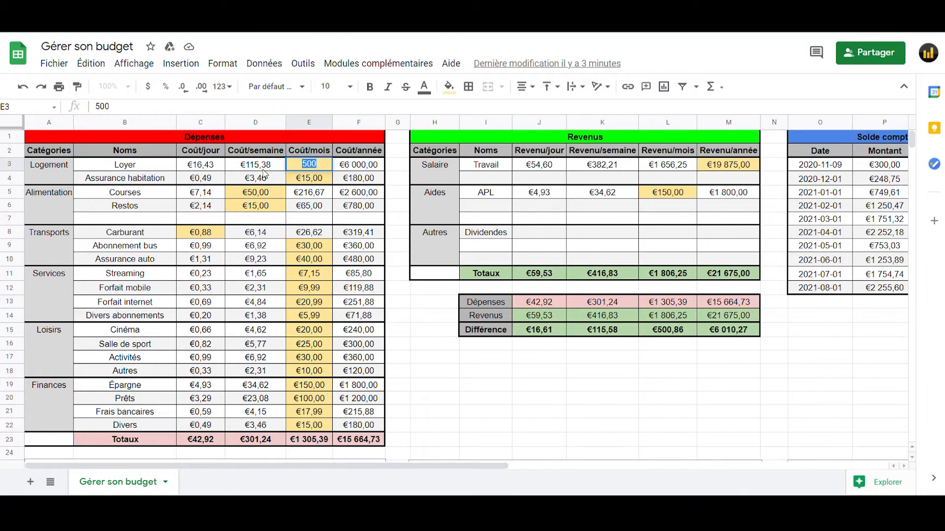
{"action": "type", "text": "800"}
{"action": "key", "text": "Return"}
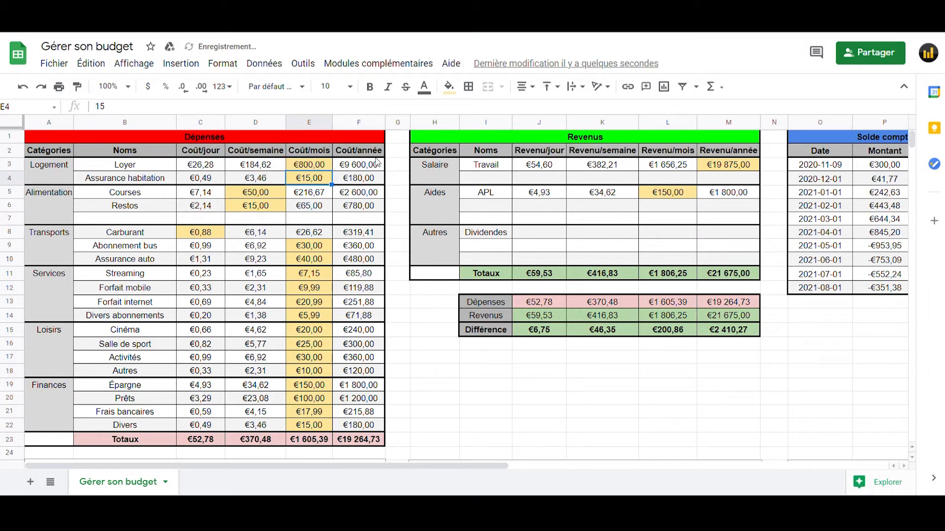
Inspect the weekly, daily and yearly cost formulas in the Loyer row against its monthly amount
{"action": "left_click", "coordinate": [275, 168]}
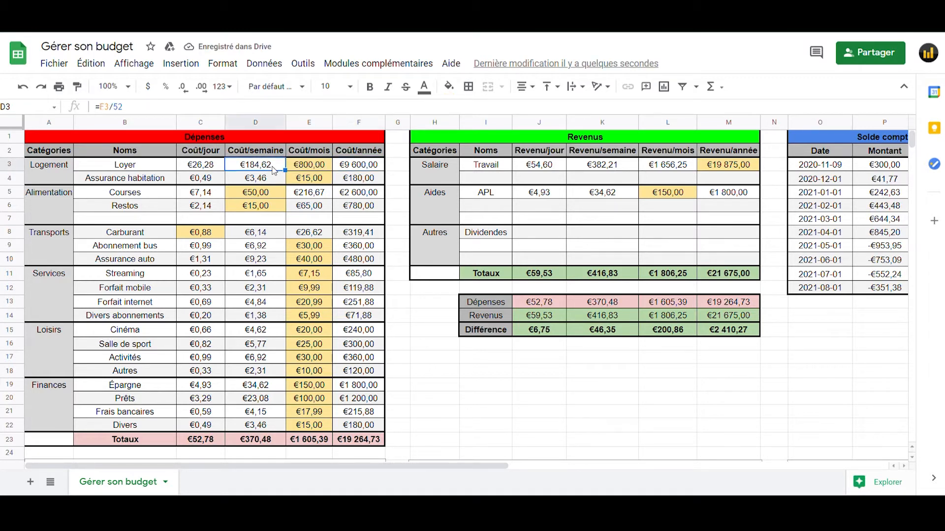
{"action": "left_click", "coordinate": [213, 168]}
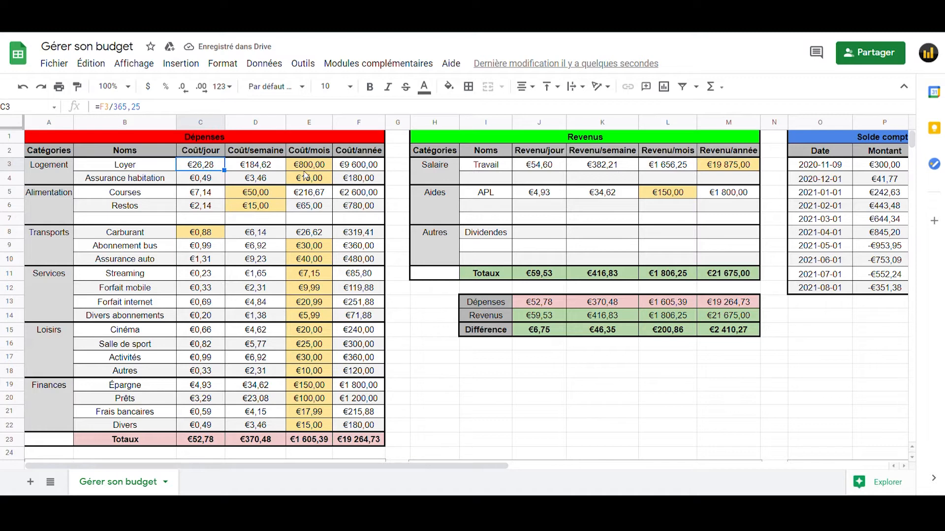
{"action": "left_click", "coordinate": [361, 168]}
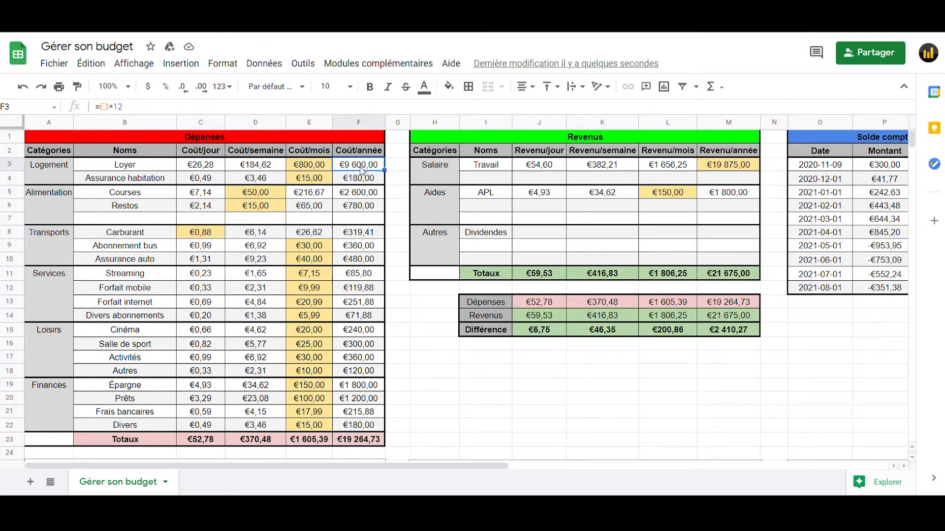
{"action": "left_click", "coordinate": [323, 167]}
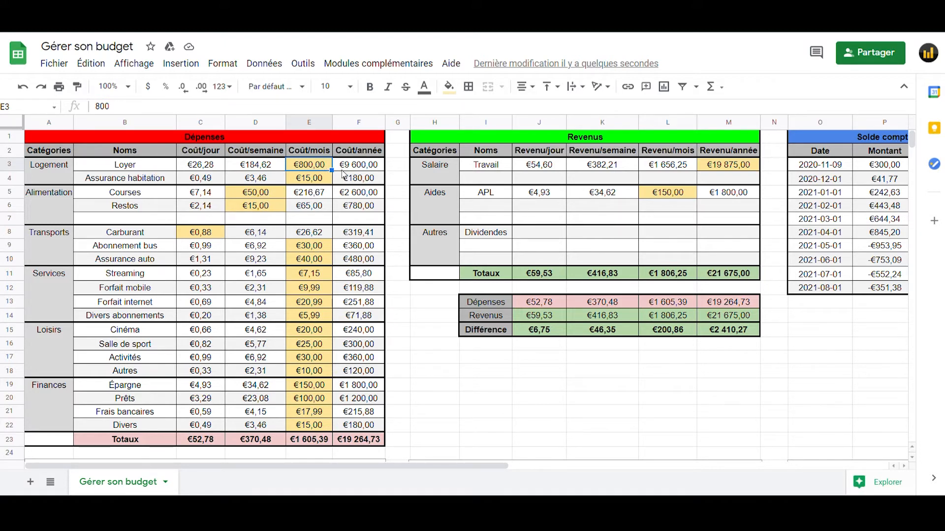
Inspect the monthly amount and yearly formula of Assurance habitation, and the yearly formula of Restos
{"action": "left_click", "coordinate": [311, 182]}
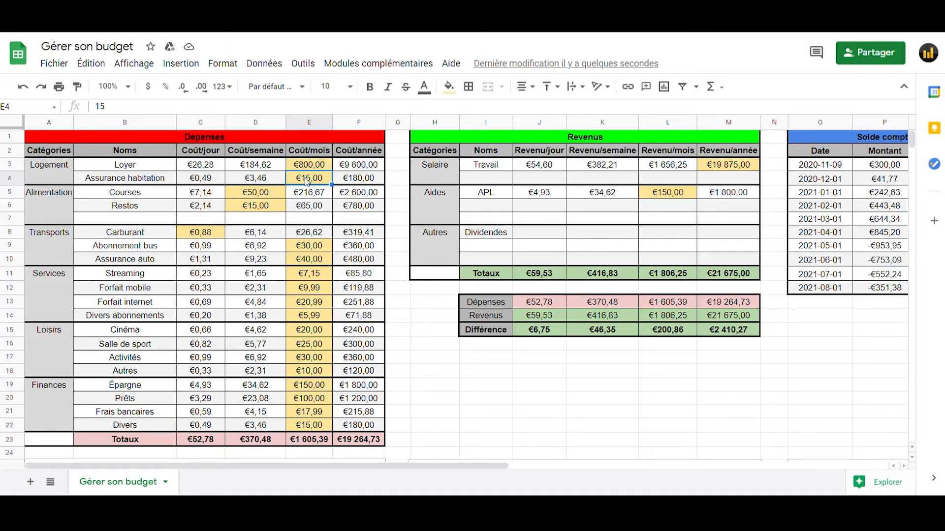
{"action": "left_click", "coordinate": [371, 181]}
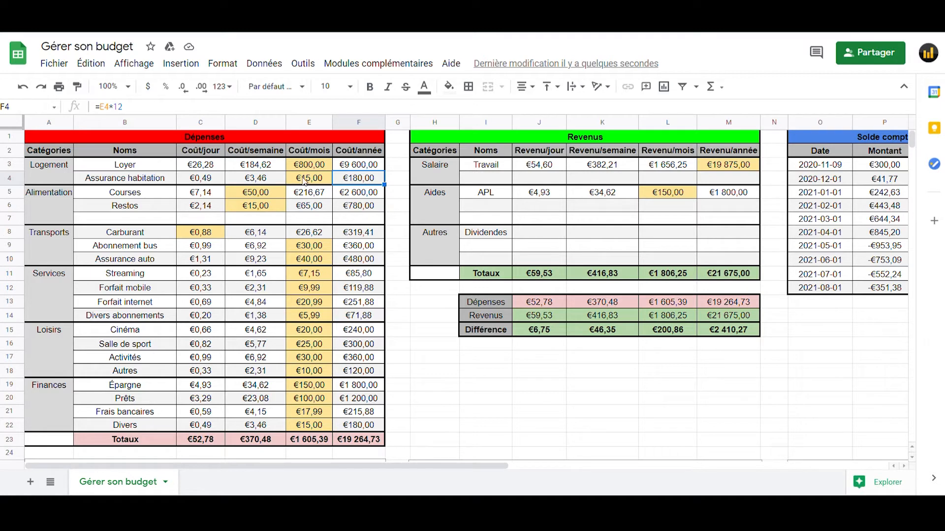
{"action": "double_click", "coordinate": [371, 181]}
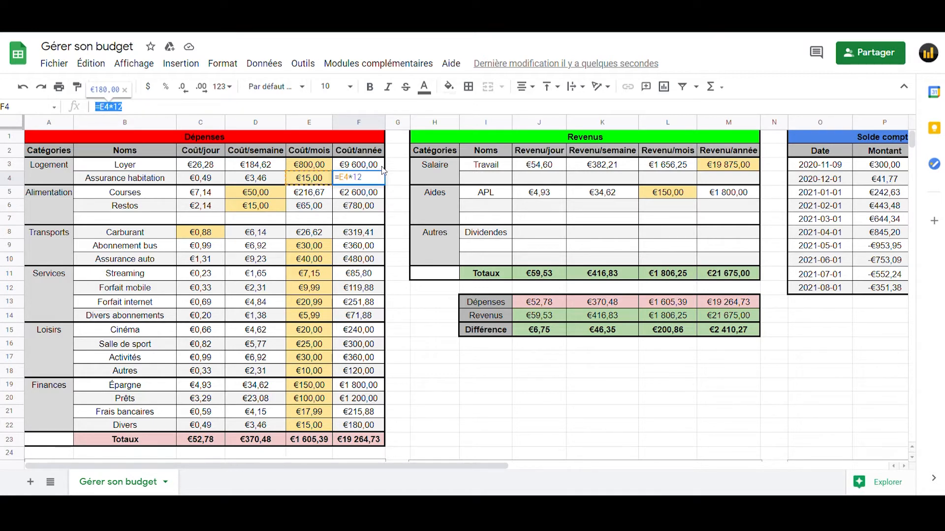
{"action": "left_click", "coordinate": [375, 206]}
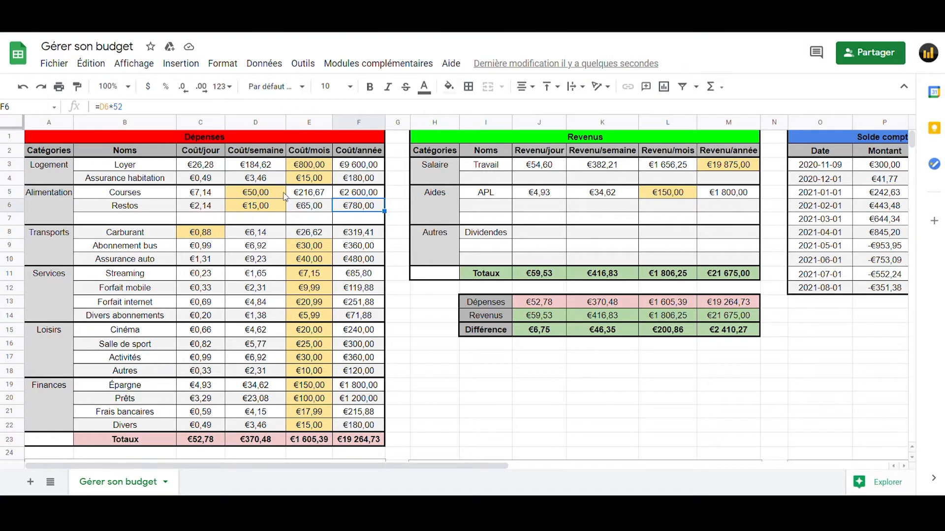
Check the weekly Courses and Restos amounts in the Alimentation category without changing them
{"action": "left_click", "coordinate": [263, 197]}
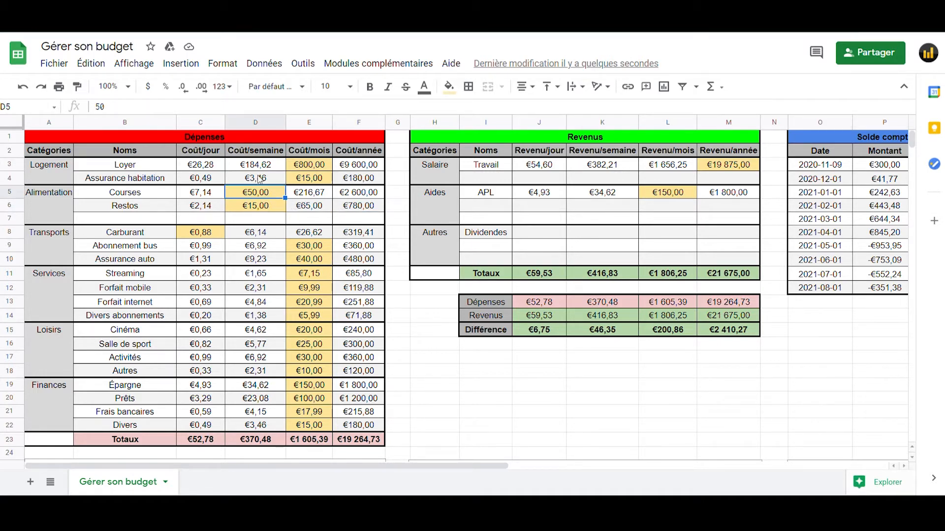
{"action": "double_click", "coordinate": [260, 196]}
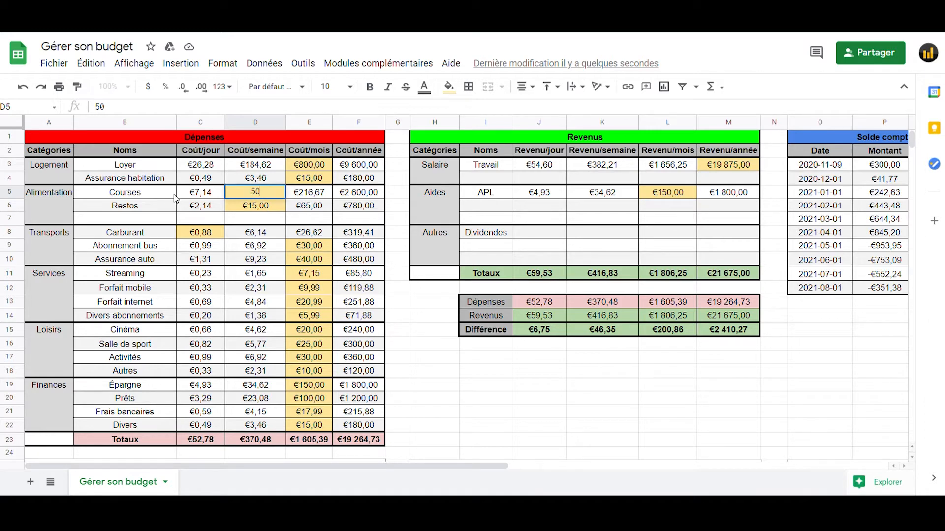
{"action": "key", "text": "Return"}
{"action": "left_click", "coordinate": [270, 194]}
{"action": "double_click", "coordinate": [269, 194]}
{"action": "left_click", "coordinate": [271, 206]}
{"action": "left_click", "coordinate": [267, 193]}
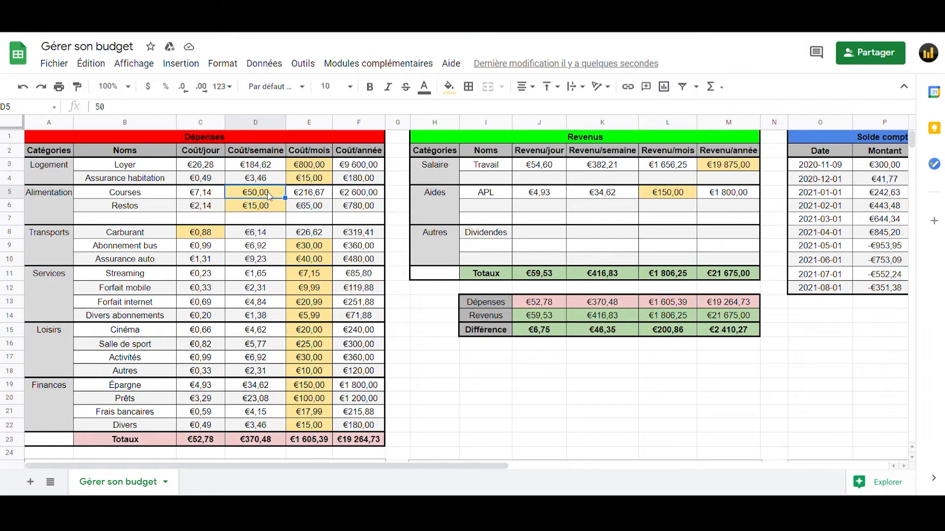
Inspect the monthly, yearly and daily cost formulas in the Courses row
{"action": "left_click", "coordinate": [314, 196]}
{"action": "left_click", "coordinate": [355, 193]}
{"action": "left_click", "coordinate": [314, 197]}
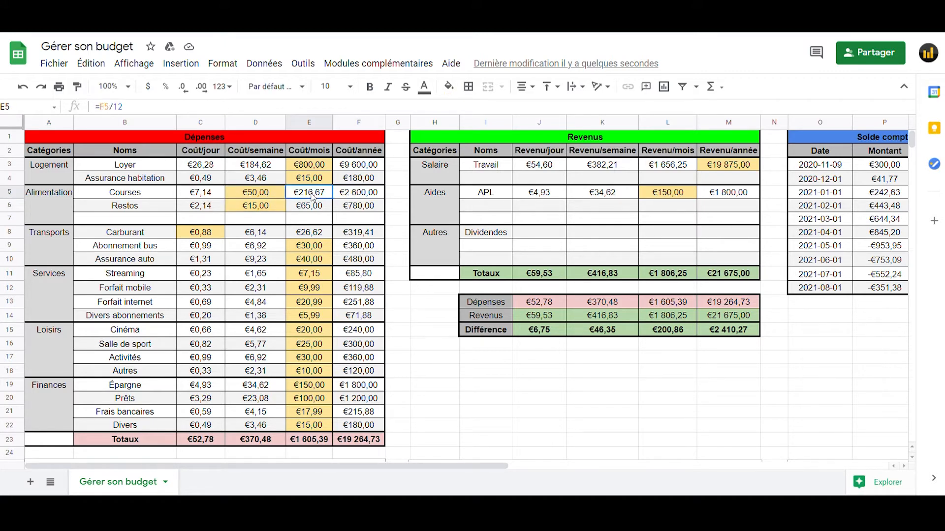
{"action": "left_click", "coordinate": [366, 196]}
{"action": "left_click", "coordinate": [211, 197]}
{"action": "scroll", "coordinate": [217, 200], "scroll_direction": "down", "scroll_amount": 3}
{"action": "scroll", "coordinate": [329, 207], "scroll_direction": "up", "scroll_amount": 3}
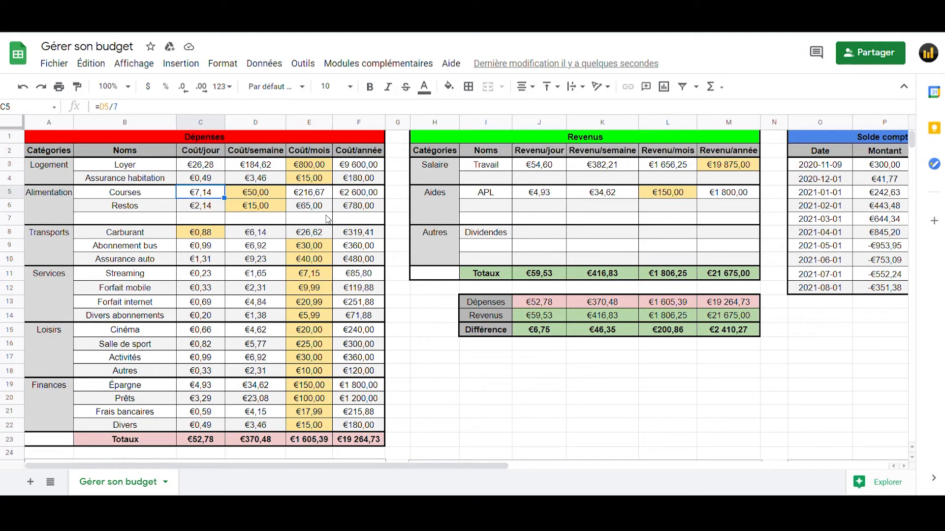
Review the yellow input cells for Loyer, Assurance habitation and Courses, and the daily Carburant formula
{"action": "left_click", "coordinate": [307, 168]}
{"action": "left_click", "coordinate": [305, 179]}
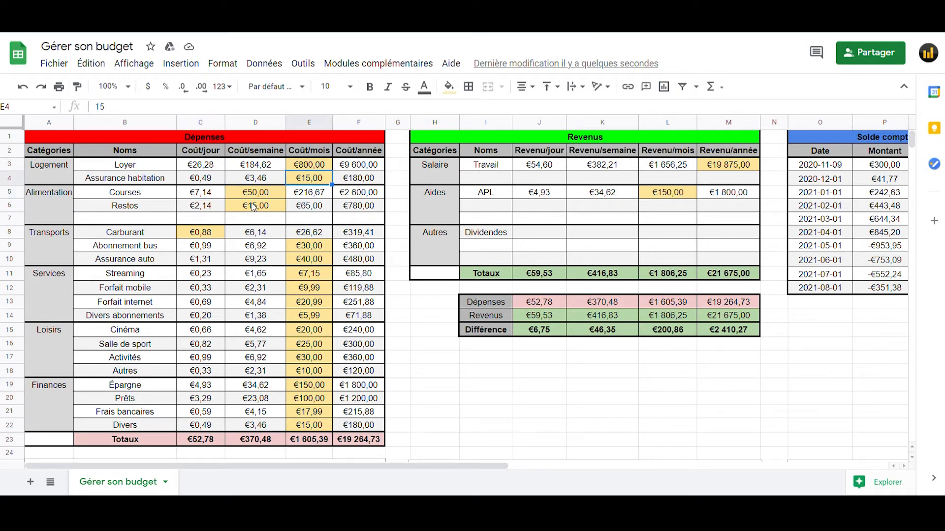
{"action": "left_click", "coordinate": [253, 197]}
{"action": "left_click", "coordinate": [222, 235]}
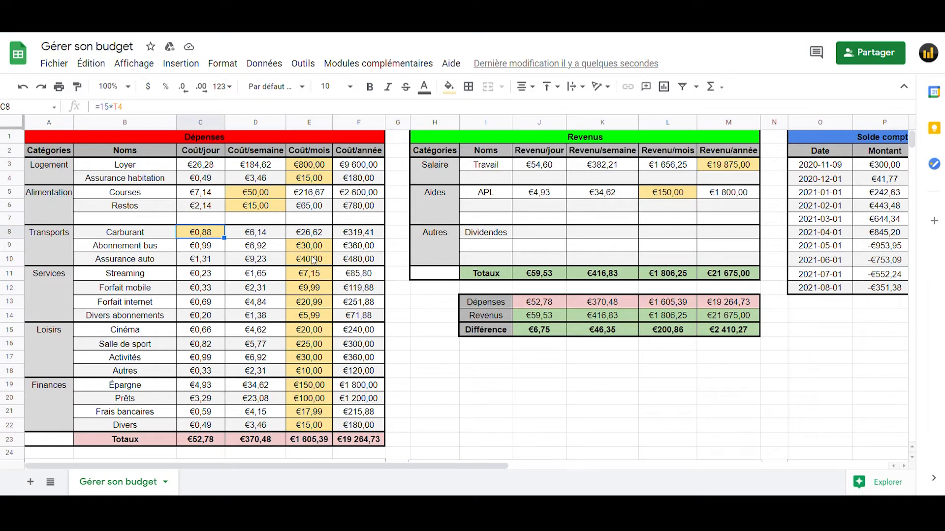
Compare the Dépenses and Revenus tables with the distribution charts below them, using the new Loyer amount
{"action": "scroll", "coordinate": [328, 260], "scroll_direction": "down", "scroll_amount": 2}
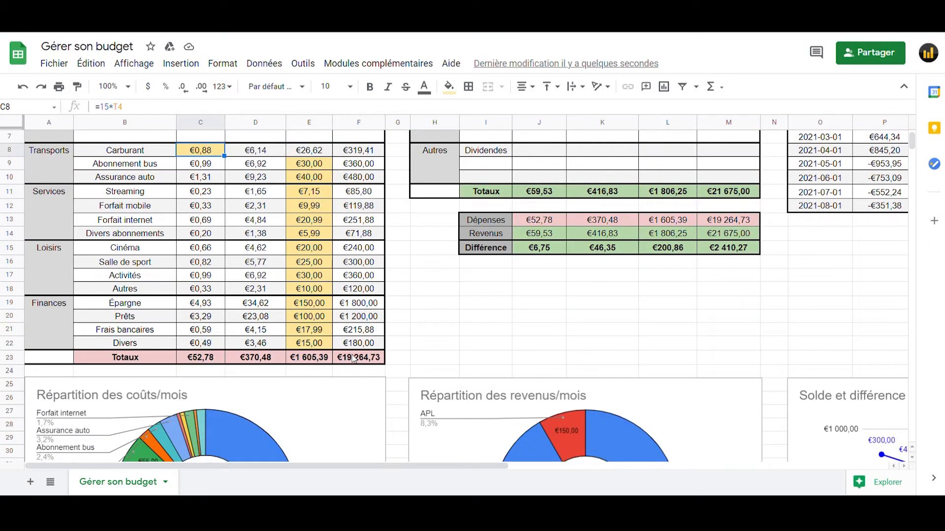
{"action": "scroll", "coordinate": [356, 359], "scroll_direction": "down", "scroll_amount": 3}
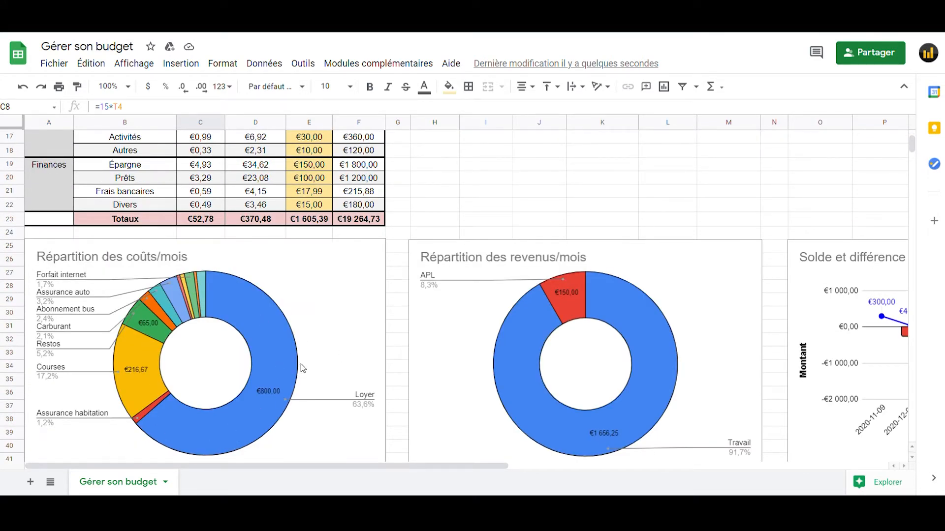
{"action": "scroll", "coordinate": [541, 324], "scroll_direction": "down", "scroll_amount": 2}
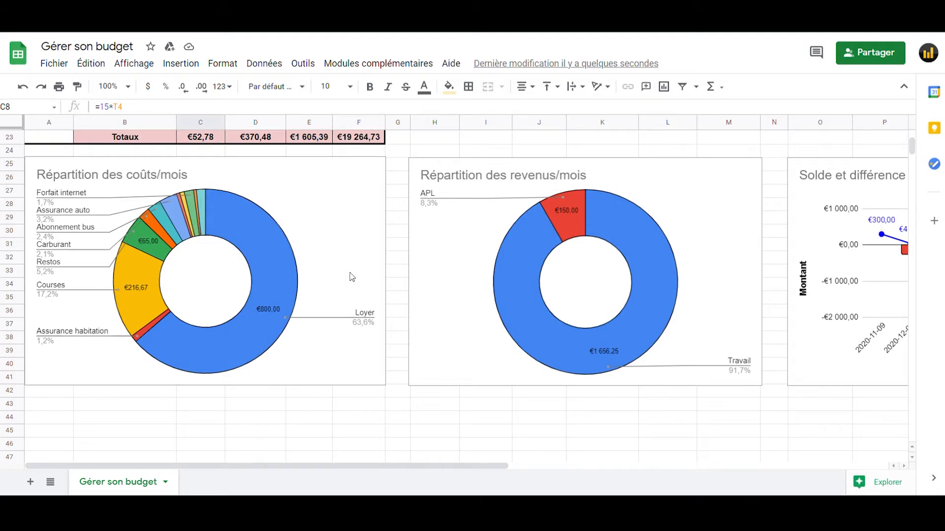
{"action": "scroll", "coordinate": [338, 276], "scroll_direction": "up", "scroll_amount": 7}
{"action": "scroll", "coordinate": [338, 263], "scroll_direction": "down", "scroll_amount": 5}
{"action": "scroll", "coordinate": [333, 270], "scroll_direction": "up", "scroll_amount": 5}
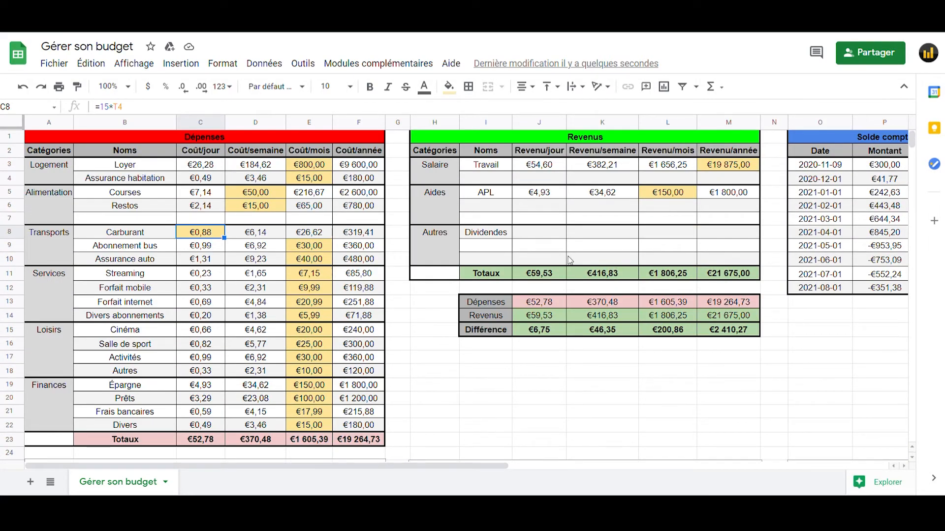
{"action": "scroll", "coordinate": [377, 280], "scroll_direction": "down", "scroll_amount": 8}
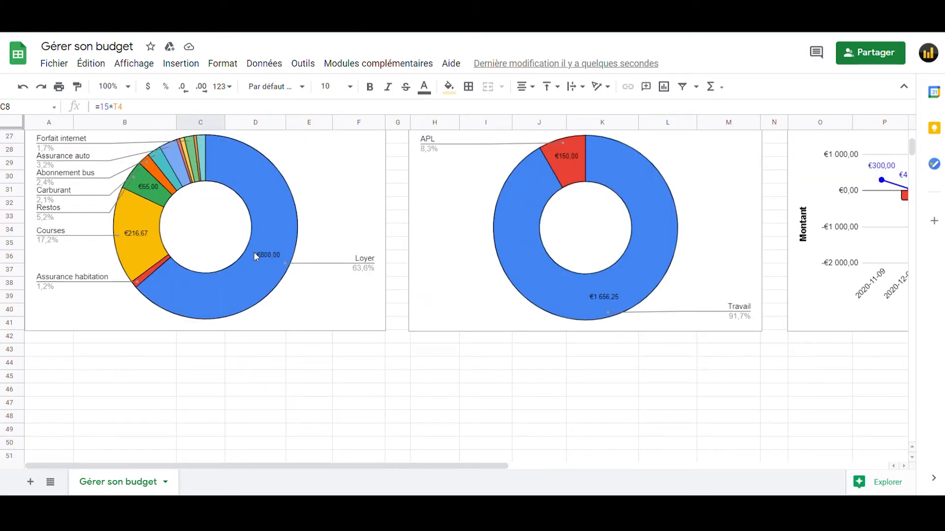
{"action": "scroll", "coordinate": [254, 254], "scroll_direction": "up", "scroll_amount": 8}
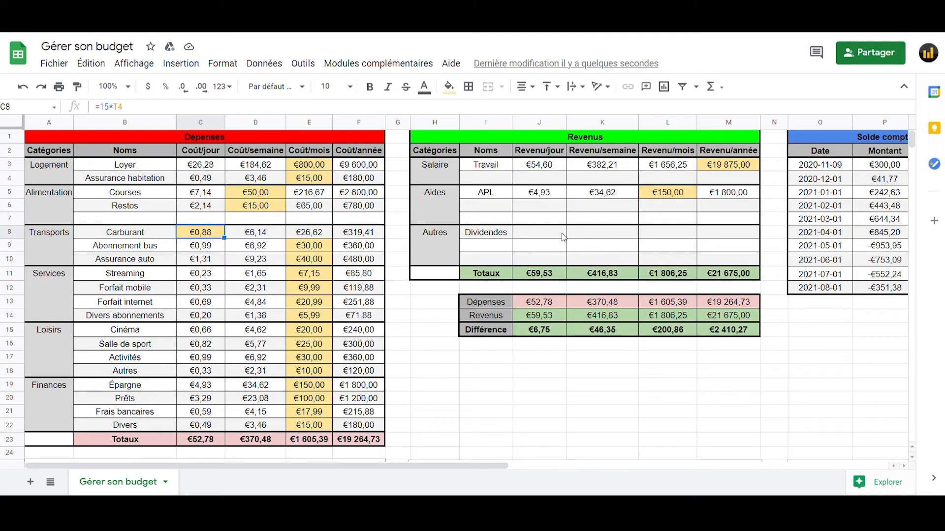
{"action": "scroll", "coordinate": [562, 234], "scroll_direction": "down", "scroll_amount": 7}
{"action": "scroll", "coordinate": [562, 234], "scroll_direction": "up", "scroll_amount": 7}
{"action": "left_click", "coordinate": [418, 370]}
{"action": "scroll", "coordinate": [389, 367], "scroll_direction": "down", "scroll_amount": 4}
{"action": "scroll", "coordinate": [391, 369], "scroll_direction": "up", "scroll_amount": 4}
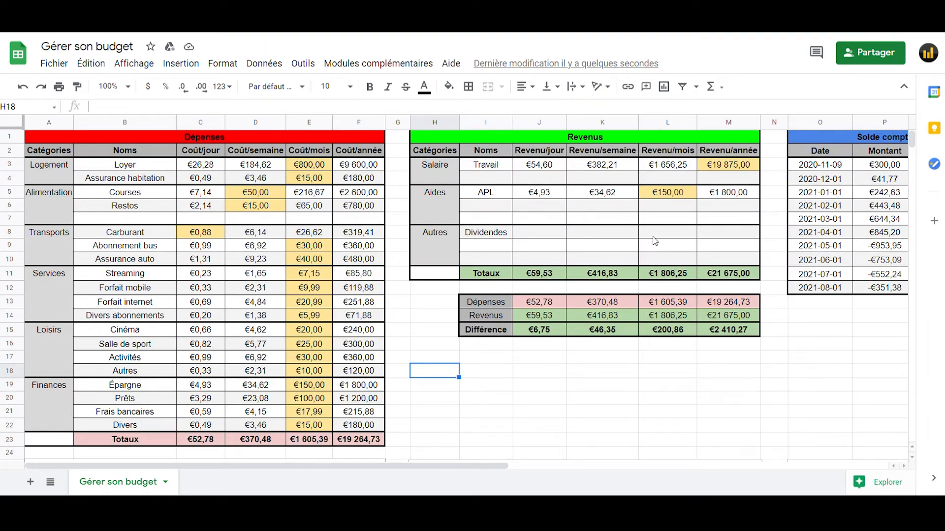
Enter Divers as a new expense name in the empty row of the Alimentation category
{"action": "scroll", "coordinate": [120, 240], "scroll_direction": "down", "scroll_amount": 2}
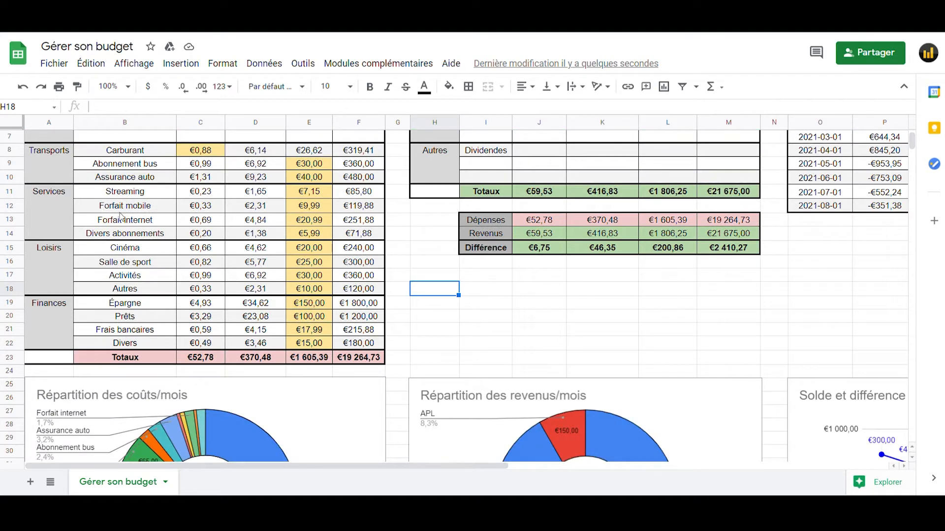
{"action": "scroll", "coordinate": [120, 219], "scroll_direction": "up", "scroll_amount": 2}
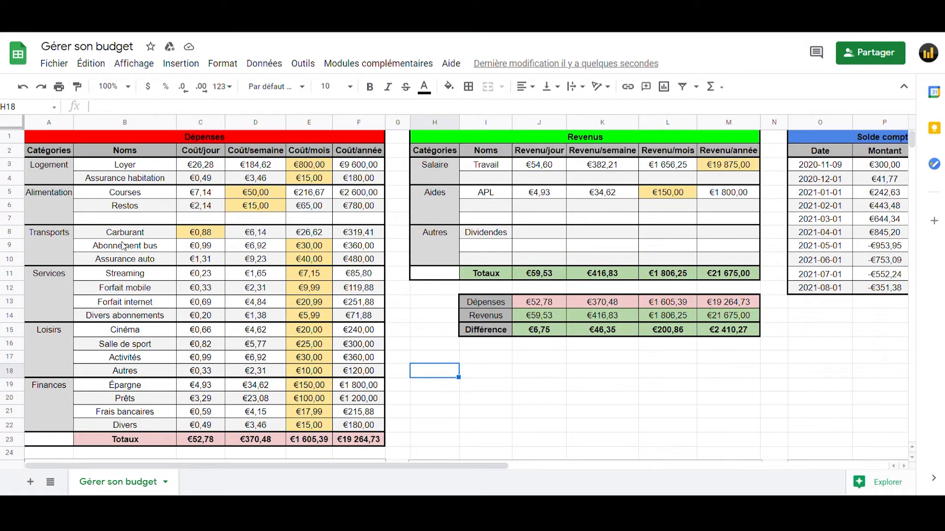
{"action": "scroll", "coordinate": [166, 296], "scroll_direction": "down", "scroll_amount": 2}
{"action": "scroll", "coordinate": [168, 299], "scroll_direction": "up", "scroll_amount": 2}
{"action": "left_click", "coordinate": [125, 219]}
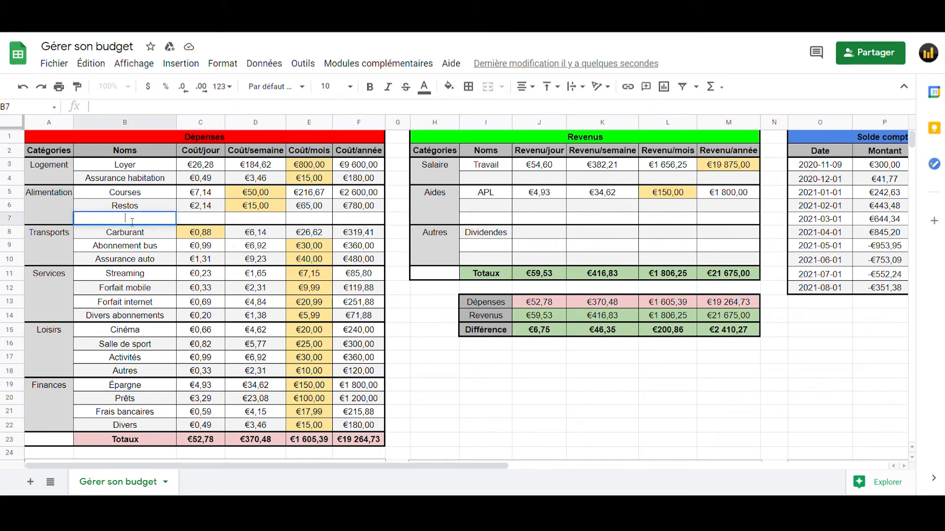
{"action": "double_click", "coordinate": [139, 223]}
{"action": "type", "text": "Divers"}
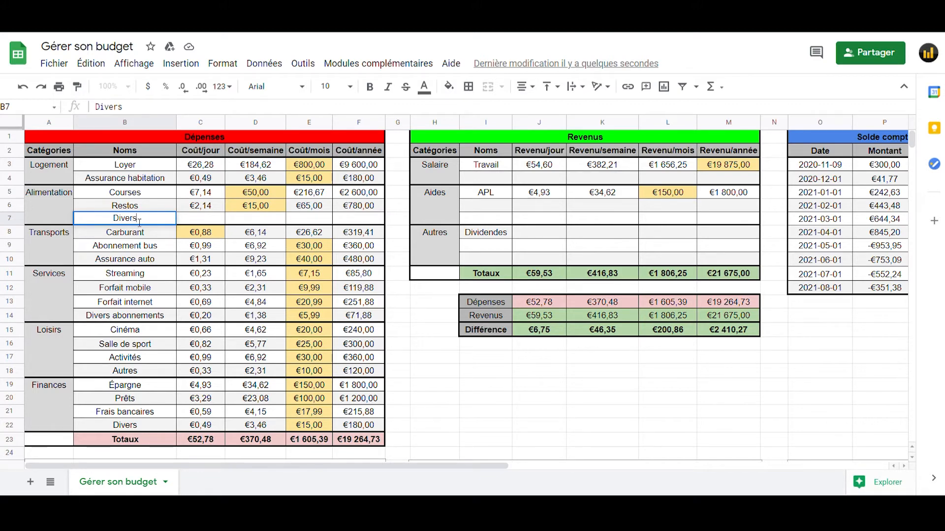
{"action": "left_click", "coordinate": [158, 260]}
Copy the Assurance habitation cost cells C4:F4 into the cost cells of the new Divers row, C7:F7
{"action": "left_click_drag", "start_coordinate": [214, 222], "coordinate": [354, 225]}
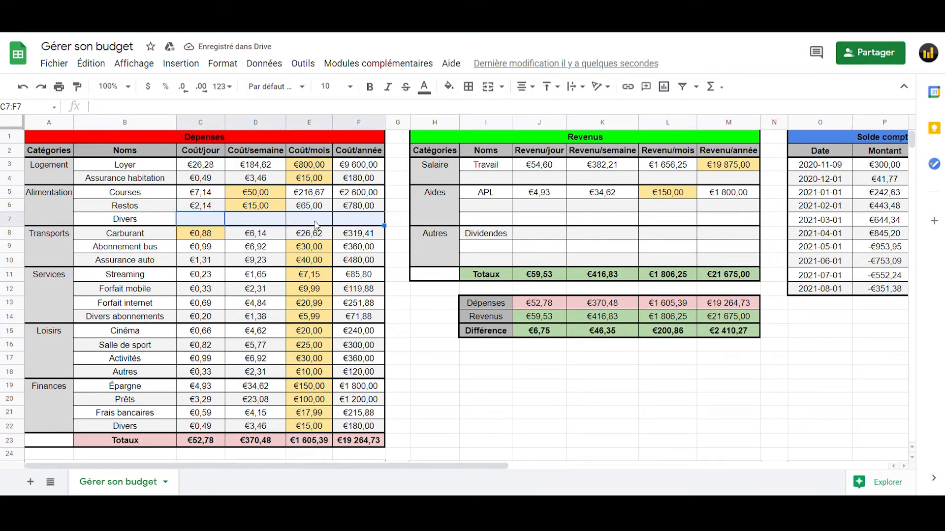
{"action": "left_click", "coordinate": [207, 222]}
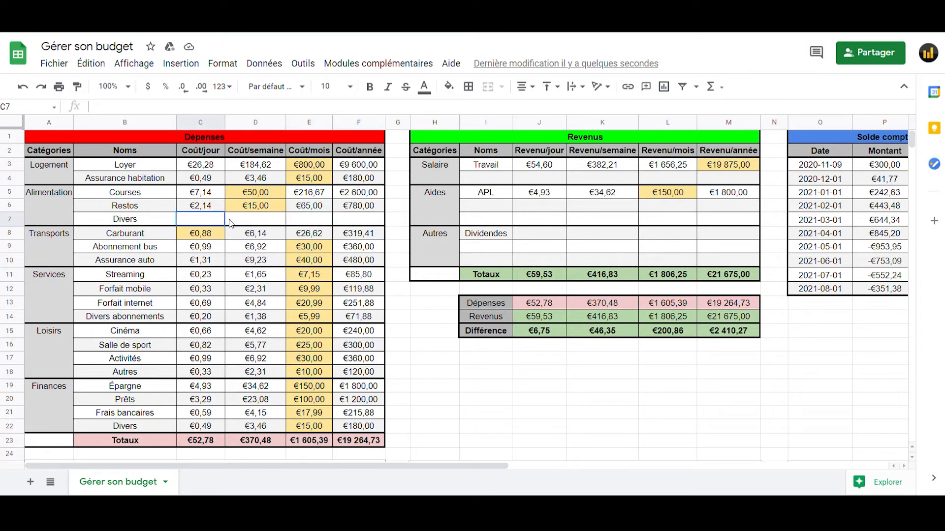
{"action": "left_click_drag", "start_coordinate": [220, 223], "coordinate": [369, 223]}
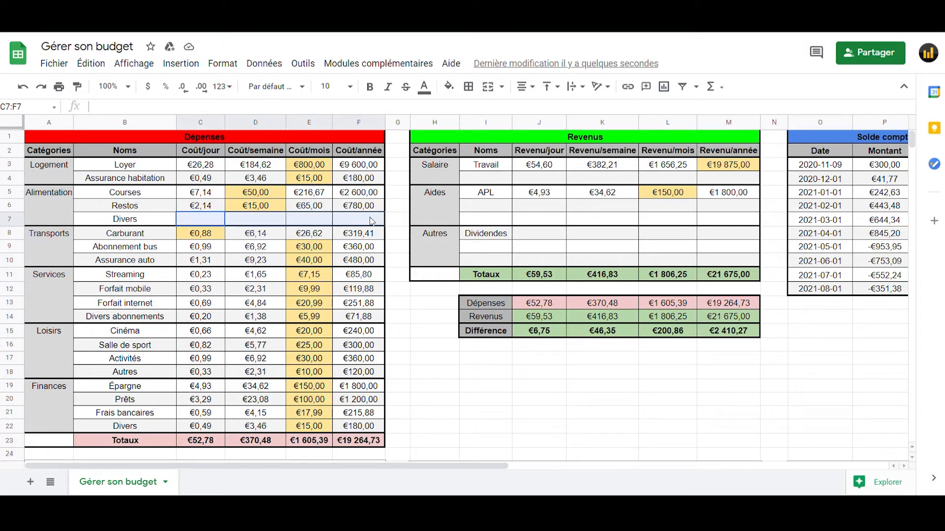
{"action": "left_click", "coordinate": [145, 221]}
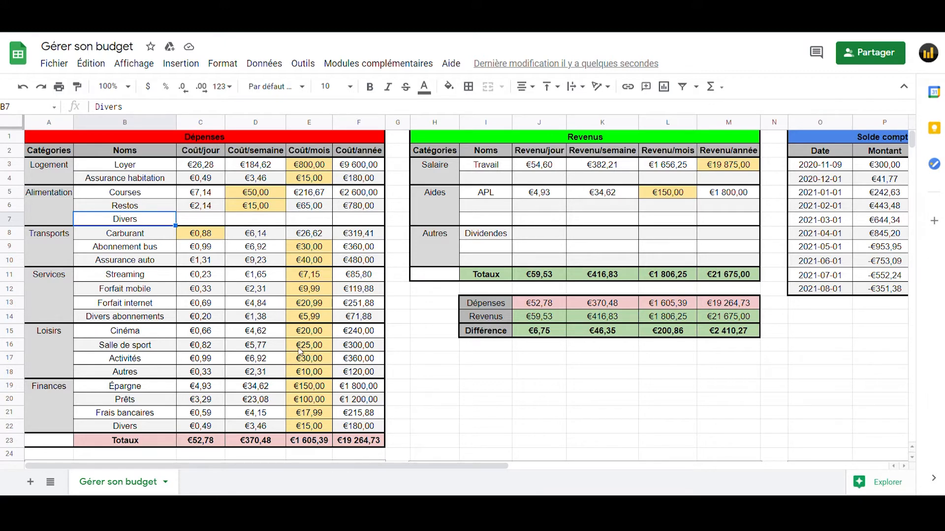
{"action": "left_click", "coordinate": [310, 166]}
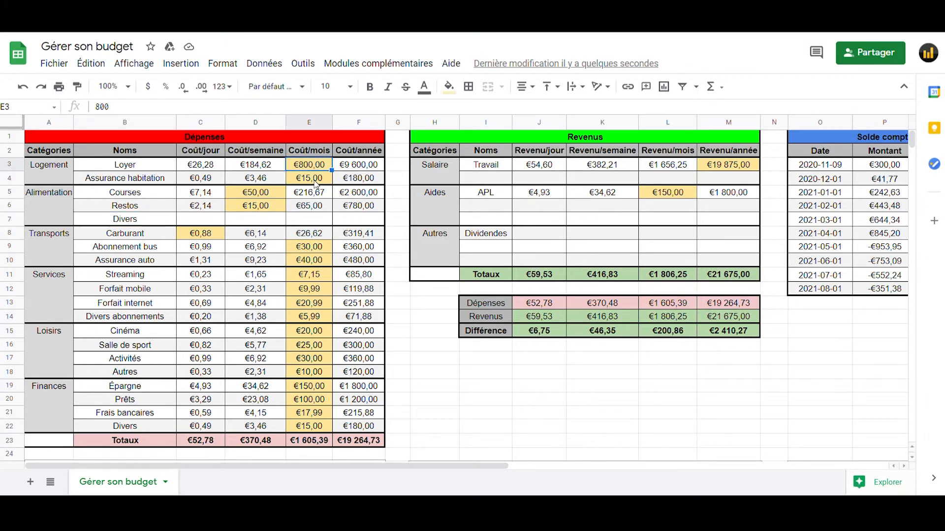
{"action": "left_click_drag", "start_coordinate": [215, 183], "coordinate": [365, 179]}
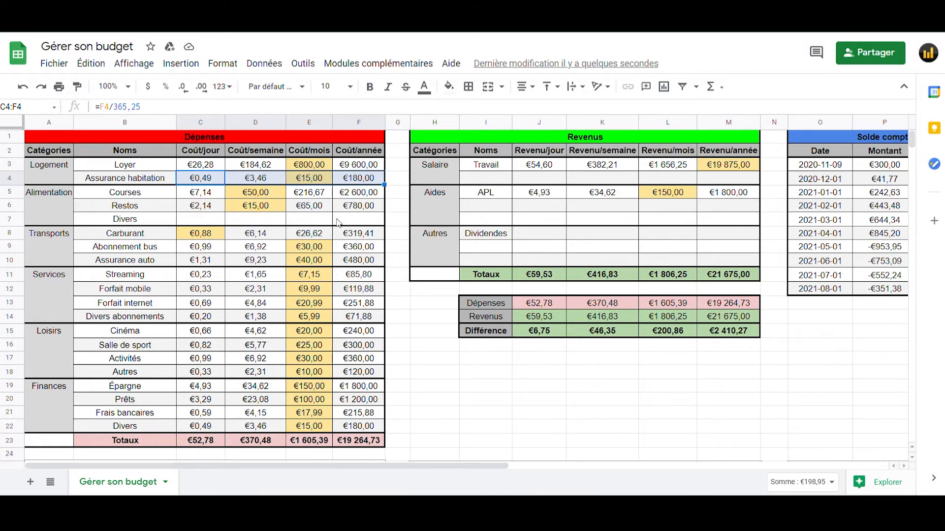
{"action": "key", "text": "ctrl+c"}
{"action": "left_click", "coordinate": [223, 226]}
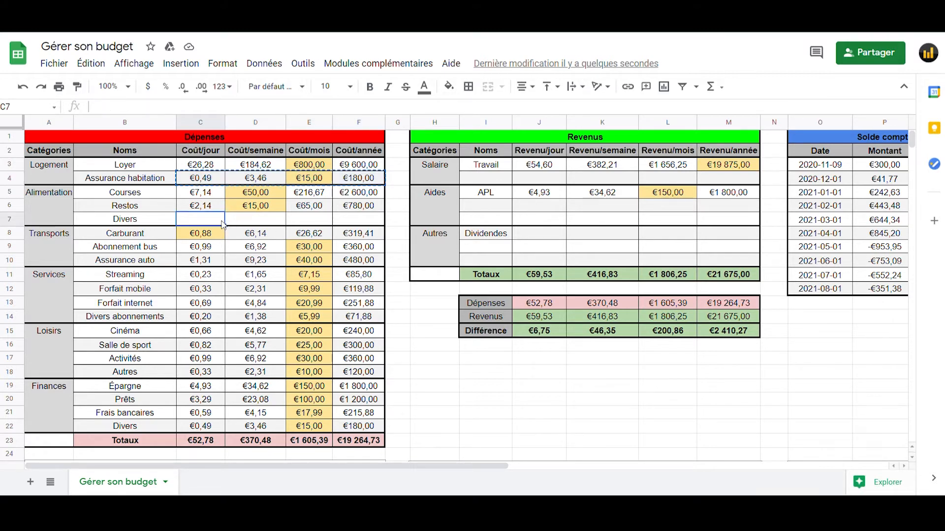
{"action": "key", "text": "ctrl+v"}
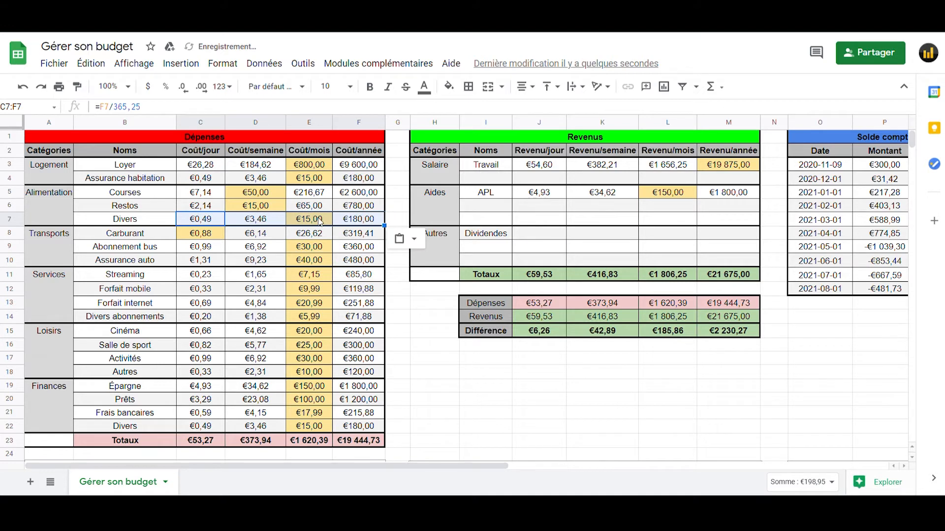
Set the monthly cost of Divers in Alimentation to 80 and check the monthly and yearly expense totals
{"action": "left_click", "coordinate": [318, 289]}
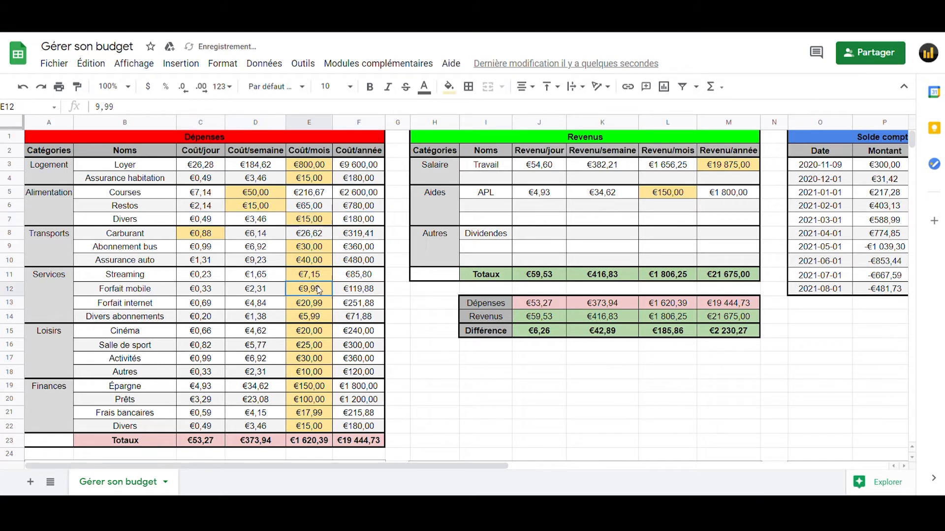
{"action": "double_click", "coordinate": [313, 220]}
{"action": "left_click_drag", "start_coordinate": [314, 220], "coordinate": [279, 221]}
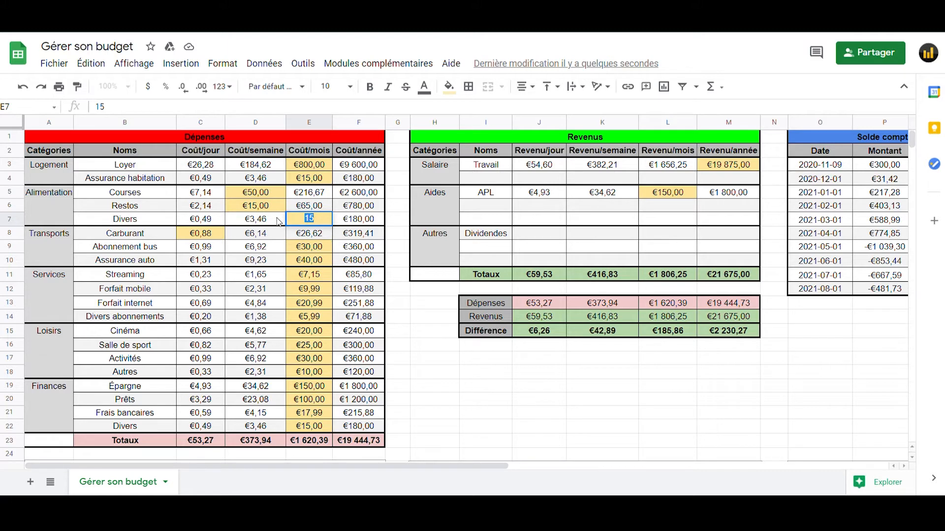
{"action": "type", "text": "80"}
{"action": "key", "text": "Return"}
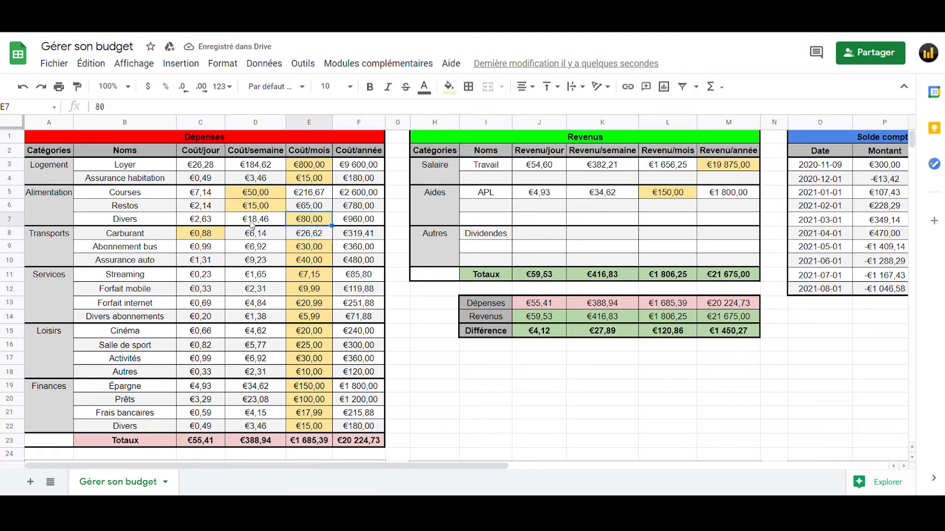
{"action": "left_click", "coordinate": [319, 444]}
{"action": "left_click", "coordinate": [352, 443]}
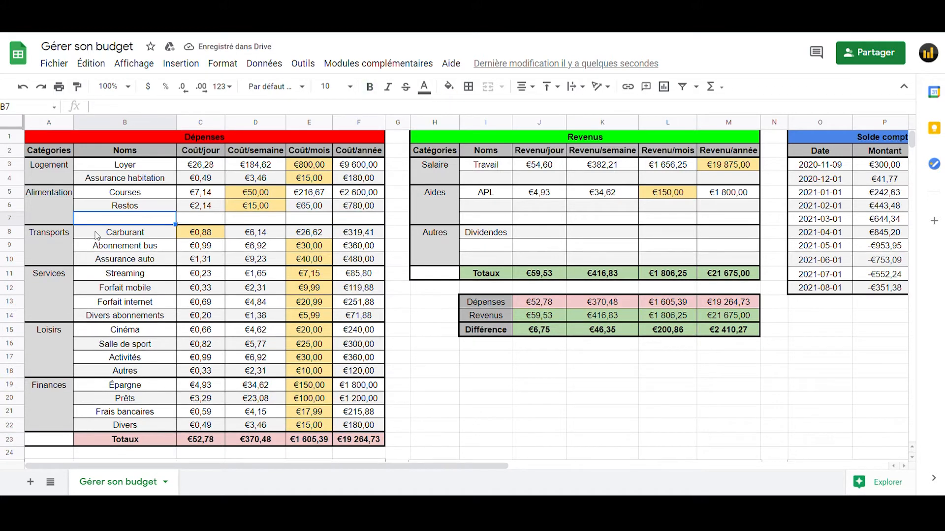
Insert one row below the Autres expense in row 18, at the end of the Loisirs category
{"action": "scroll", "coordinate": [101, 246], "scroll_direction": "down", "scroll_amount": 1}
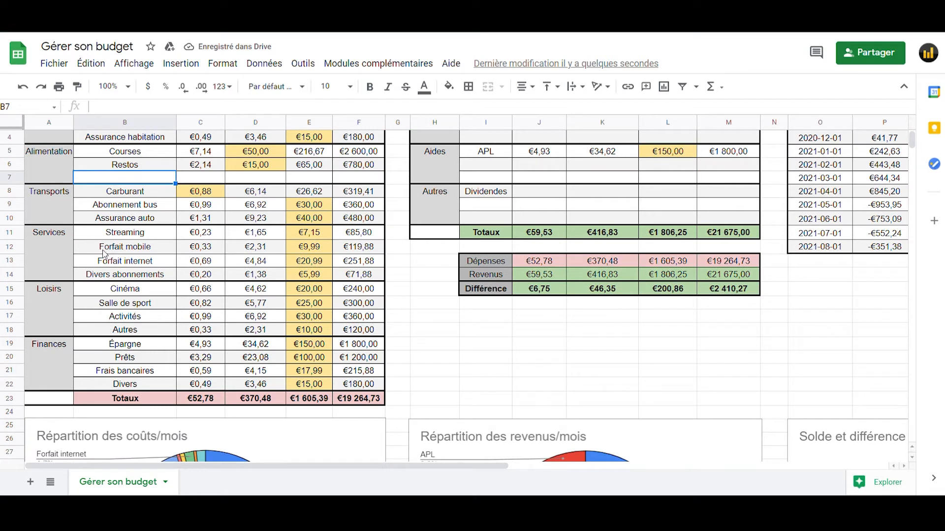
{"action": "left_click", "coordinate": [59, 302]}
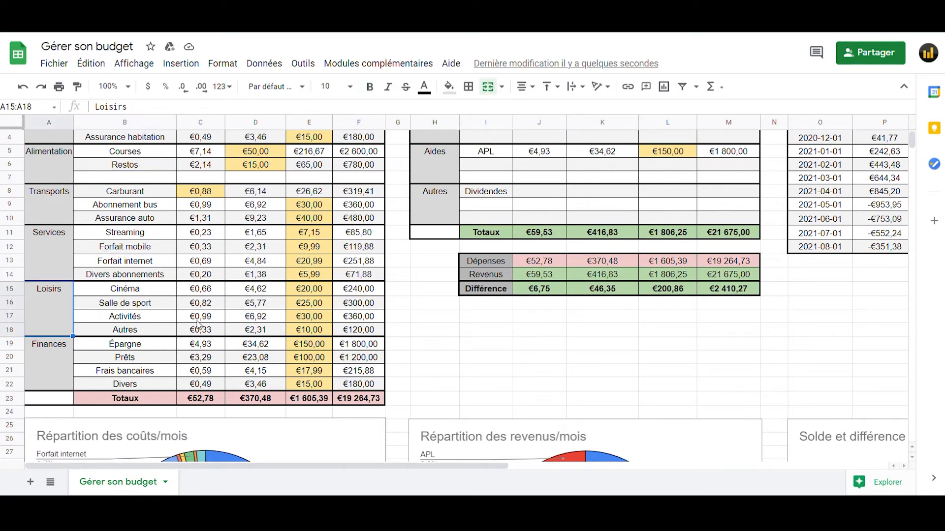
{"action": "left_click", "coordinate": [16, 334]}
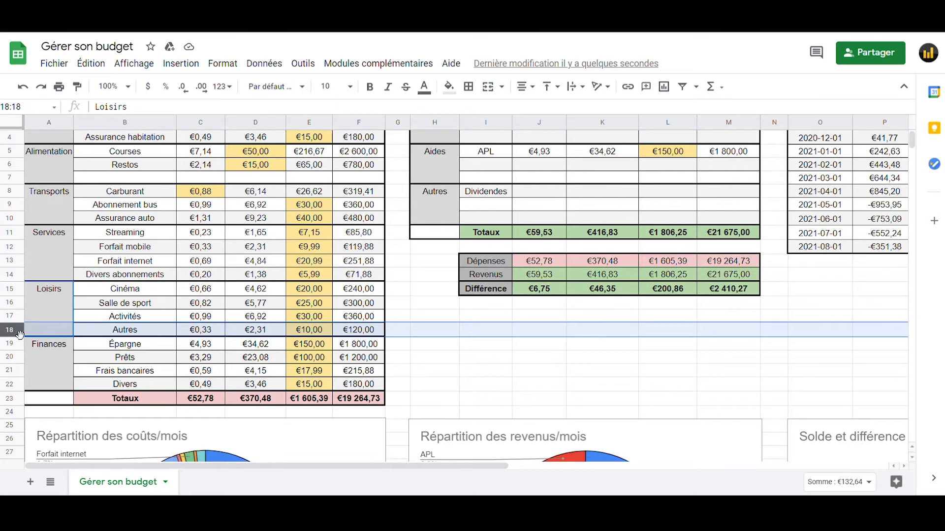
{"action": "right_click", "coordinate": [10, 335]}
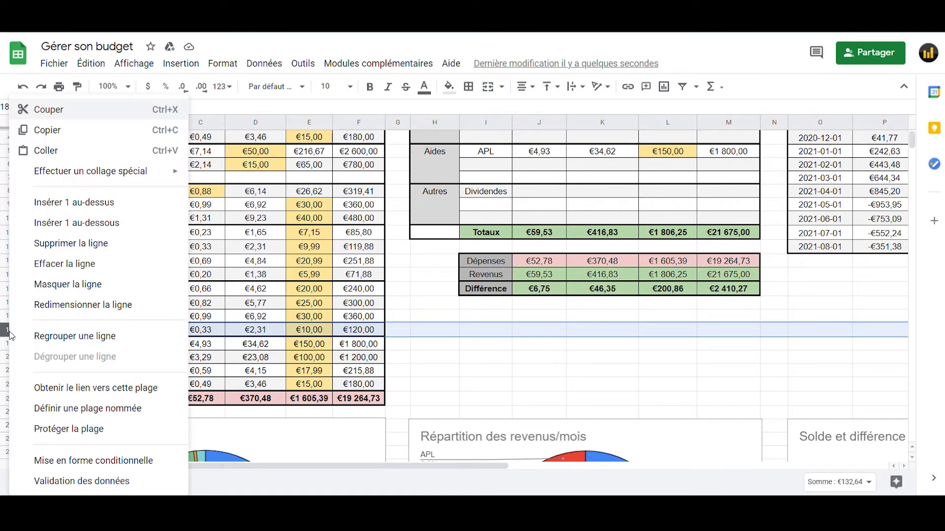
{"action": "left_click", "coordinate": [104, 223]}
{"action": "left_click", "coordinate": [483, 384]}
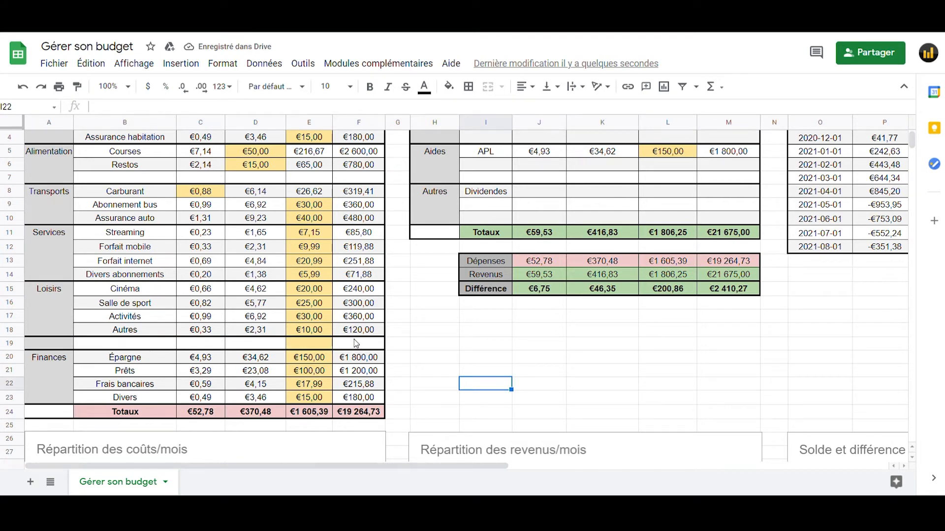
Examine the inserted empty row between Autres and Épargne, including its name and cost cells, without filling it in
{"action": "scroll", "coordinate": [335, 345], "scroll_direction": "down", "scroll_amount": 3}
{"action": "scroll", "coordinate": [335, 345], "scroll_direction": "up", "scroll_amount": 1}
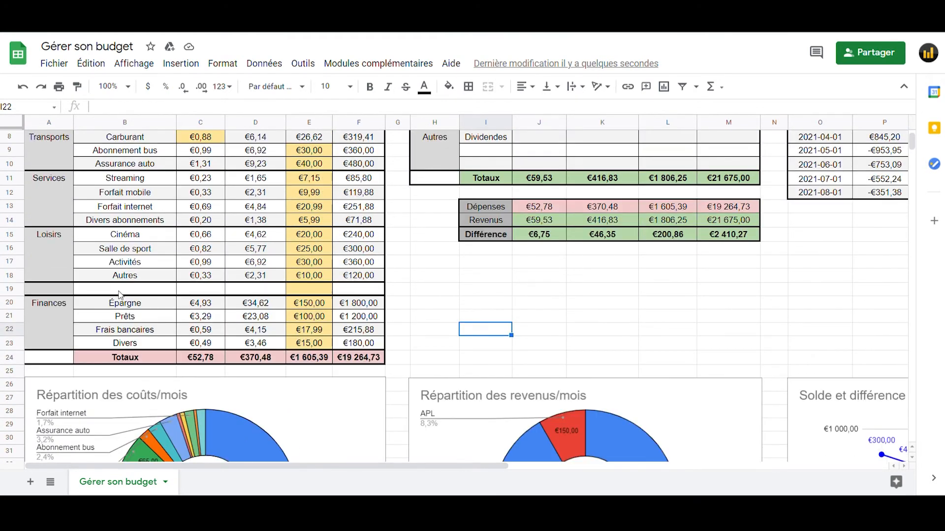
{"action": "left_click", "coordinate": [129, 290]}
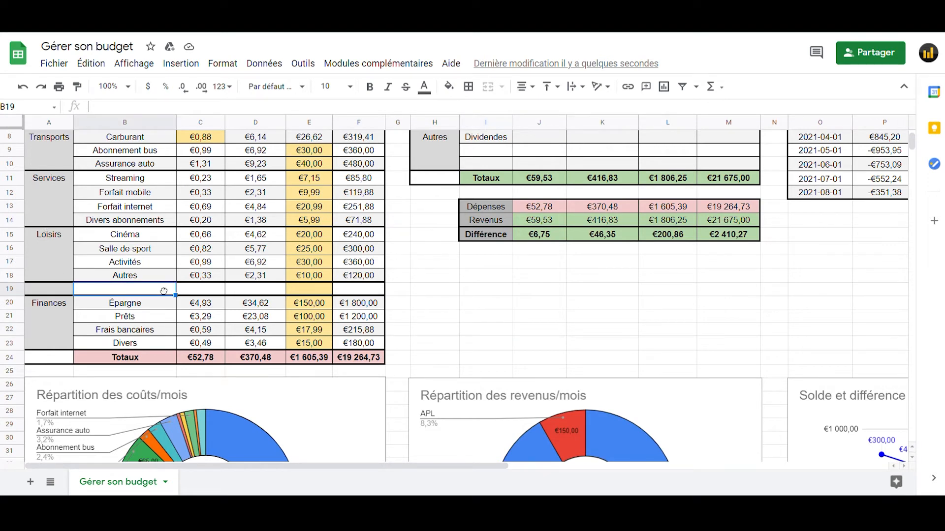
{"action": "left_click", "coordinate": [134, 302]}
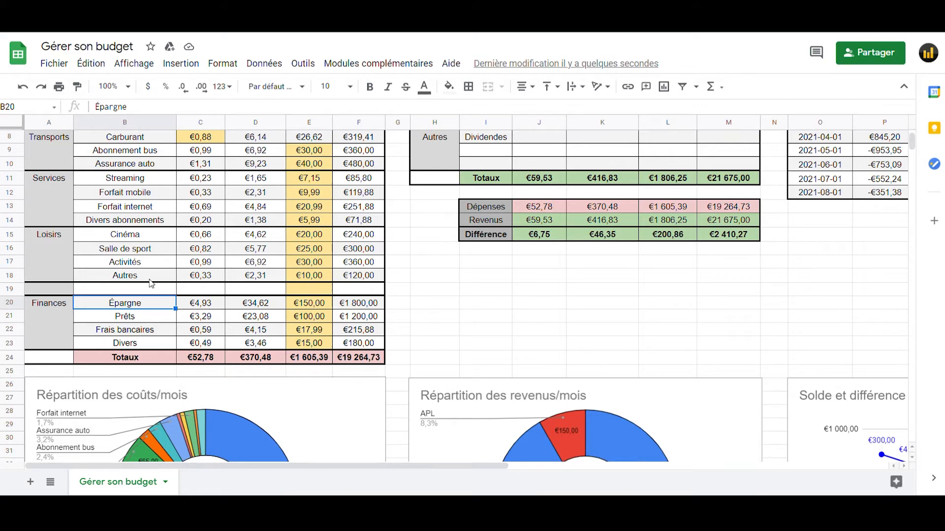
{"action": "left_click", "coordinate": [132, 292]}
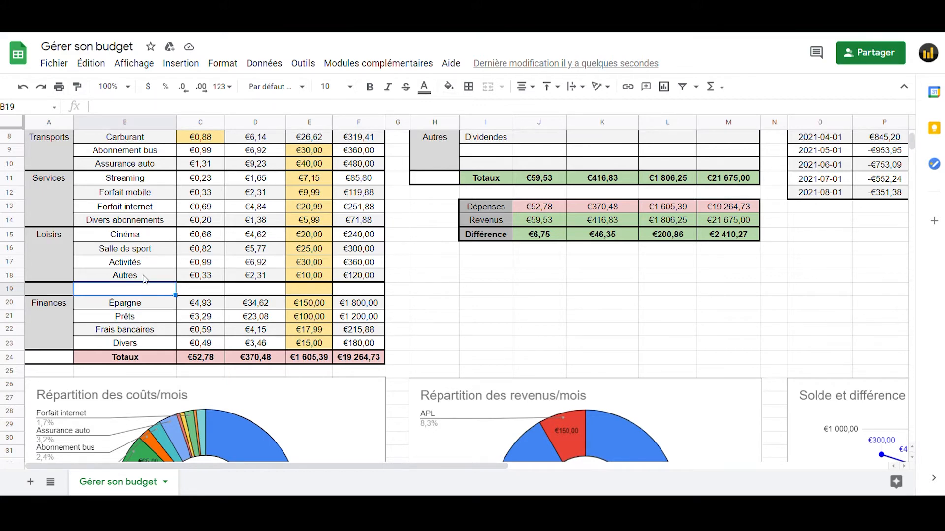
{"action": "scroll", "coordinate": [145, 293], "scroll_direction": "up", "scroll_amount": 2}
{"action": "double_click", "coordinate": [154, 347]}
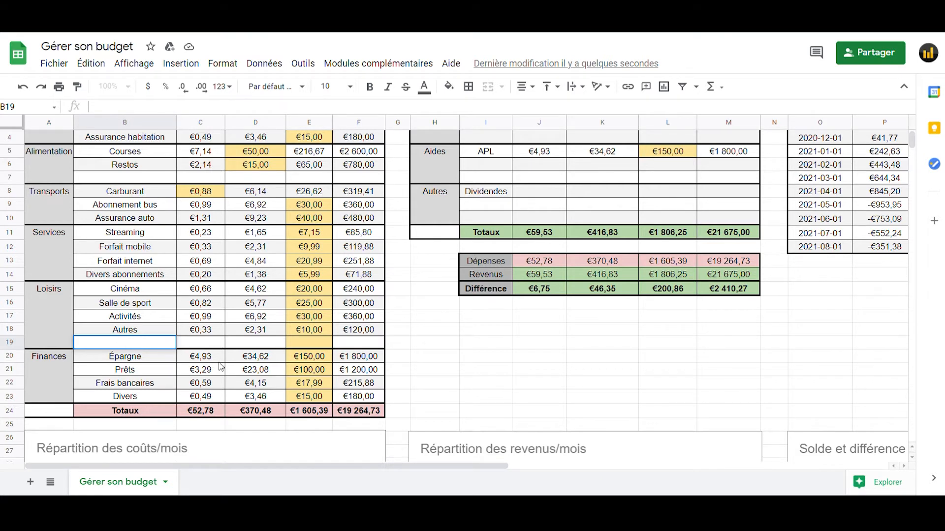
{"action": "left_click", "coordinate": [256, 344]}
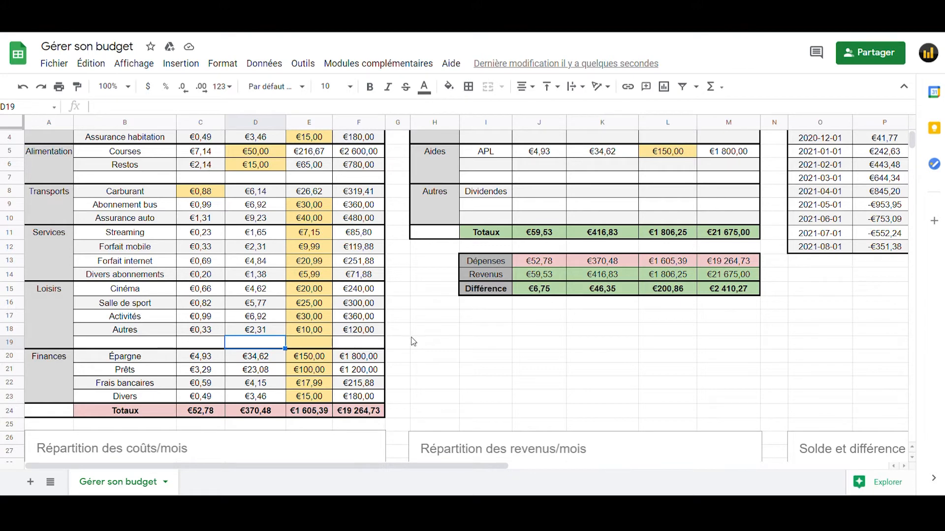
{"action": "scroll", "coordinate": [409, 352], "scroll_direction": "down", "scroll_amount": 1}
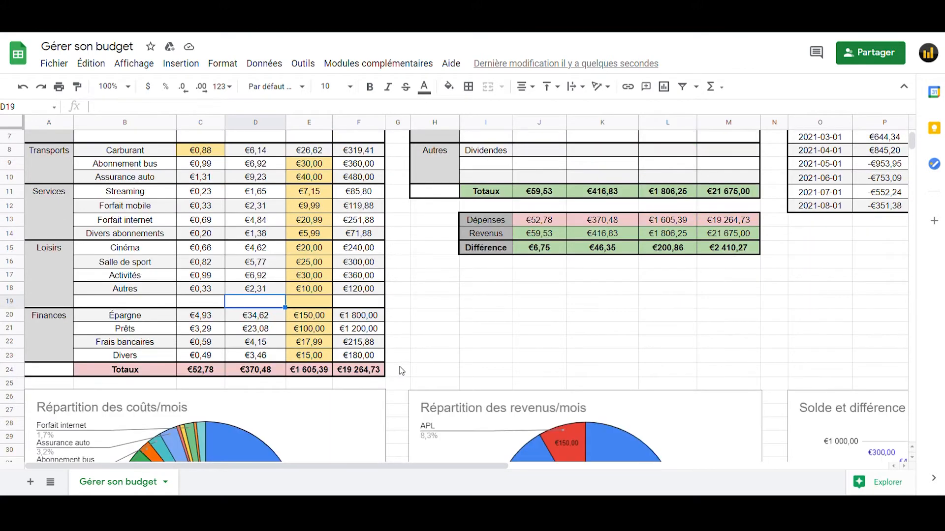
{"action": "scroll", "coordinate": [399, 376], "scroll_direction": "up", "scroll_amount": 2}
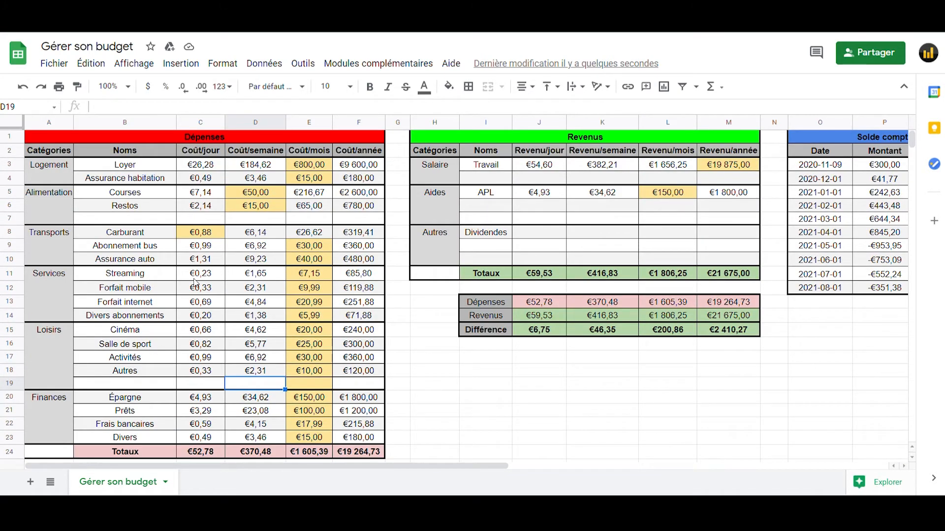
Compare the daily Carburant formula with the fixed Forfait mobile and Activités amounts, then view the Coût de la voiture table
{"action": "left_click", "coordinate": [191, 235]}
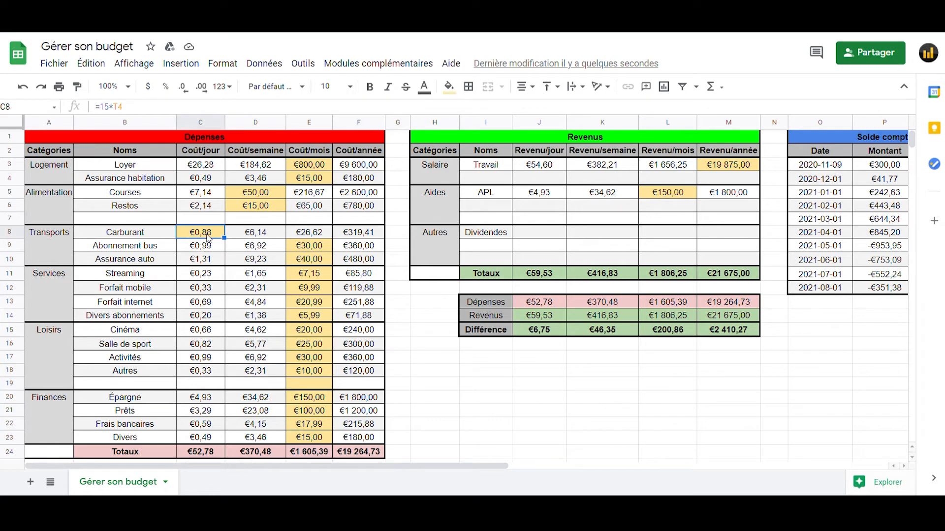
{"action": "left_click", "coordinate": [317, 291]}
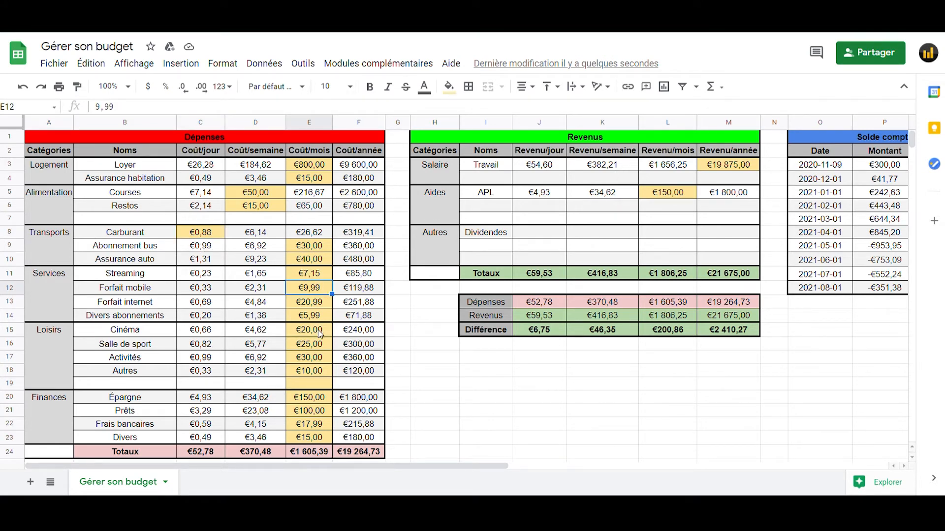
{"action": "left_click", "coordinate": [323, 357]}
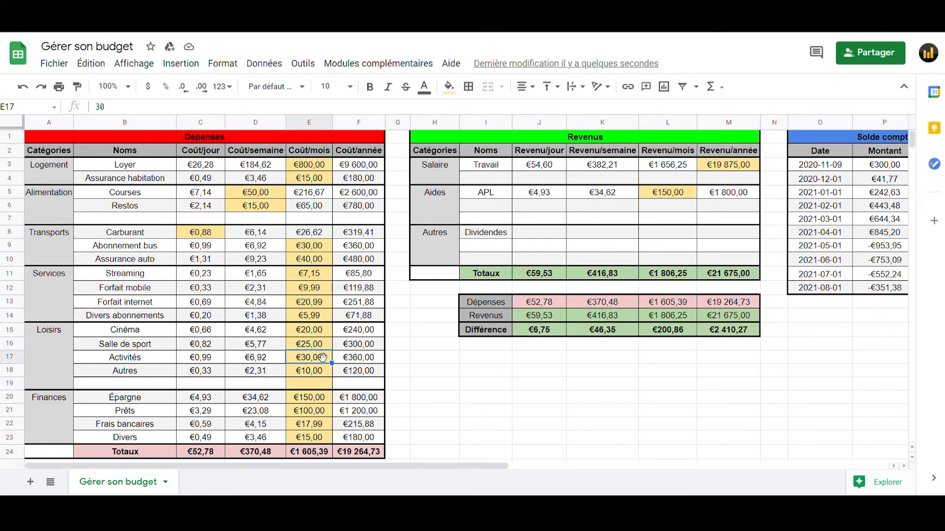
{"action": "double_click", "coordinate": [323, 290]}
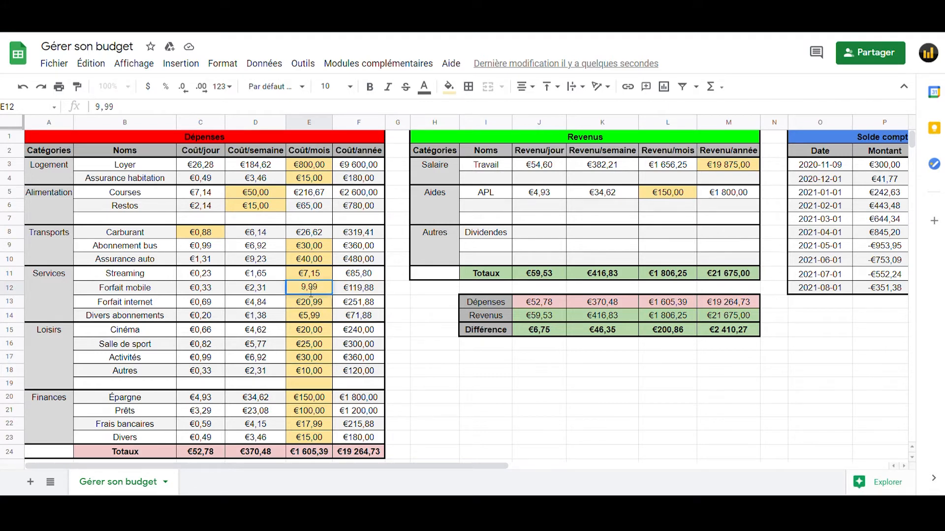
{"action": "double_click", "coordinate": [215, 236]}
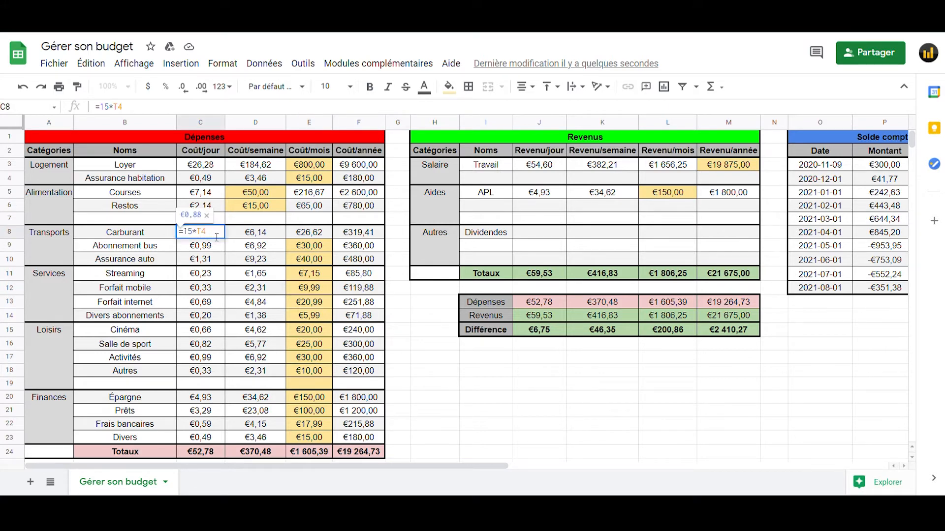
{"action": "left_click", "coordinate": [245, 281]}
{"action": "left_click_drag", "start_coordinate": [404, 465], "coordinate": [607, 465]}
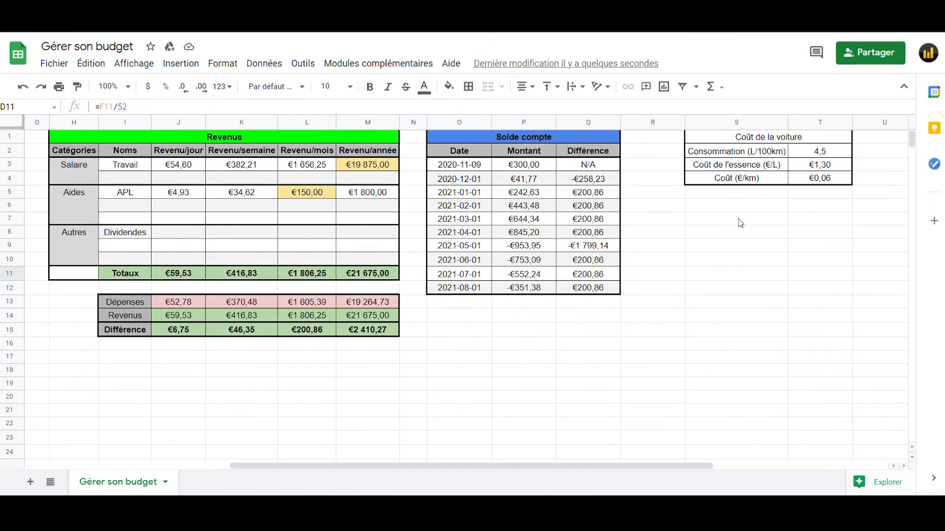
Set the Consommation (L/100km) in the Coût de la voiture table to 5 and check the Coût (€/km) formula
{"action": "left_click", "coordinate": [763, 178]}
{"action": "left_click", "coordinate": [814, 177]}
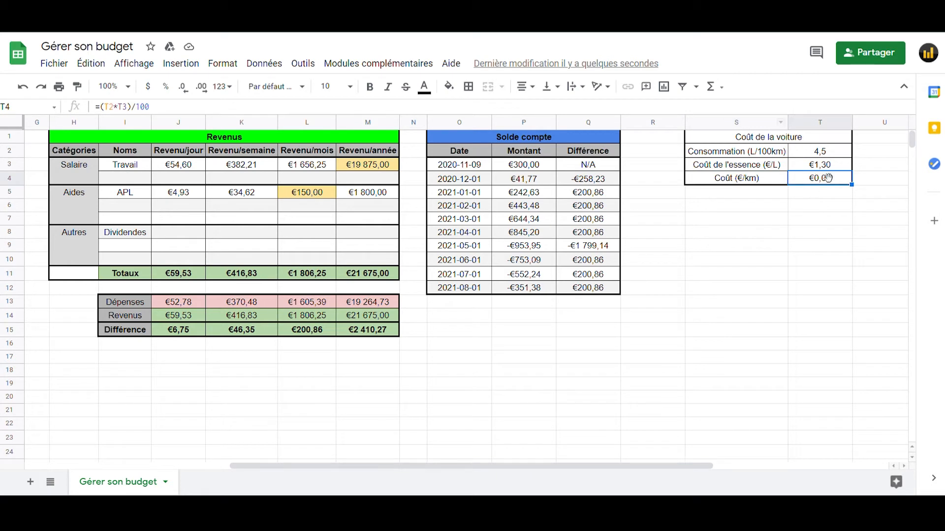
{"action": "double_click", "coordinate": [823, 153]}
{"action": "left_click_drag", "start_coordinate": [834, 154], "coordinate": [779, 148]}
{"action": "type", "text": "5"}
{"action": "key", "text": "Return"}
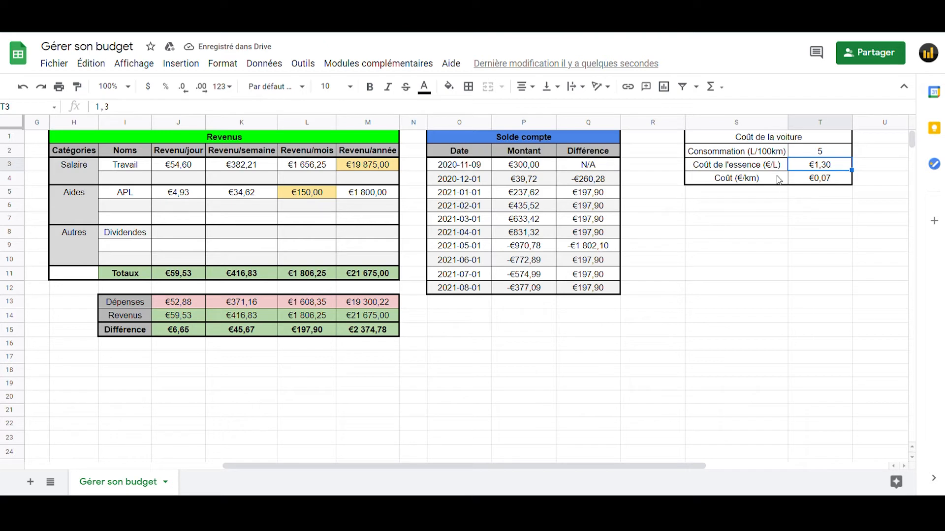
{"action": "left_click", "coordinate": [823, 185]}
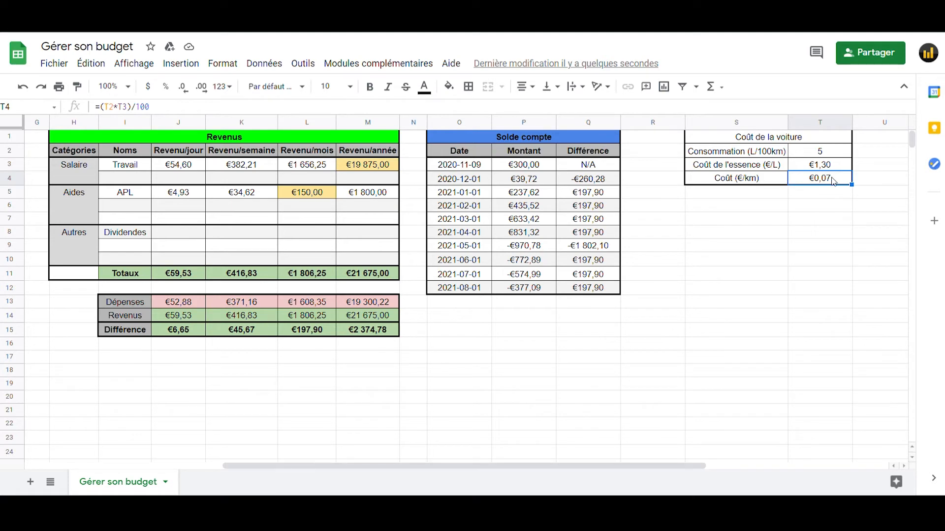
Examine the daily Carburant formula in C8, including its 15 multiplier and its T4 reference to the cost per kilometre
{"action": "left_click_drag", "start_coordinate": [571, 467], "coordinate": [374, 467]}
{"action": "left_click", "coordinate": [203, 235]}
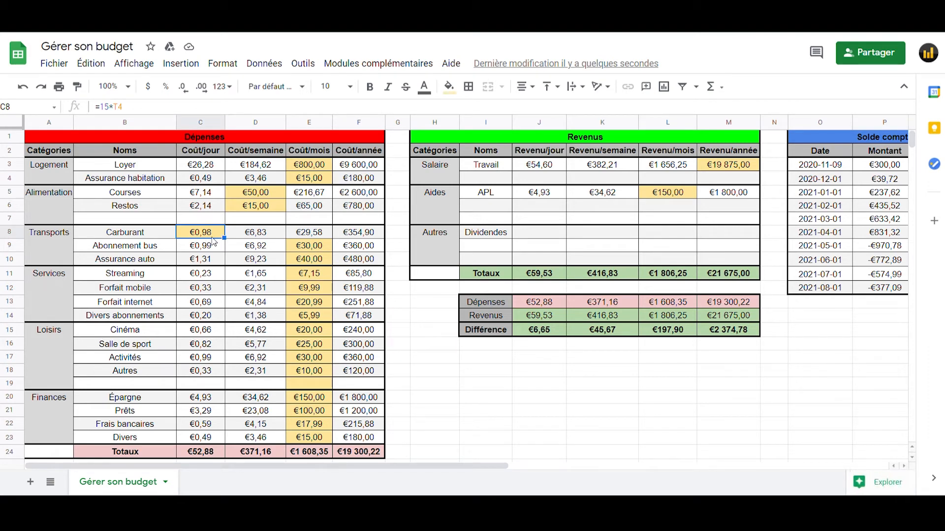
{"action": "left_click", "coordinate": [110, 107]}
{"action": "left_click", "coordinate": [111, 109]}
{"action": "double_click", "coordinate": [105, 107]}
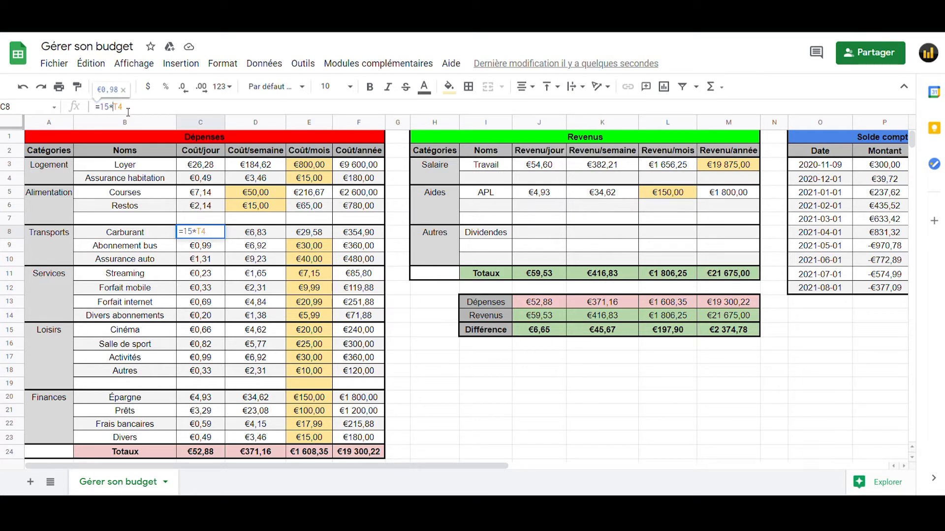
{"action": "double_click", "coordinate": [118, 108]}
{"action": "left_click_drag", "start_coordinate": [433, 470], "coordinate": [364, 464]}
{"action": "left_click", "coordinate": [228, 243]}
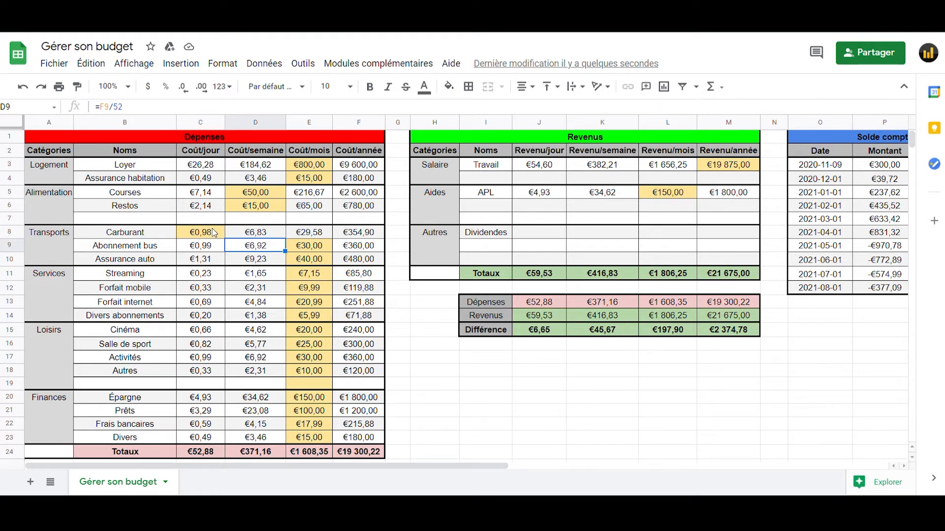
{"action": "left_click", "coordinate": [207, 235]}
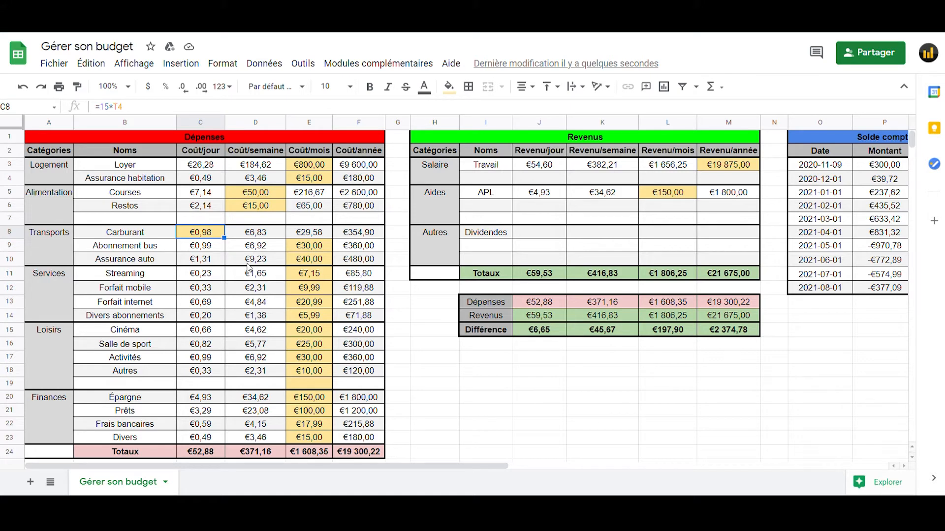
Inspect how the weekly Carburant formula in D8 derives from the daily cost, leaving it unedited
{"action": "left_click", "coordinate": [216, 246]}
{"action": "left_click", "coordinate": [210, 236]}
{"action": "left_click", "coordinate": [279, 233]}
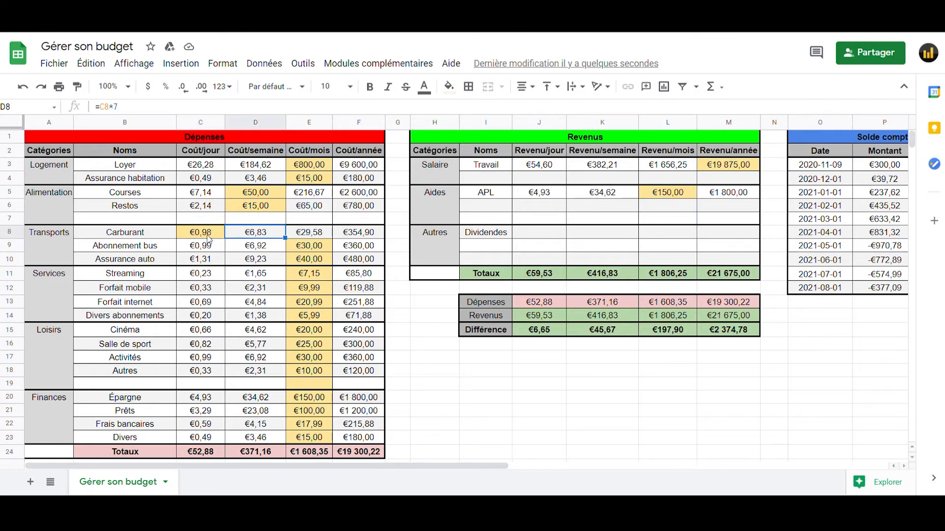
{"action": "double_click", "coordinate": [268, 231]}
{"action": "key", "text": "ctrl+a"}
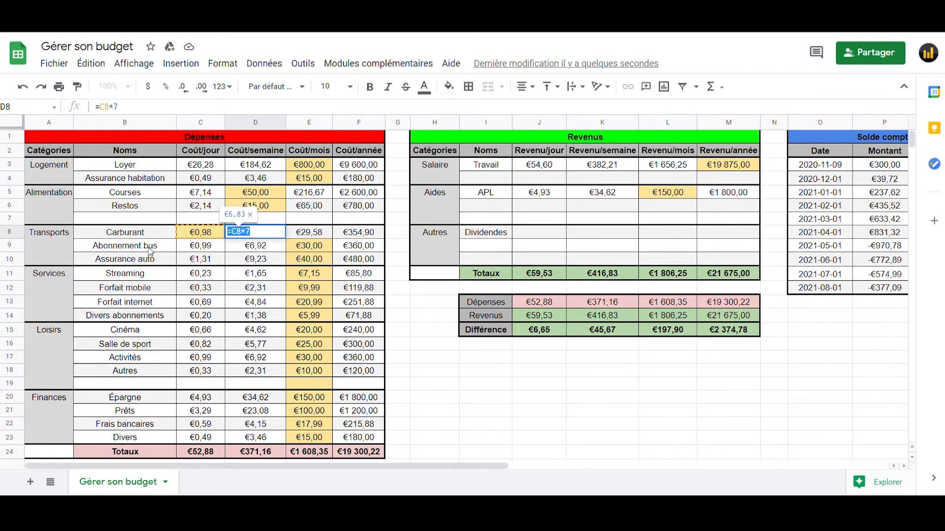
{"action": "left_click", "coordinate": [290, 250]}
{"action": "left_click_drag", "start_coordinate": [354, 466], "coordinate": [387, 467]}
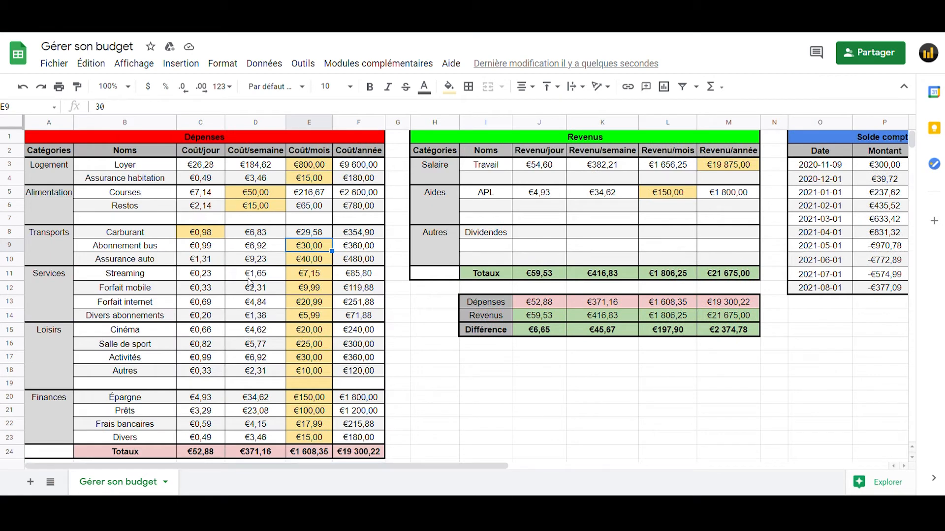
Replace the weekly Carburant formula in D8 with a fixed cost of 10
{"action": "double_click", "coordinate": [272, 233]}
{"action": "key", "text": "ctrl+a"}
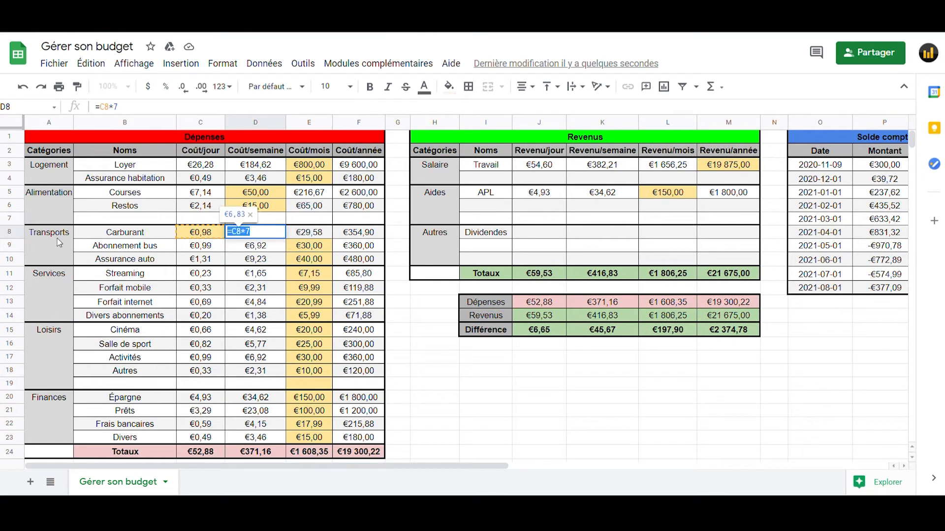
{"action": "type", "text": "10"}
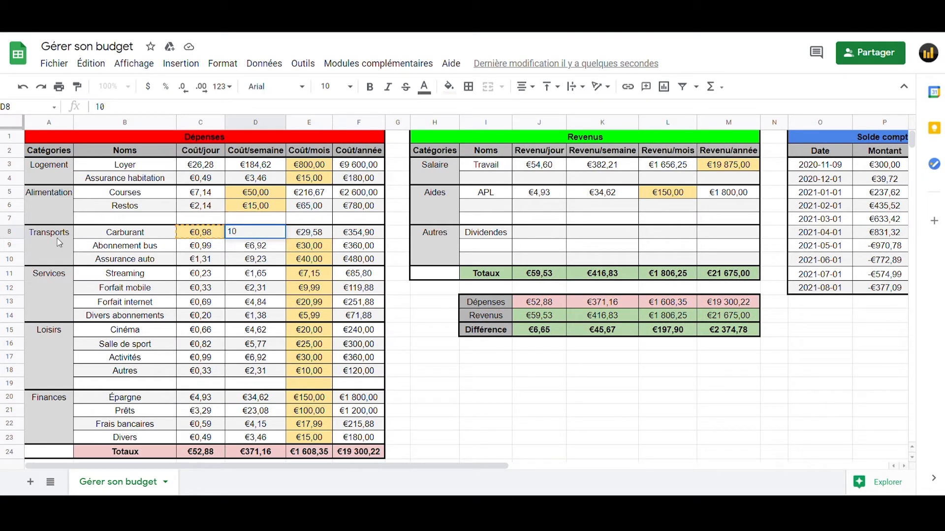
{"action": "key", "text": "Return"}
Fill the weekly Carburant cell D8 with the same light yellow as the other input cells
{"action": "left_click", "coordinate": [253, 235]}
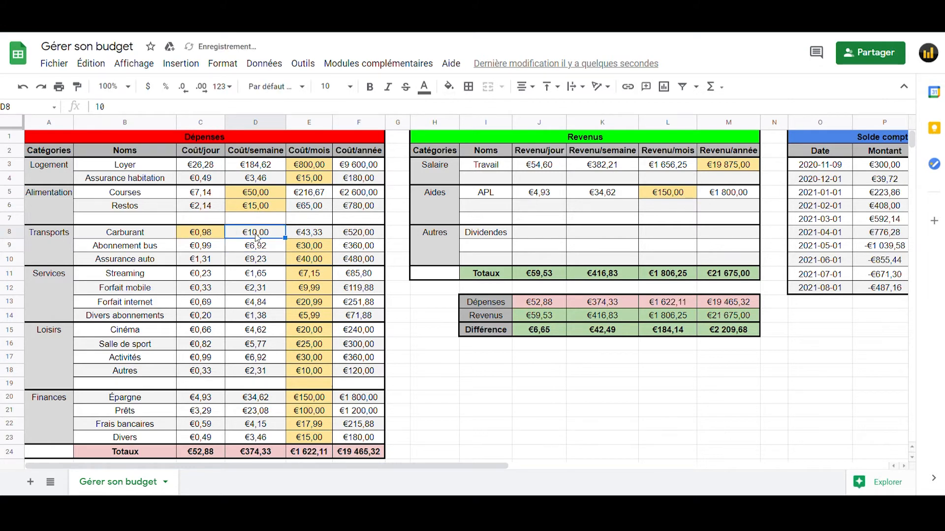
{"action": "left_click", "coordinate": [448, 86]}
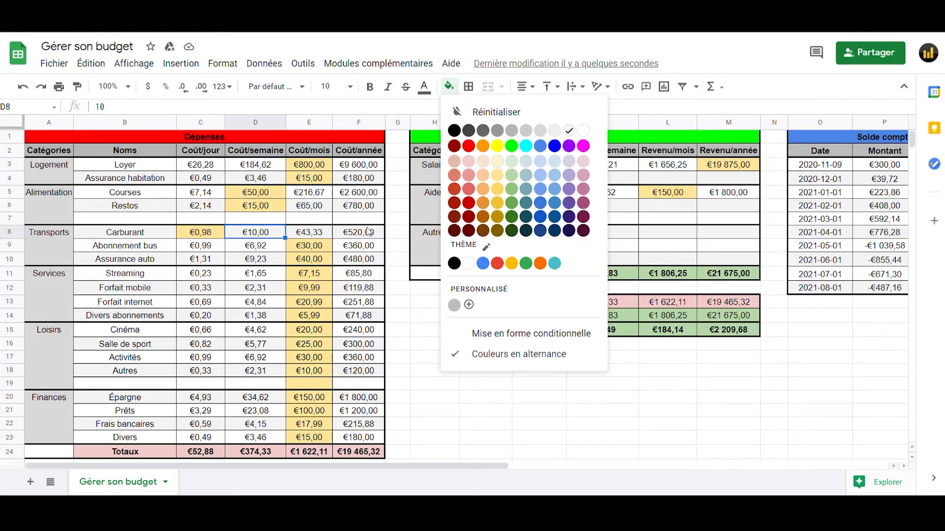
{"action": "left_click", "coordinate": [503, 185]}
{"action": "left_click", "coordinate": [309, 287]}
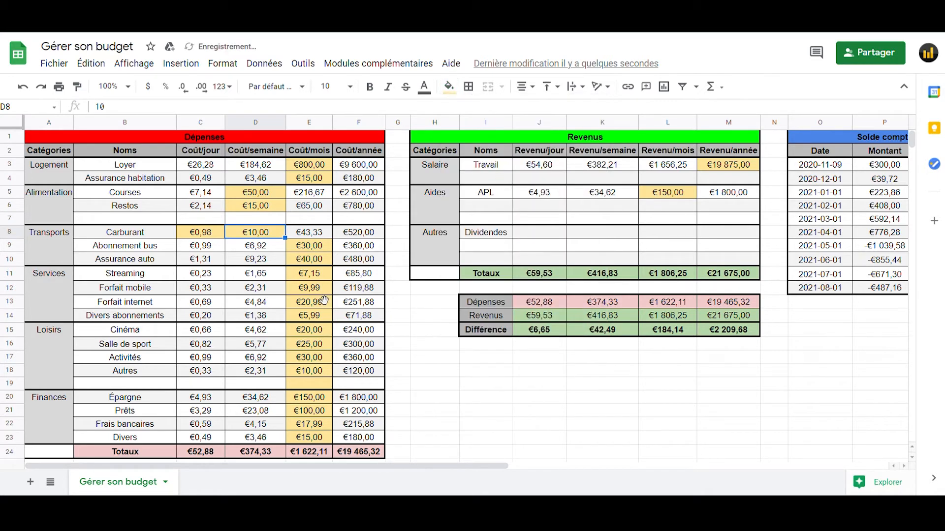
{"action": "left_click", "coordinate": [264, 232]}
Reset the fill colour of the daily Carburant cell C8 and compare it with the weekly cell
{"action": "left_click", "coordinate": [210, 234]}
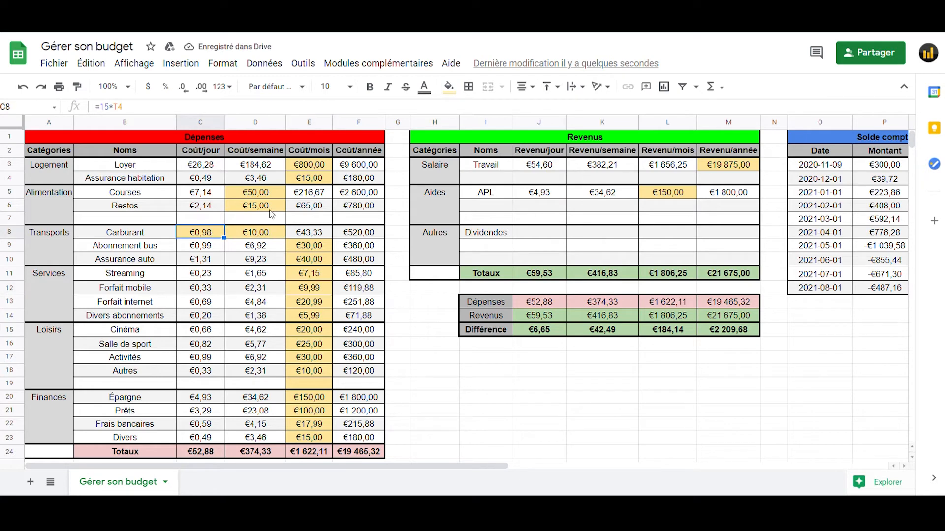
{"action": "left_click", "coordinate": [446, 94]}
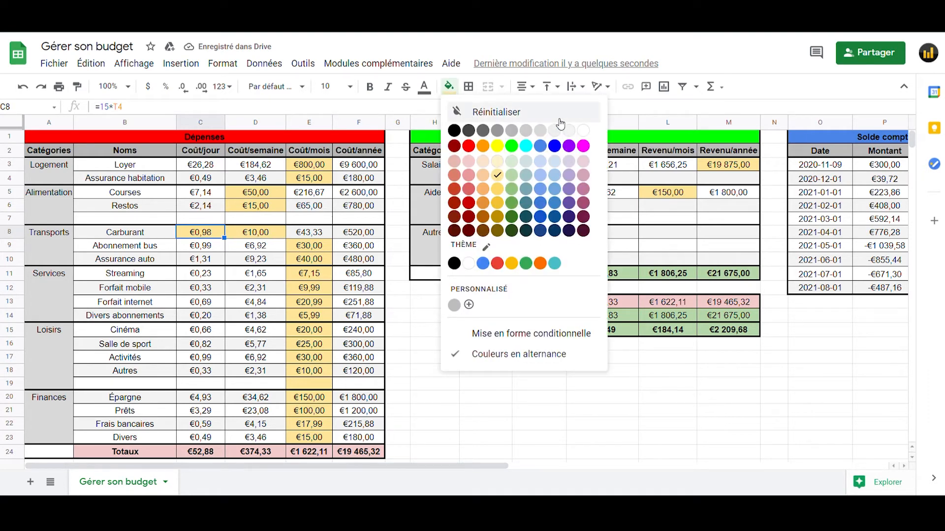
{"action": "left_click", "coordinate": [497, 108]}
{"action": "left_click", "coordinate": [353, 264]}
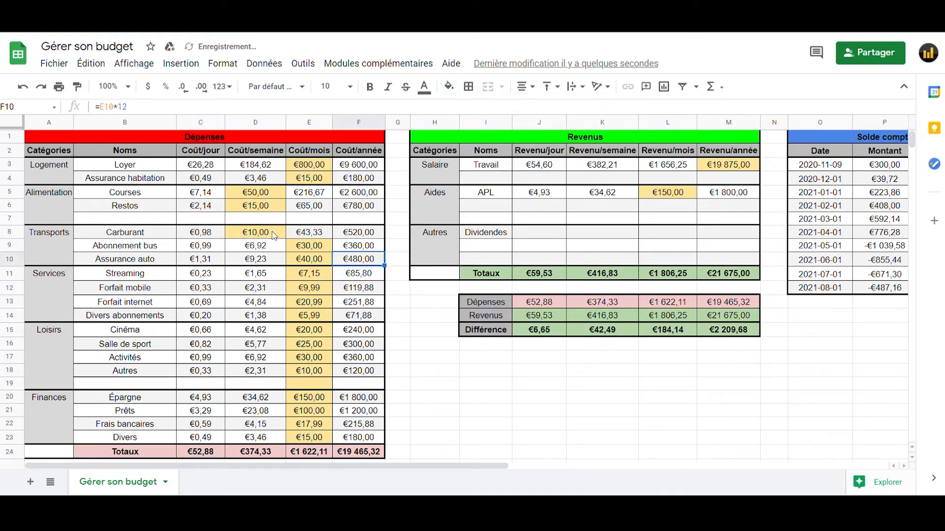
{"action": "left_click", "coordinate": [222, 234]}
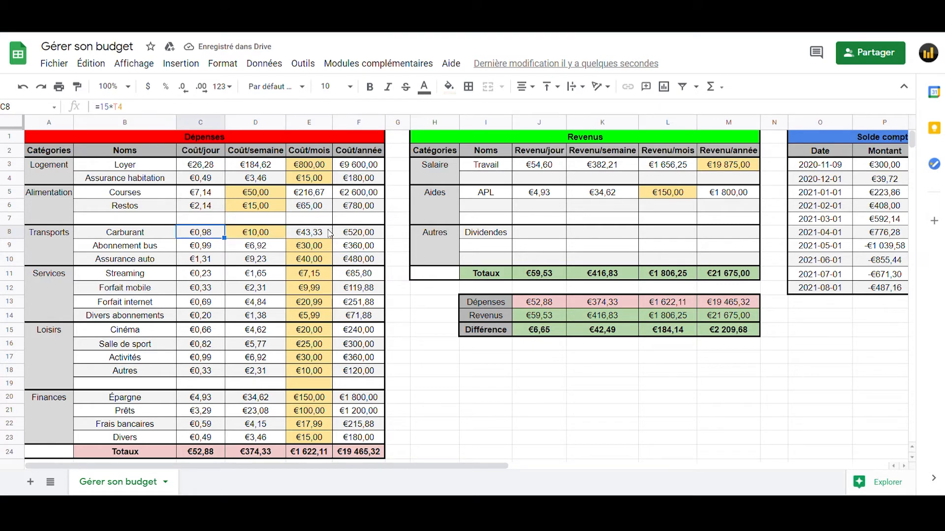
{"action": "left_click", "coordinate": [267, 232]}
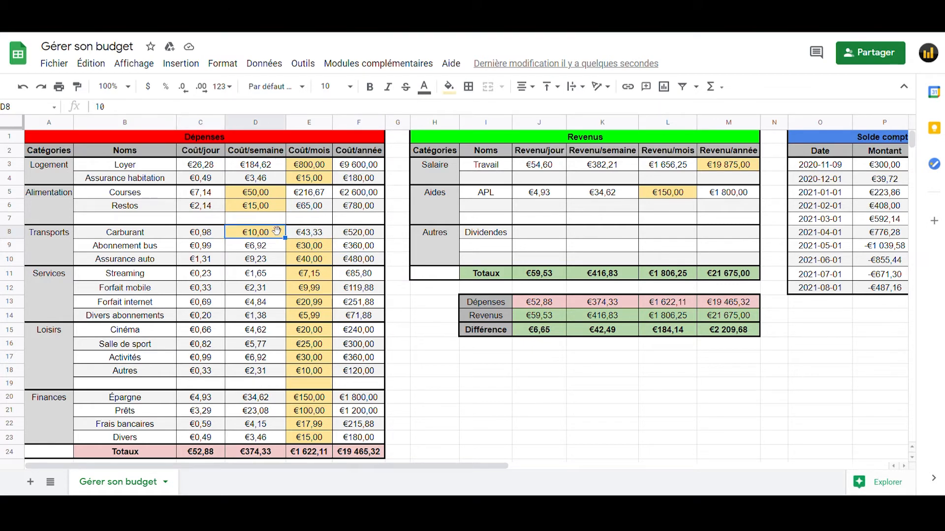
Clear the old Carburant formulas from the daily, monthly and yearly cost cells, keeping only the weekly amount
{"action": "double_click", "coordinate": [219, 237]}
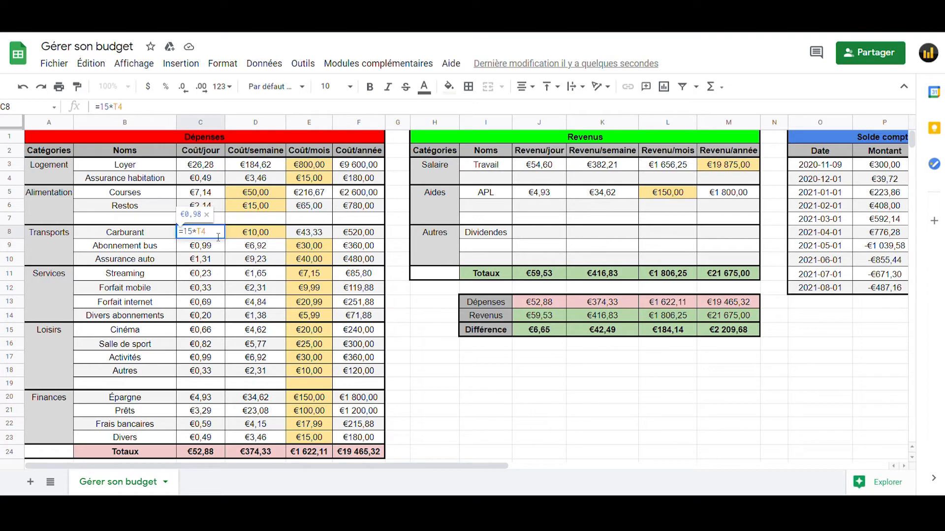
{"action": "left_click", "coordinate": [211, 261]}
{"action": "left_click_drag", "start_coordinate": [219, 238], "coordinate": [145, 240]}
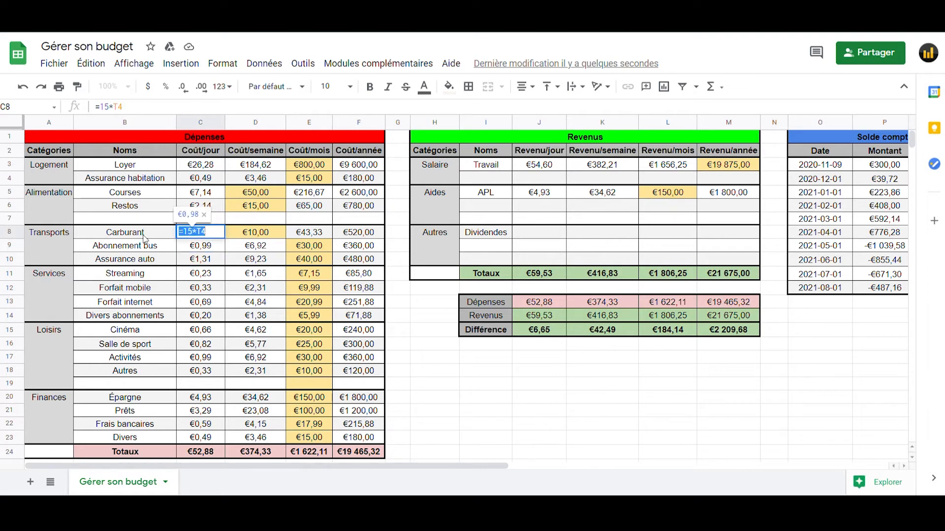
{"action": "key", "text": "BackSpace"}
{"action": "double_click", "coordinate": [314, 235]}
{"action": "left_click_drag", "start_coordinate": [328, 237], "coordinate": [271, 237]}
{"action": "key", "text": "BackSpace"}
{"action": "left_click", "coordinate": [368, 237]}
{"action": "double_click", "coordinate": [368, 237]}
{"action": "left_click_drag", "start_coordinate": [378, 236], "coordinate": [273, 236]}
{"action": "key", "text": "BackSpace"}
{"action": "left_click", "coordinate": [377, 287]}
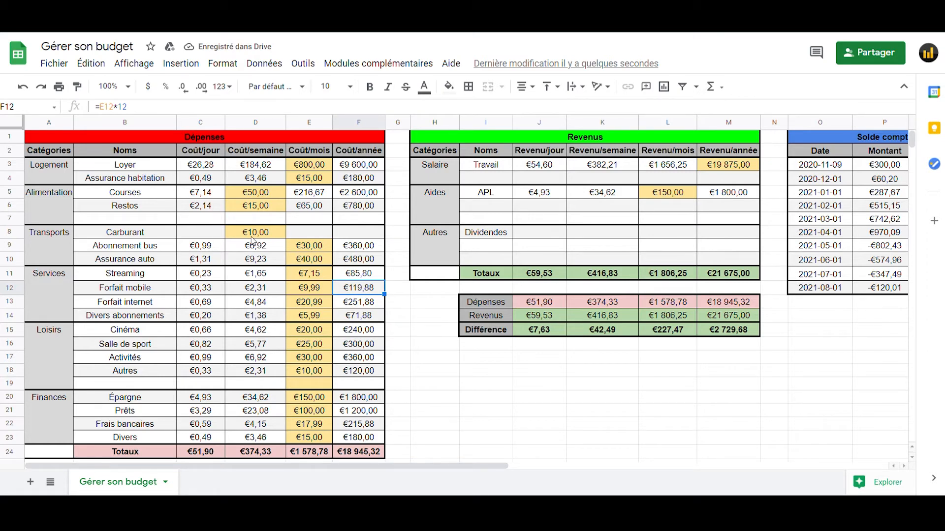
Enter the yearly Carburant cost in F8 as the weekly cost times 52, with the formula =D8*52
{"action": "left_click", "coordinate": [359, 235]}
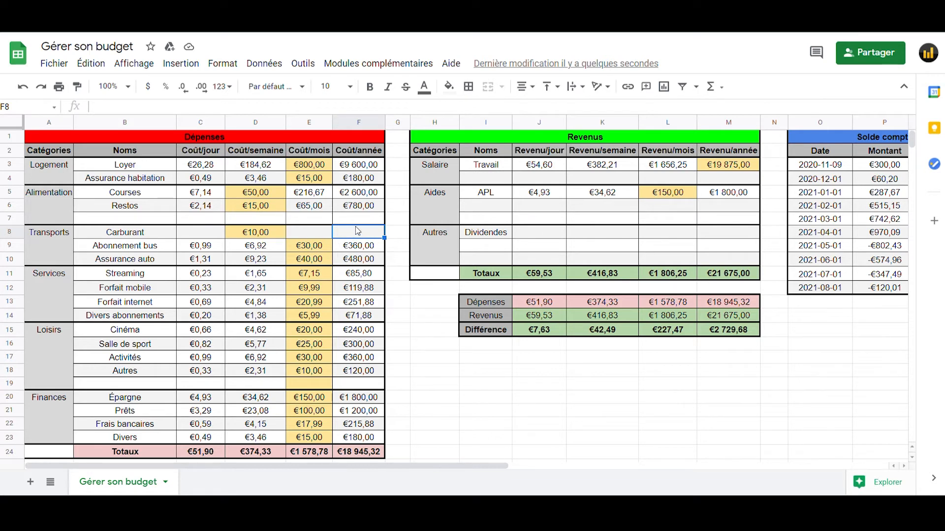
{"action": "type", "text": "="}
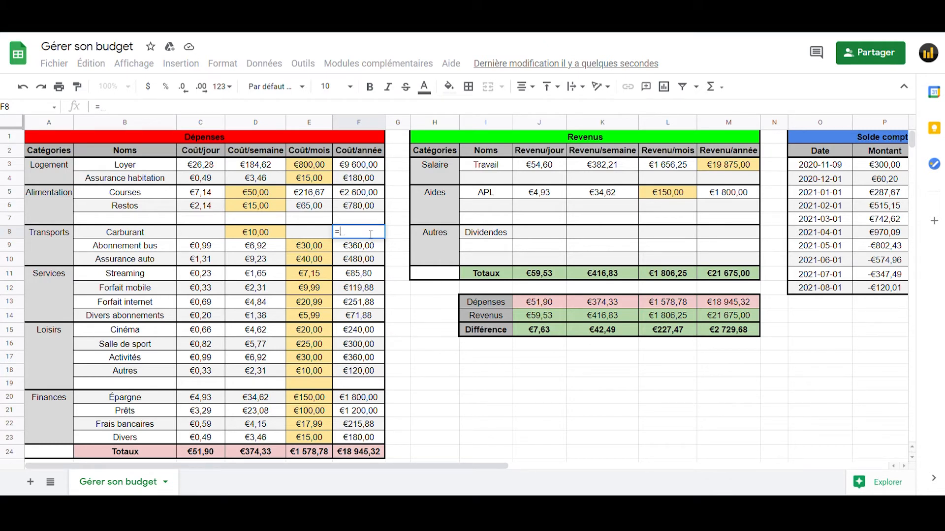
{"action": "left_click", "coordinate": [260, 234]}
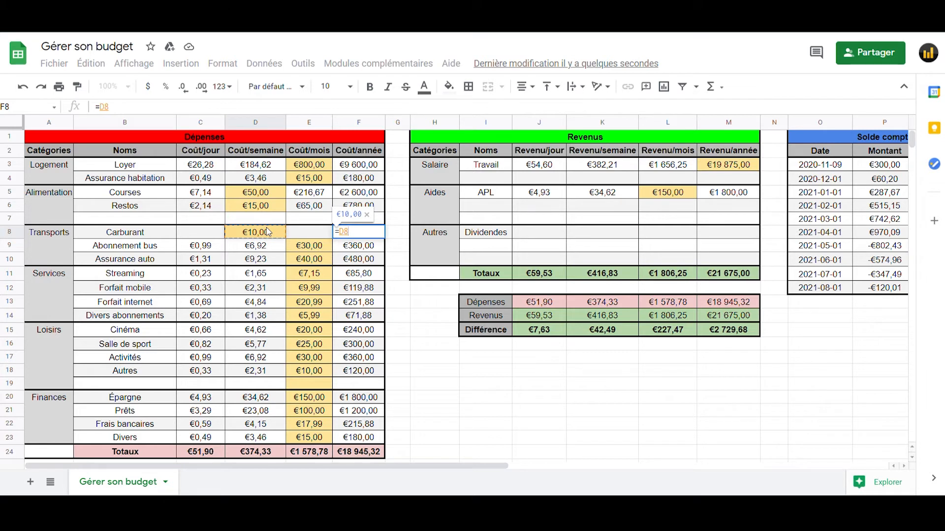
{"action": "type", "text": "*52"}
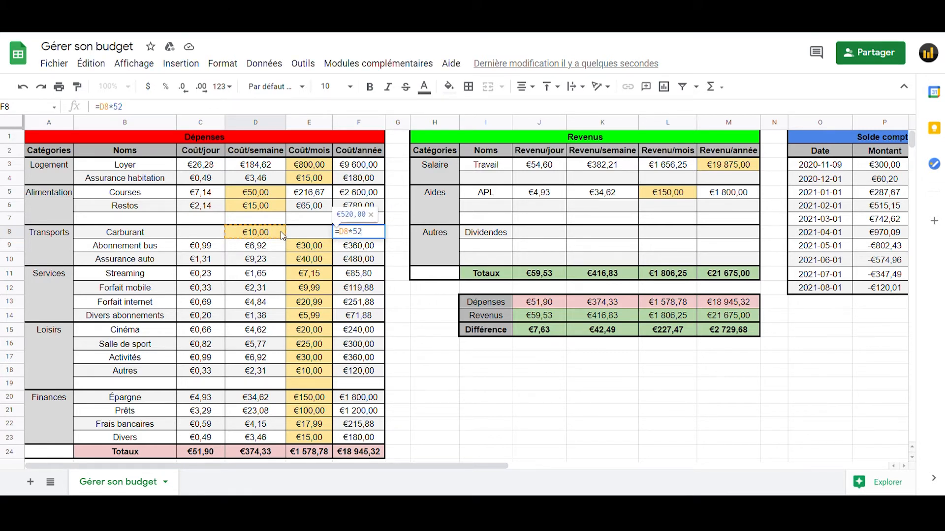
{"action": "key", "text": "Return"}
{"action": "left_click", "coordinate": [362, 232]}
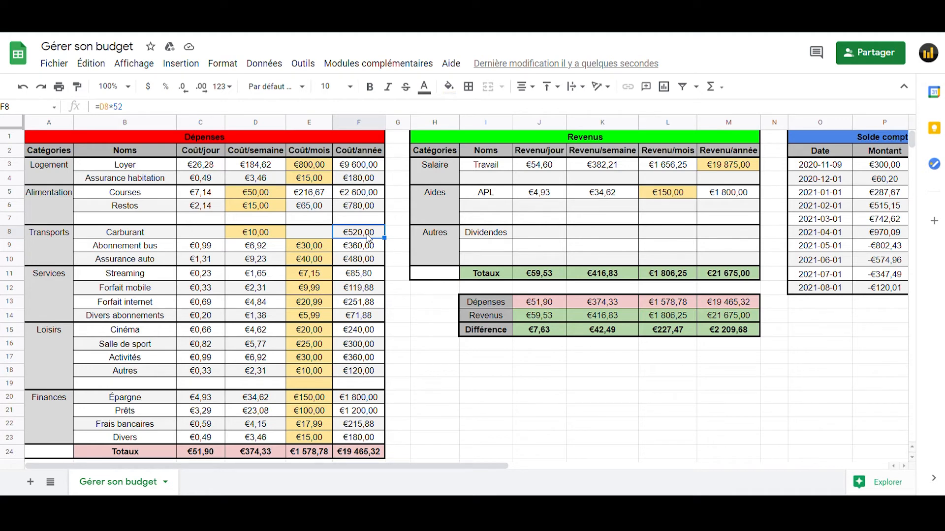
Enter the monthly Carburant cost in E8 as the yearly cost divided by 12, with the formula =F8/12
{"action": "double_click", "coordinate": [308, 234]}
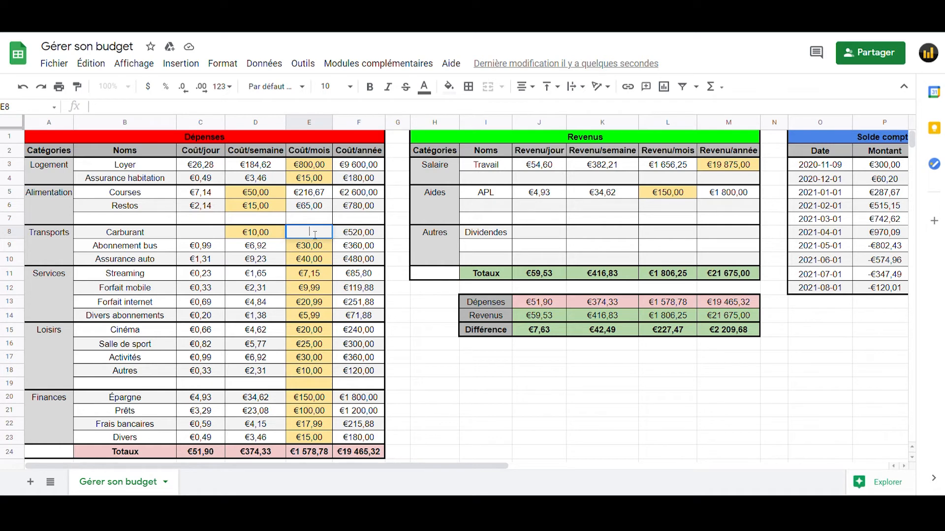
{"action": "type", "text": "="}
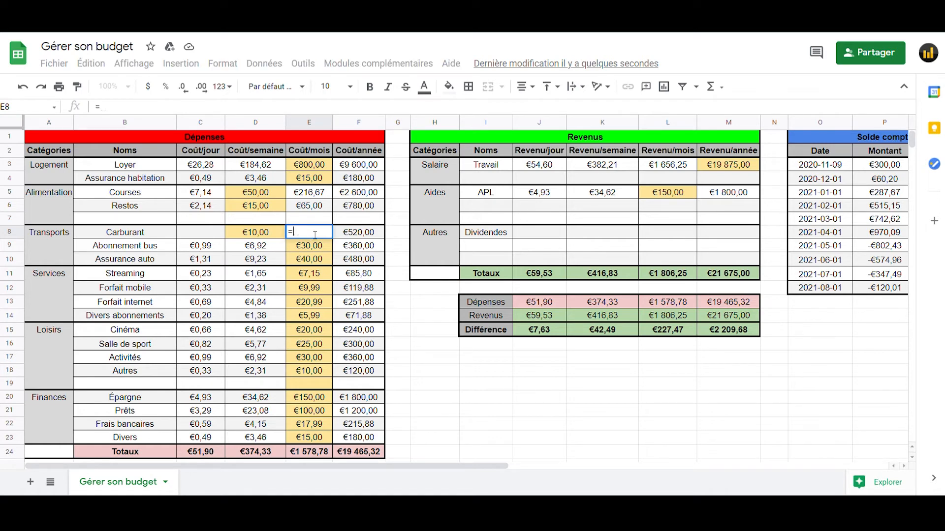
{"action": "left_click", "coordinate": [371, 237]}
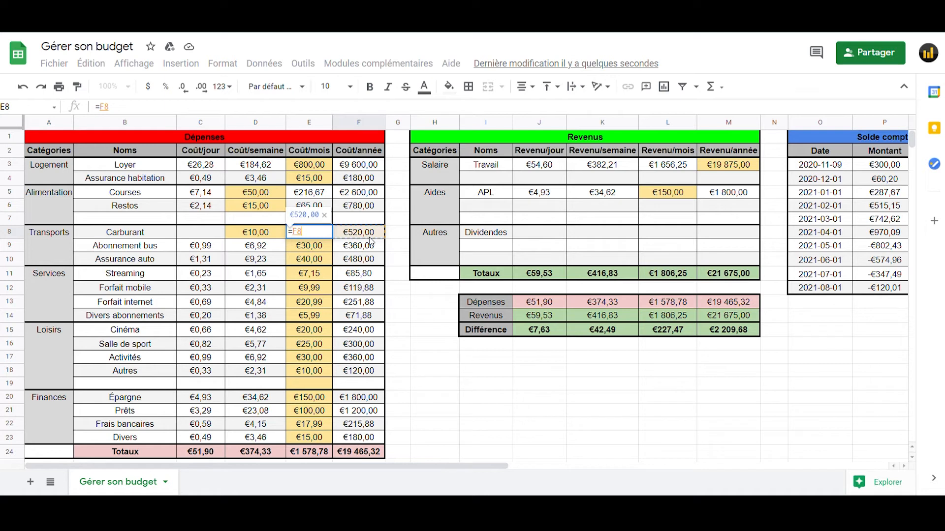
{"action": "type", "text": "/"}
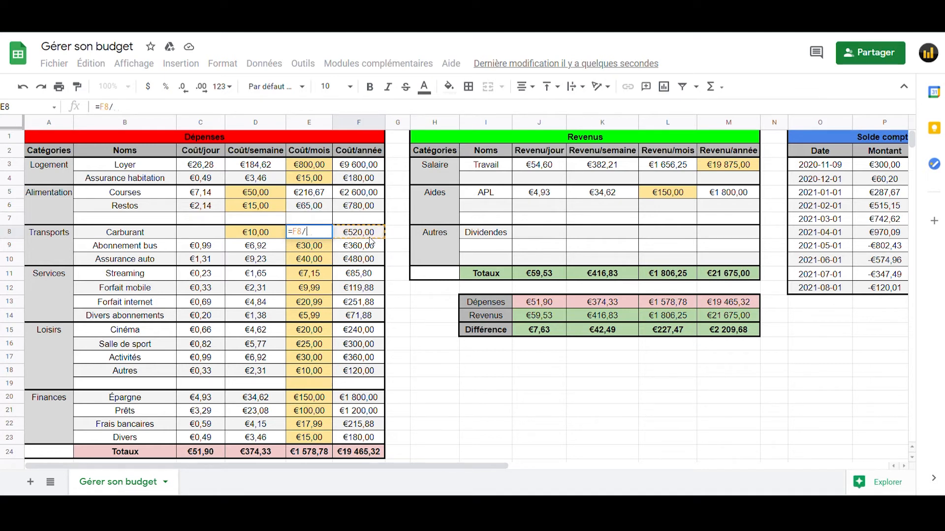
{"action": "type", "text": "12"}
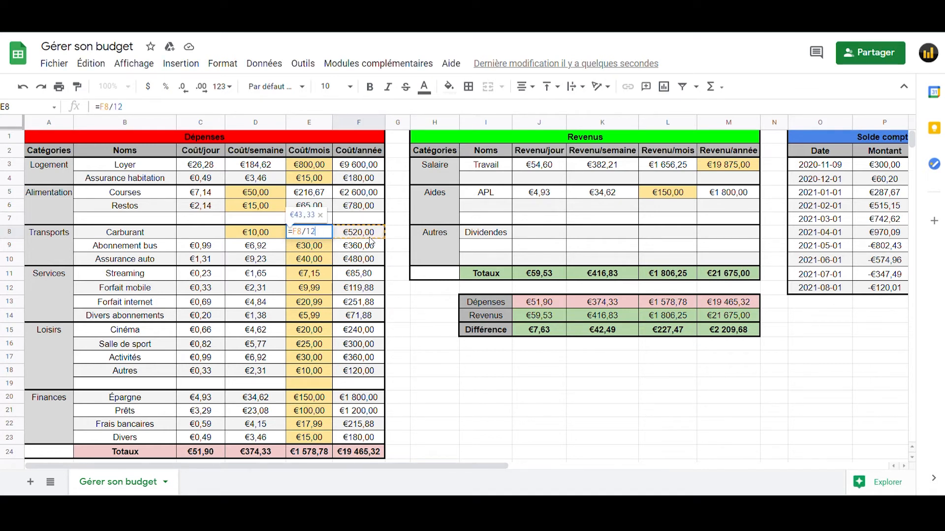
{"action": "key", "text": "Return"}
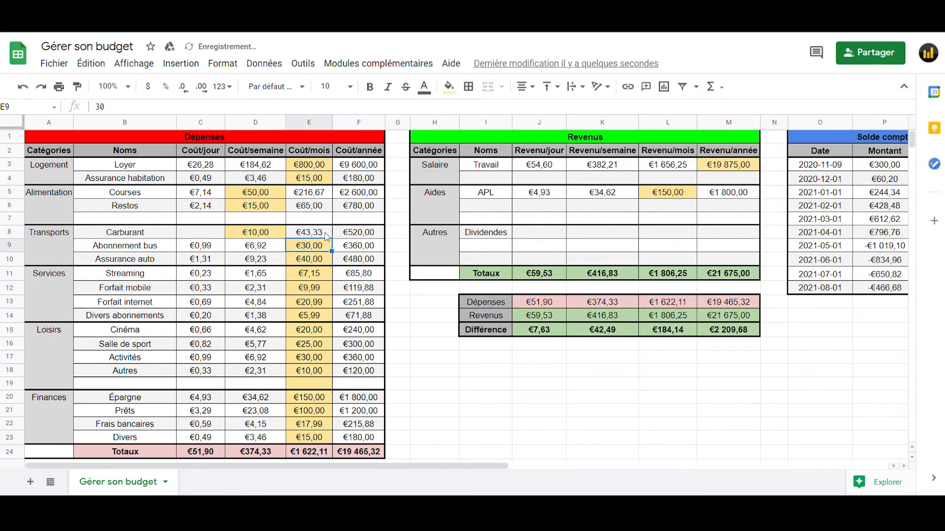
{"action": "key", "text": "Up"}
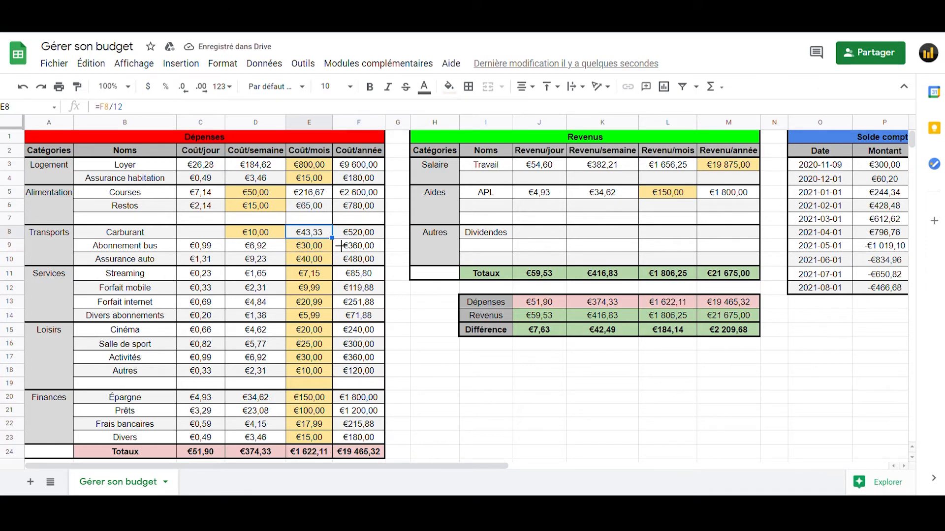
Enter the daily Carburant cost in C8 as the yearly cost divided by 365, with the formula =F8/365
{"action": "double_click", "coordinate": [212, 237]}
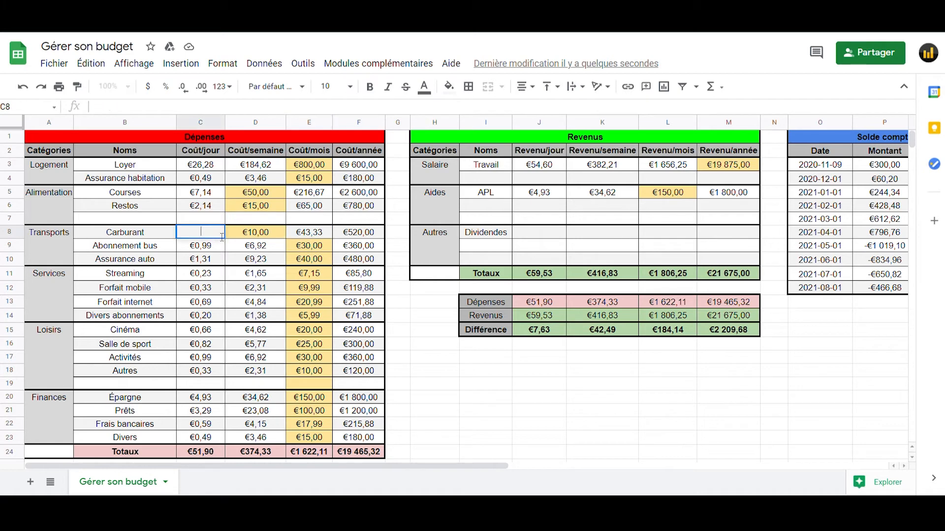
{"action": "type", "text": "="}
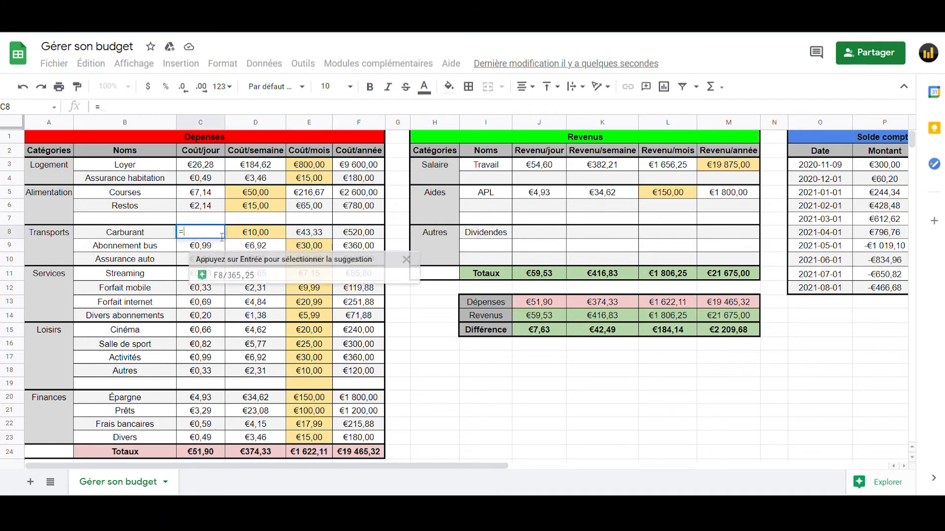
{"action": "left_click", "coordinate": [365, 236]}
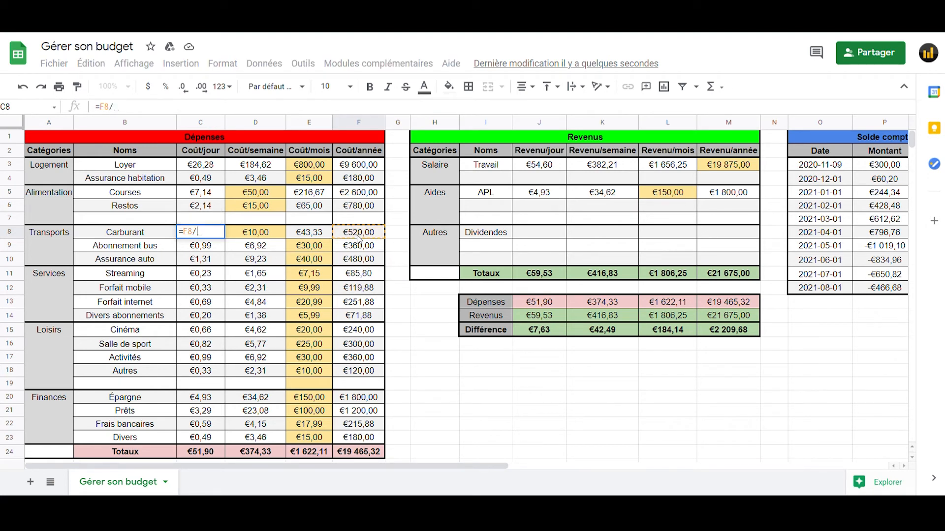
{"action": "type", "text": "/365"}
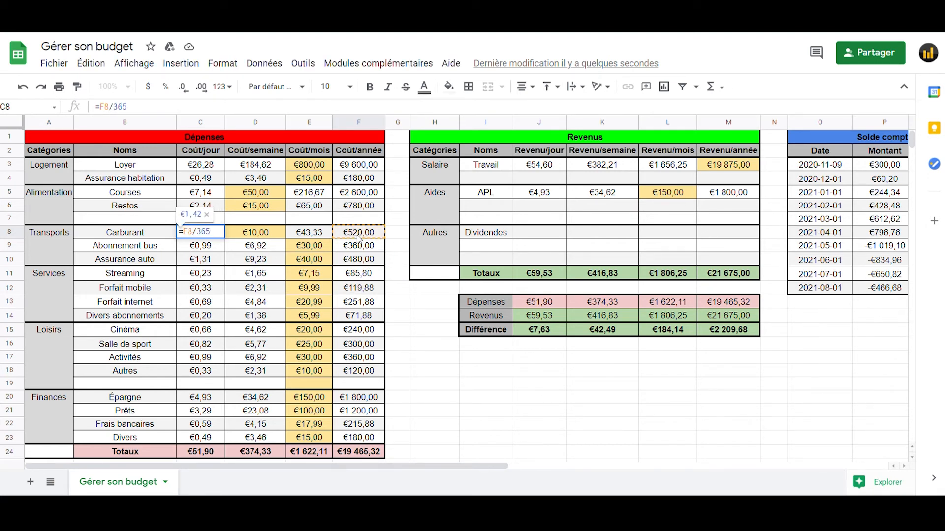
{"action": "key", "text": "Return"}
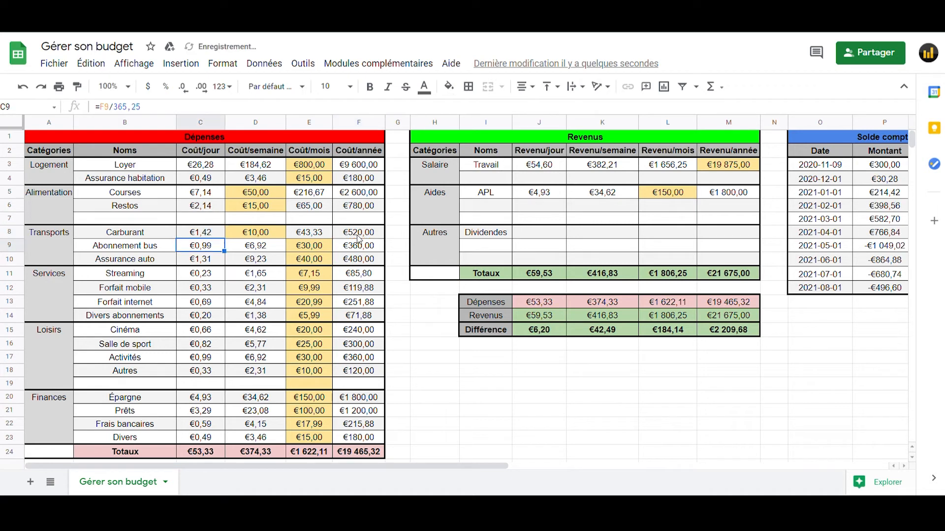
{"action": "left_click", "coordinate": [208, 236]}
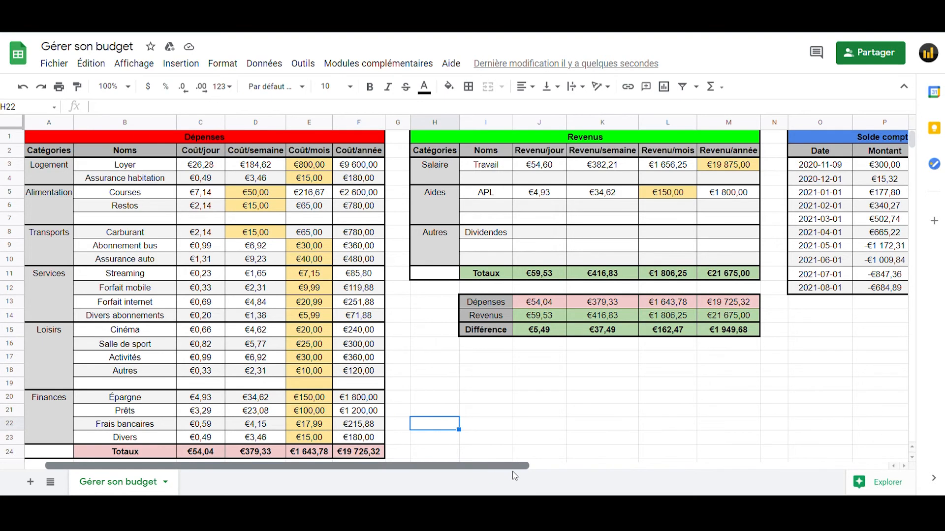
Examine the free rows under the Aides and Autres categories of the Revenus table
{"action": "left_click_drag", "start_coordinate": [506, 471], "coordinate": [528, 473]}
{"action": "left_click", "coordinate": [557, 423]}
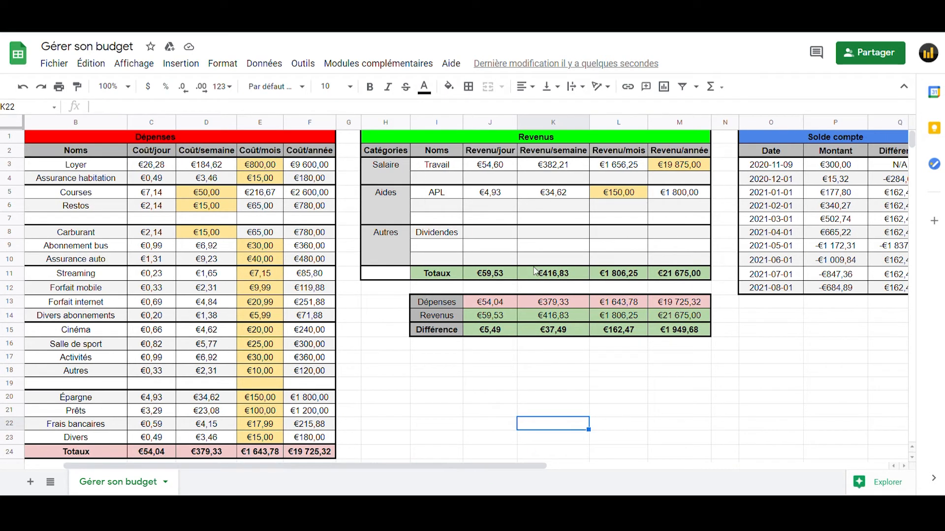
{"action": "left_click", "coordinate": [457, 223]}
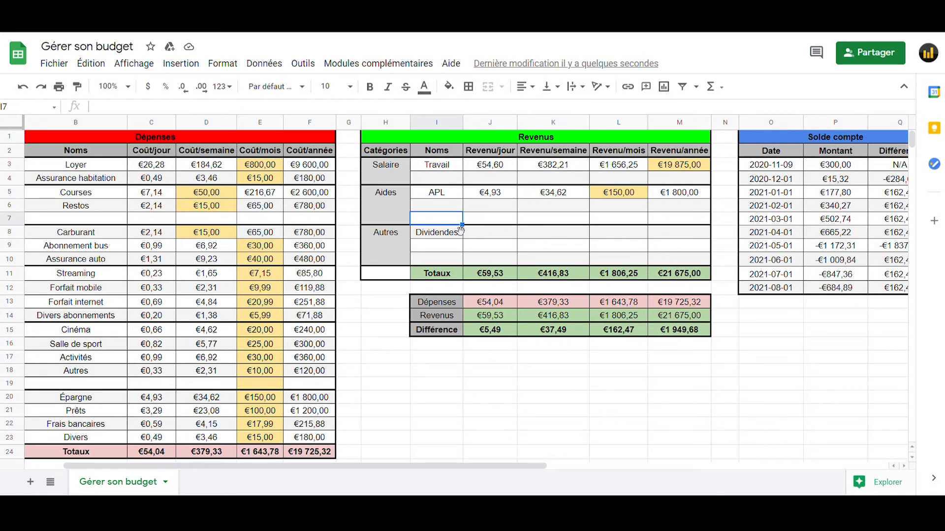
{"action": "left_click", "coordinate": [475, 245]}
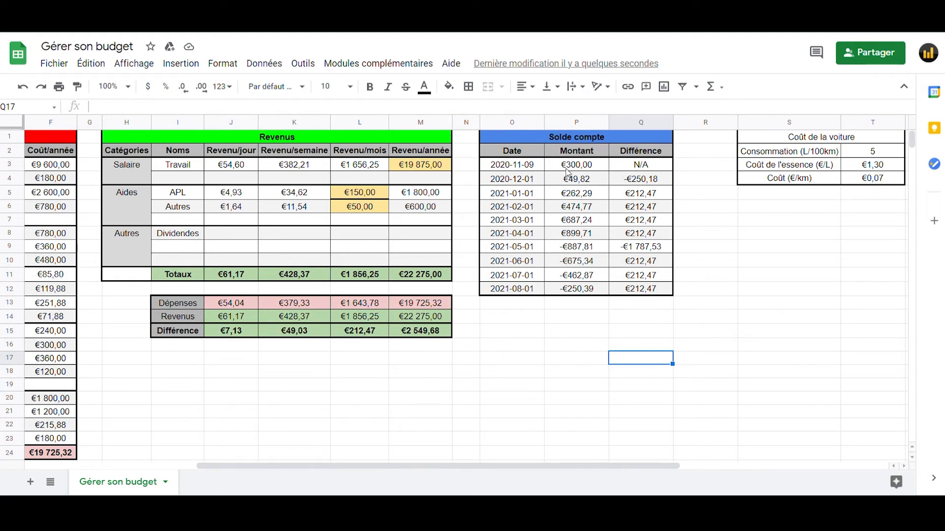
Set the starting Montant for 2020-11-09 in the Solde compte table to 50
{"action": "double_click", "coordinate": [531, 166]}
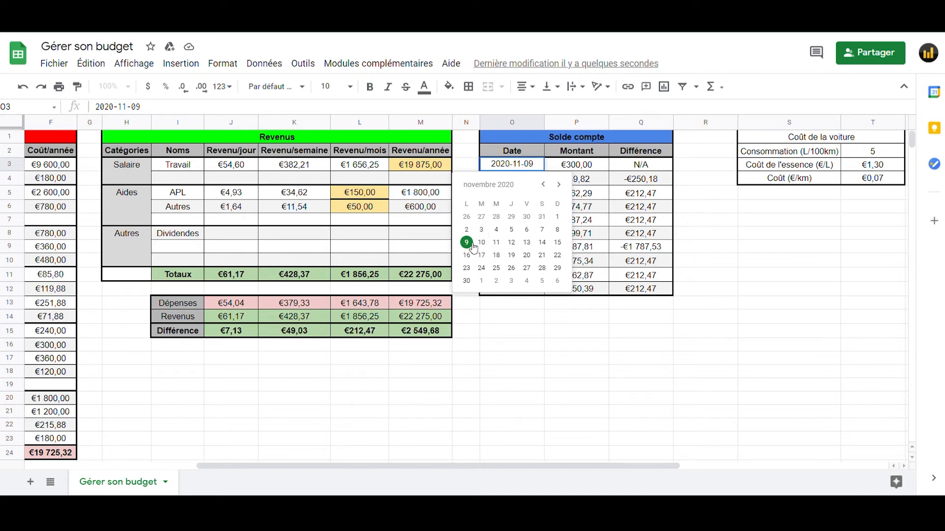
{"action": "left_click", "coordinate": [589, 167]}
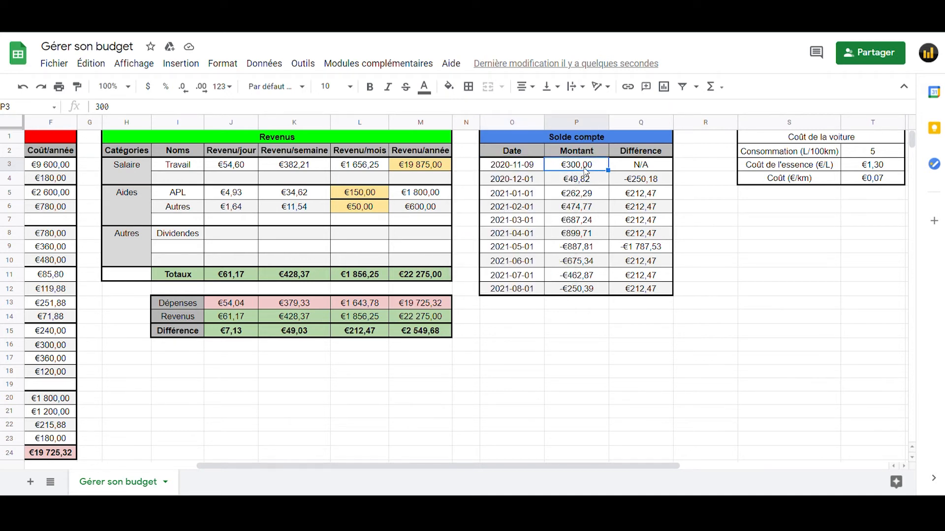
{"action": "left_click", "coordinate": [579, 183]}
{"action": "double_click", "coordinate": [596, 167]}
{"action": "left_click_drag", "start_coordinate": [597, 168], "coordinate": [500, 170]}
{"action": "type", "text": "50"}
{"action": "key", "text": "Return"}
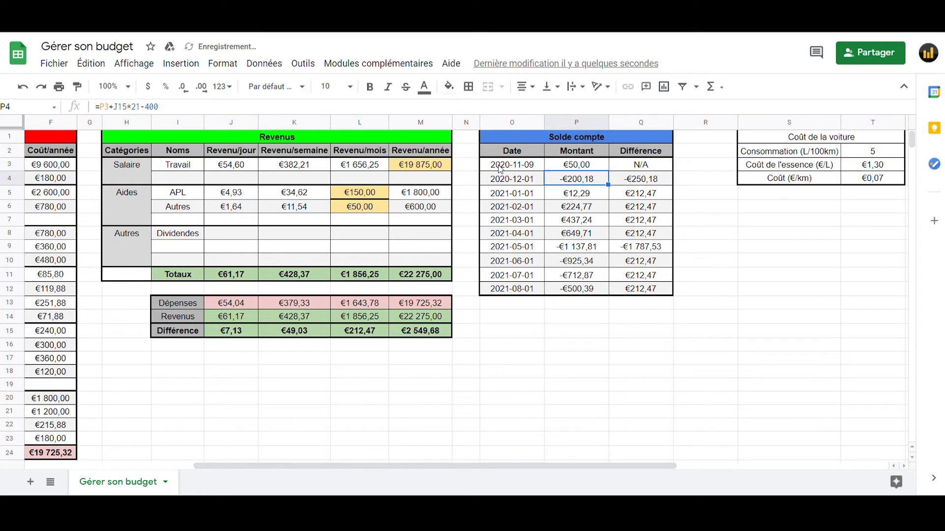
Examine how the starting date and amount carry through the monthly balances of the Solde compte table down to 2021-08-01
{"action": "left_click", "coordinate": [599, 247]}
{"action": "left_click", "coordinate": [601, 275]}
{"action": "left_click", "coordinate": [599, 291]}
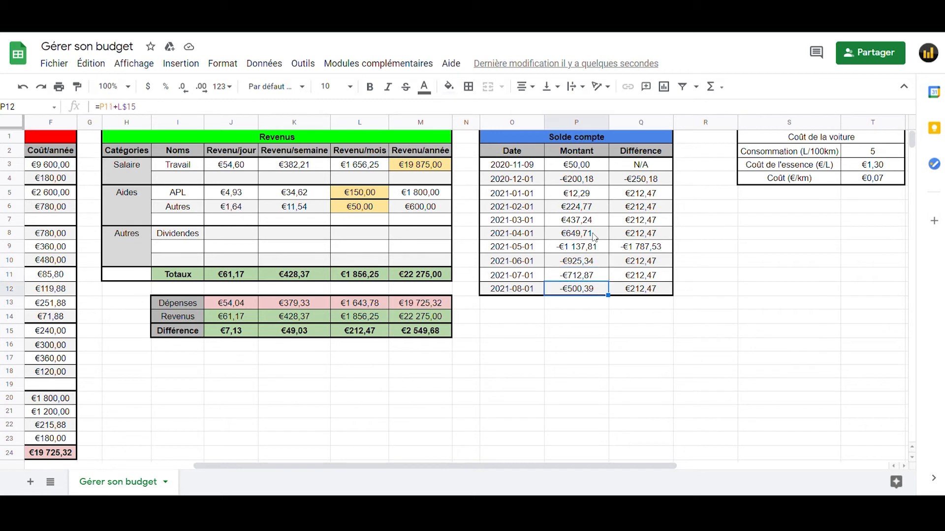
{"action": "left_click", "coordinate": [588, 165]}
{"action": "left_click", "coordinate": [594, 220]}
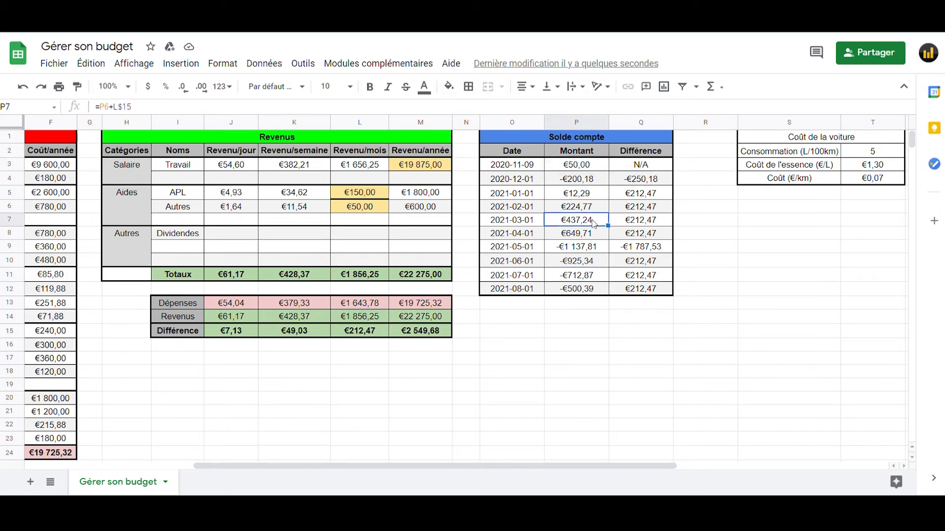
{"action": "double_click", "coordinate": [527, 164]}
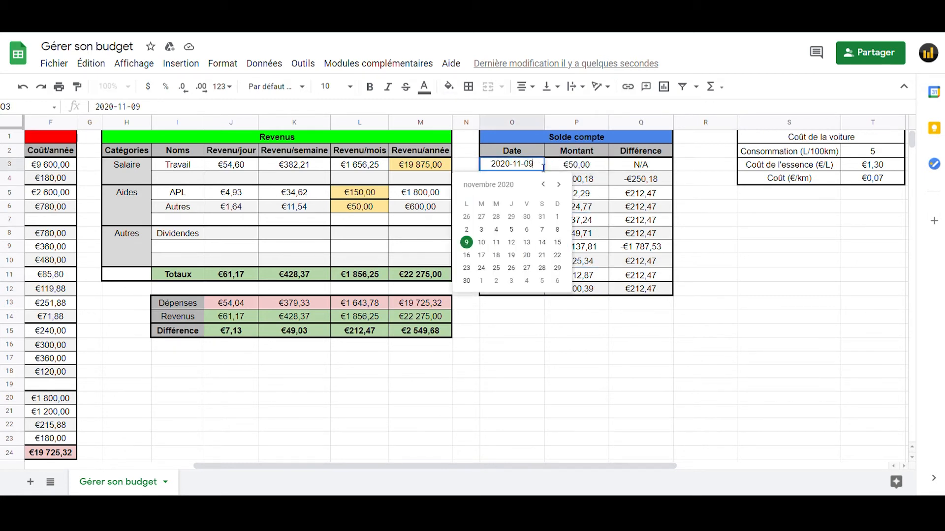
{"action": "double_click", "coordinate": [604, 169]}
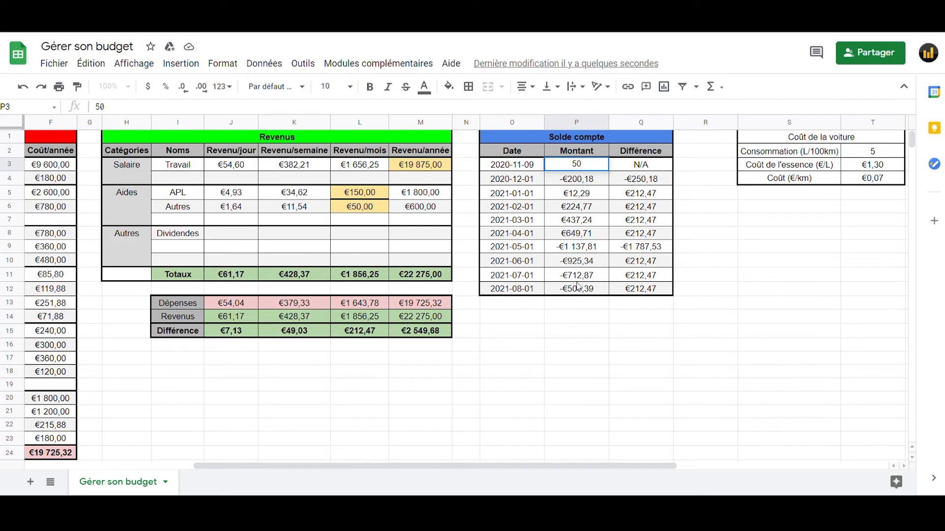
{"action": "left_click", "coordinate": [541, 316]}
{"action": "left_click", "coordinate": [533, 184]}
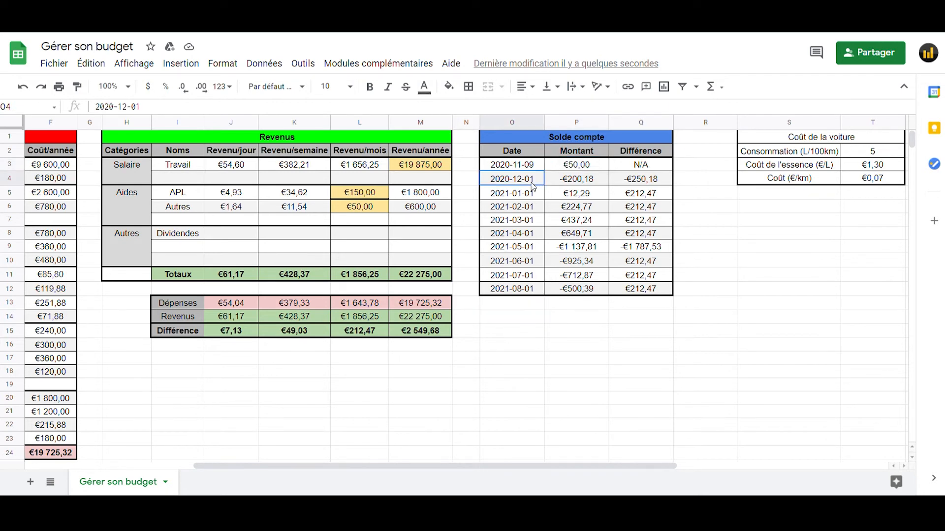
{"action": "left_click", "coordinate": [530, 294]}
{"action": "left_click", "coordinate": [599, 294]}
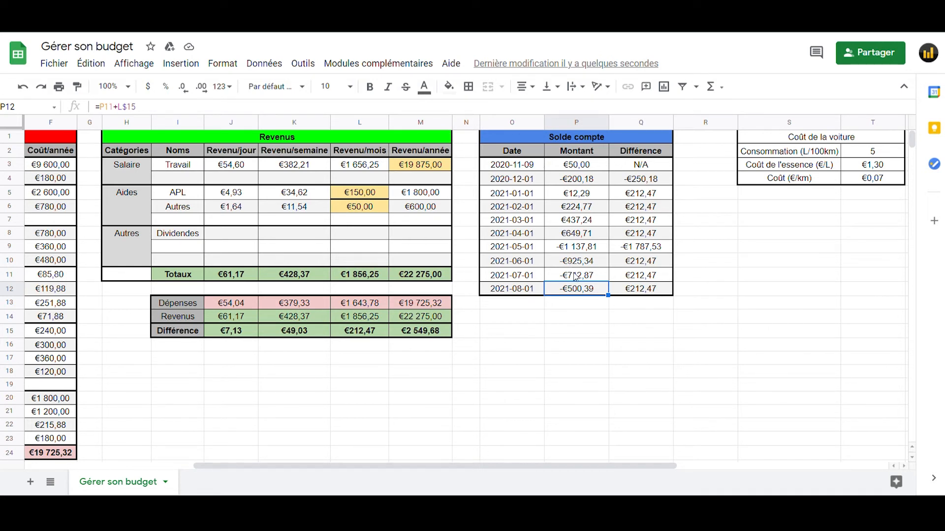
Compare the starting amount with the last projected balance and view the Solde et différence de revenus chart
{"action": "left_click", "coordinate": [612, 304]}
{"action": "left_click", "coordinate": [598, 318]}
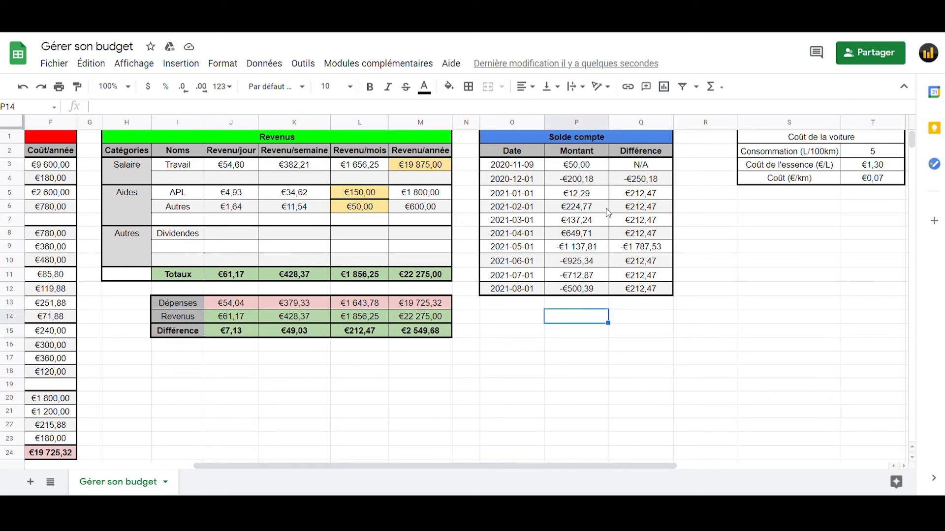
{"action": "left_click", "coordinate": [593, 288]}
{"action": "left_click", "coordinate": [596, 307]}
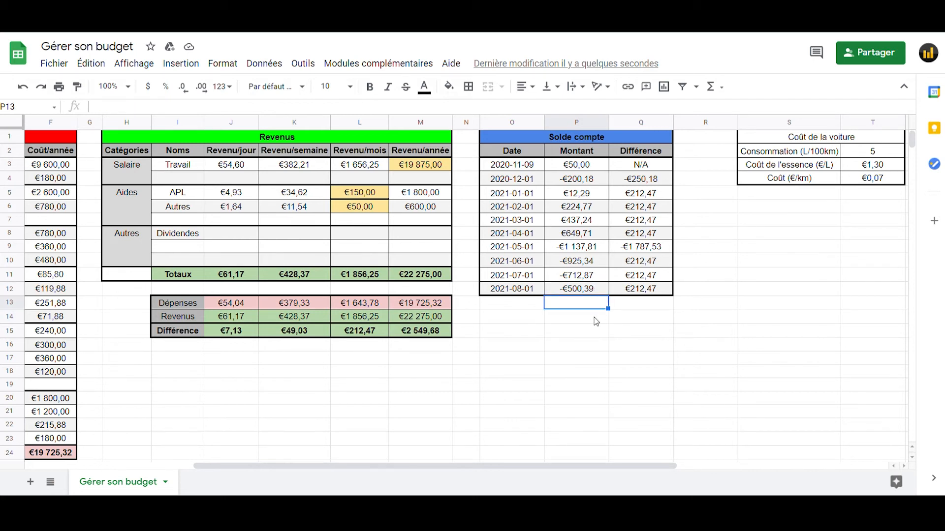
{"action": "double_click", "coordinate": [584, 166]}
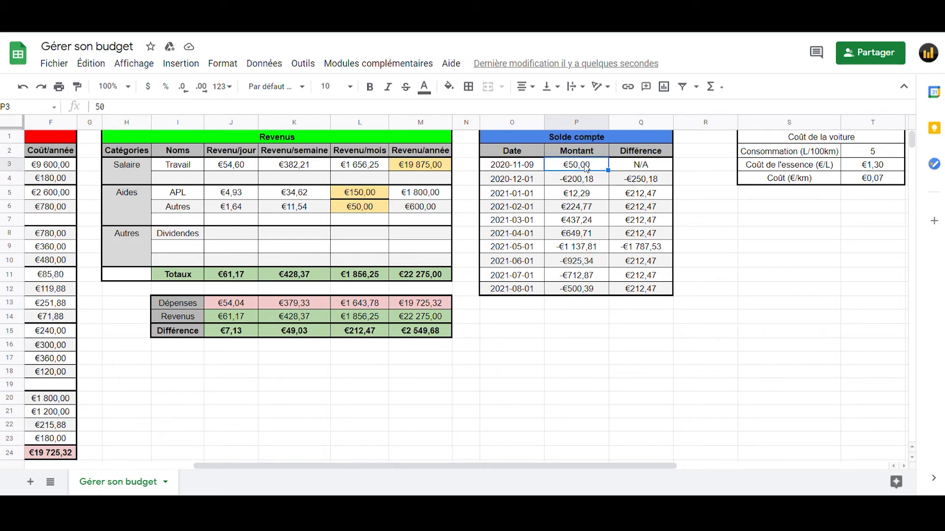
{"action": "left_click", "coordinate": [603, 309]}
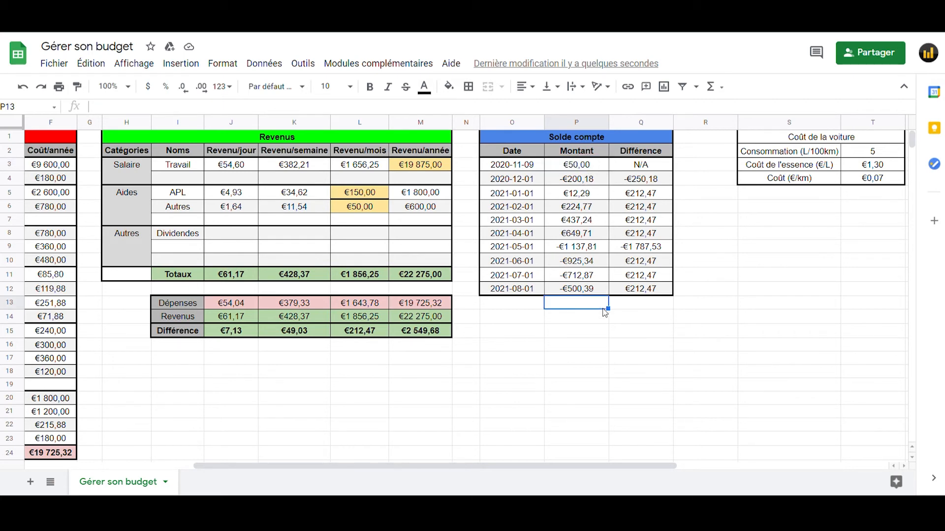
{"action": "left_click", "coordinate": [592, 180]}
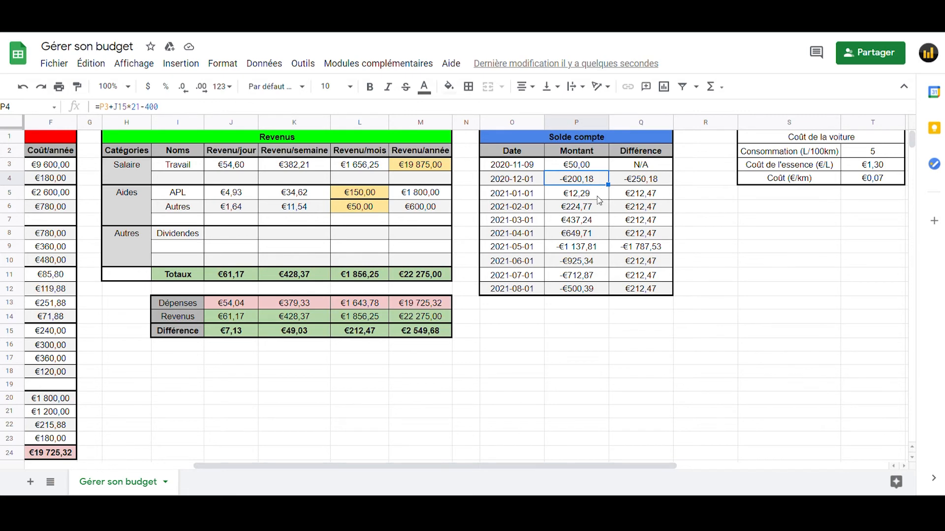
{"action": "scroll", "coordinate": [609, 229], "scroll_direction": "down", "scroll_amount": 4}
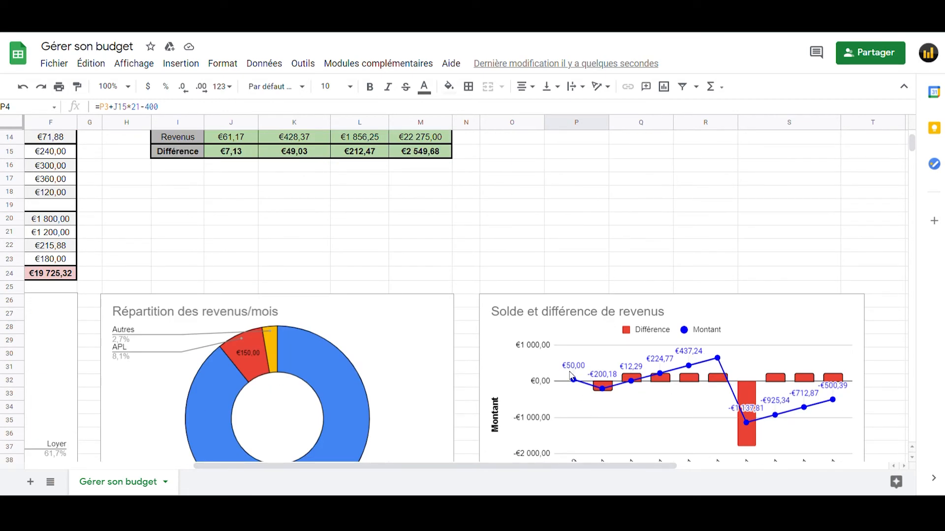
{"action": "scroll", "coordinate": [727, 360], "scroll_direction": "up", "scroll_amount": 4}
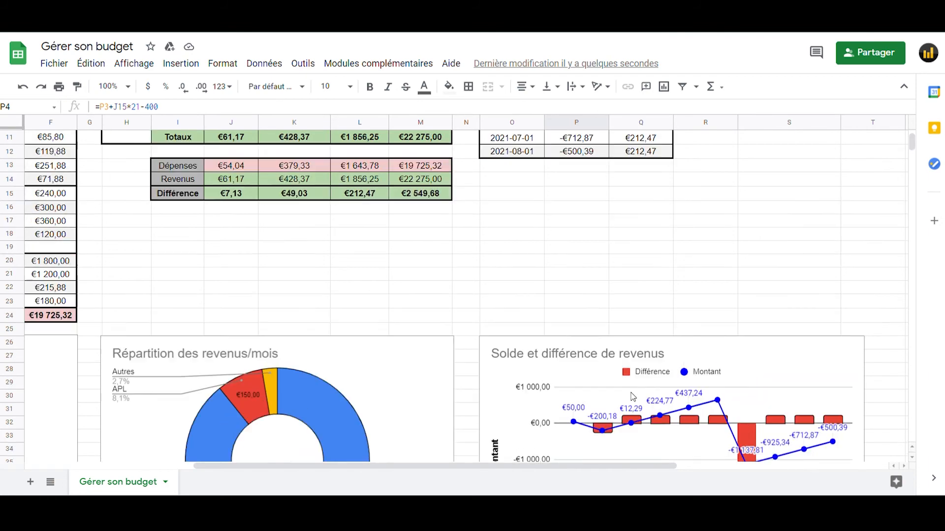
{"action": "left_click", "coordinate": [631, 330]}
Remove the 400 deduction from the 2020-12-01 amount in P4, leaving the formula =P3+J15*21
{"action": "left_click", "coordinate": [588, 180]}
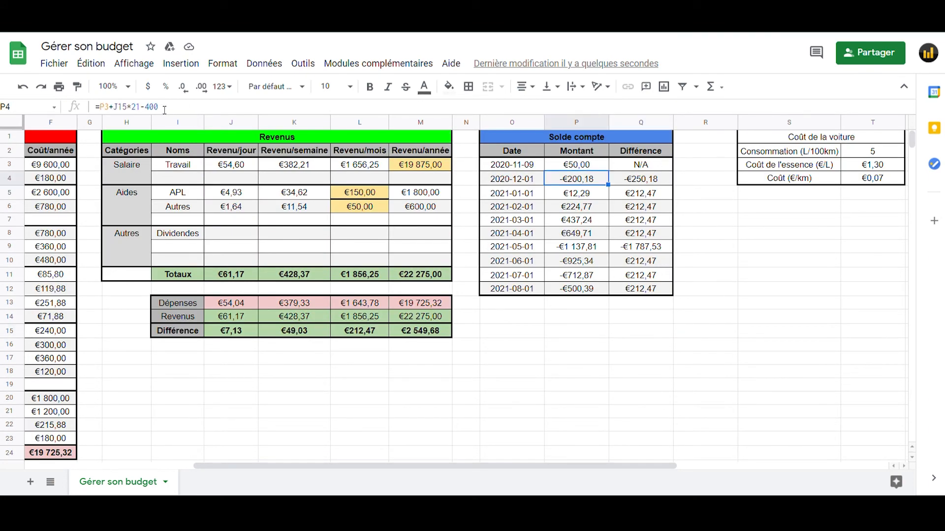
{"action": "double_click", "coordinate": [149, 107]}
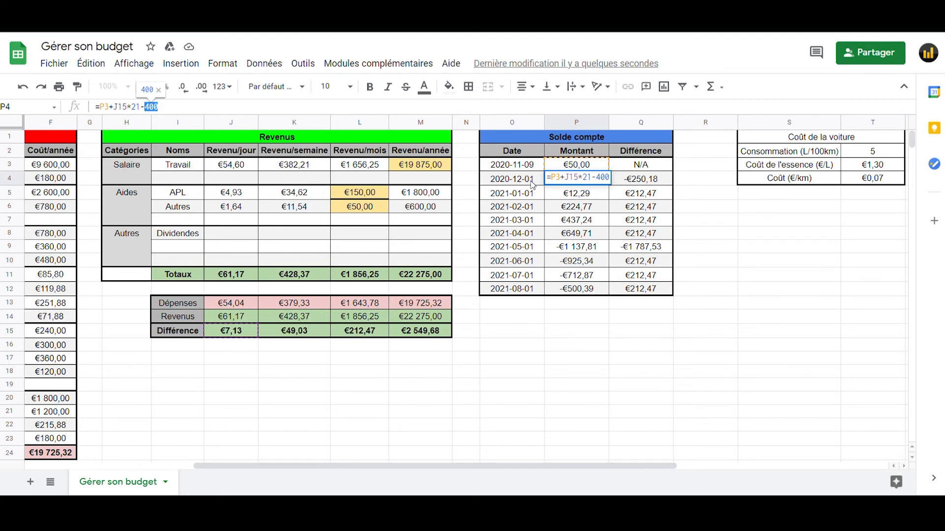
{"action": "key", "text": "BackSpace"}
{"action": "key", "text": "BackSpace"}
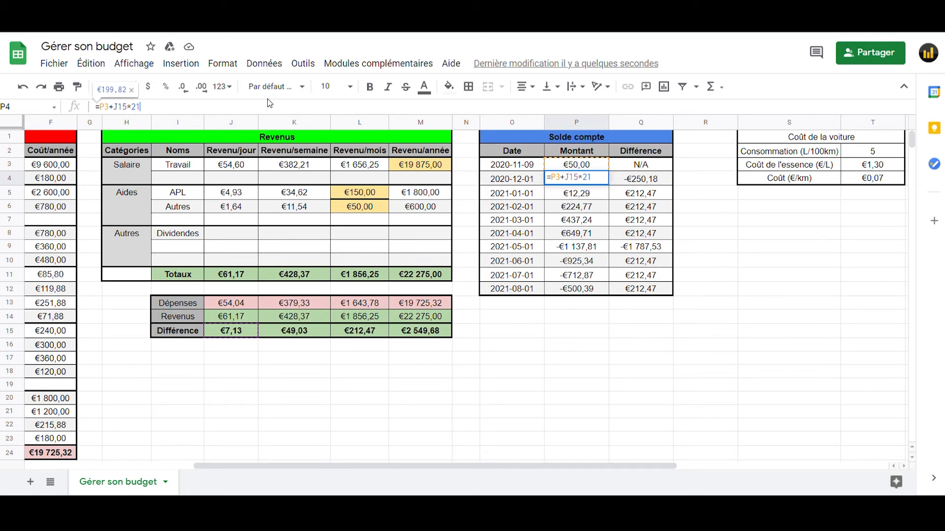
{"action": "key", "text": "Return"}
{"action": "left_click", "coordinate": [666, 306]}
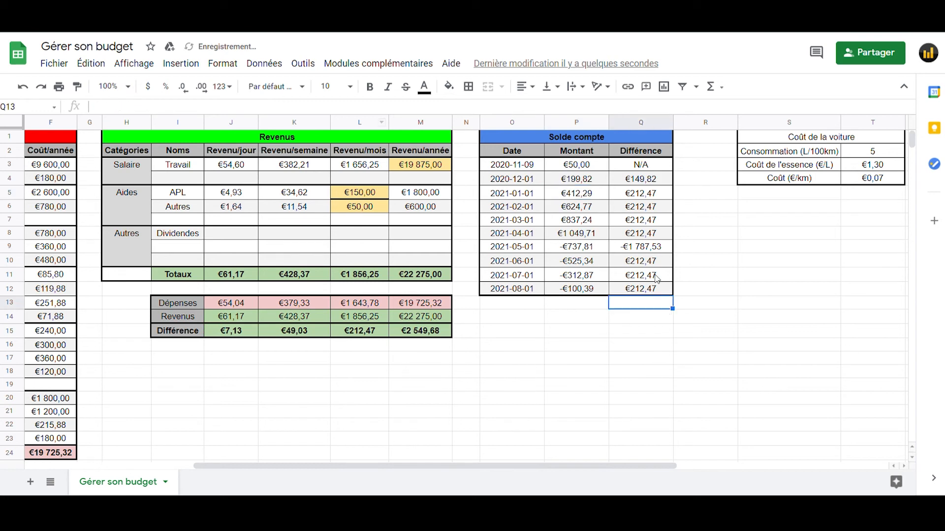
Examine the Différence formulas in Q4 and Q5 and the monthly income-minus-expenses difference in L15
{"action": "left_click", "coordinate": [599, 181]}
{"action": "key", "text": "Up"}
{"action": "left_click", "coordinate": [653, 181]}
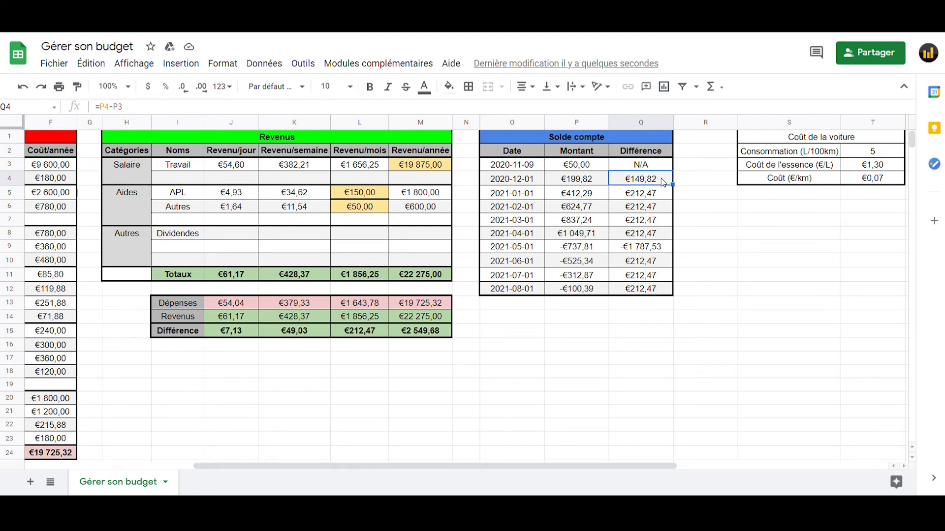
{"action": "left_click", "coordinate": [642, 195]}
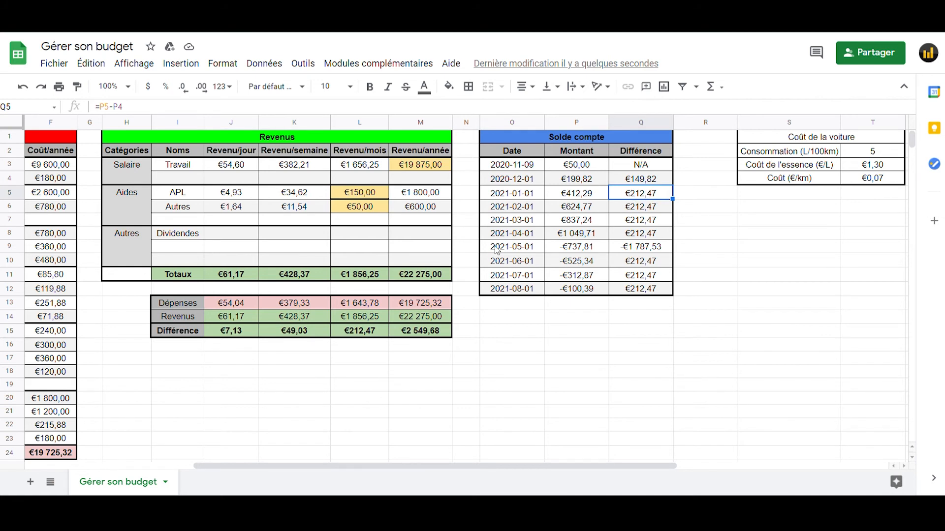
{"action": "left_click", "coordinate": [375, 332]}
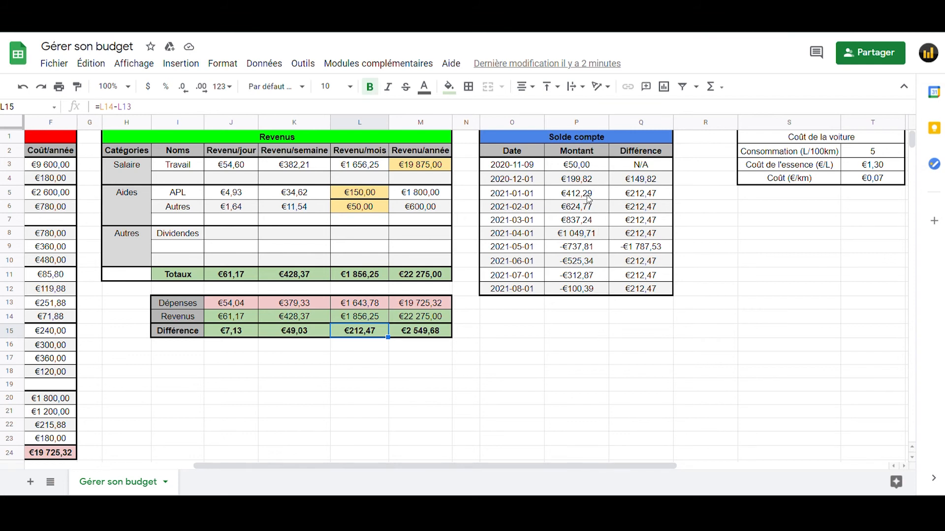
{"action": "left_click", "coordinate": [700, 259]}
Remove the 2000 deduction from the 2021-05-01 amount in P9, leaving the formula =P8+L$15
{"action": "left_click", "coordinate": [586, 225]}
{"action": "left_click", "coordinate": [585, 236]}
{"action": "left_click", "coordinate": [587, 246]}
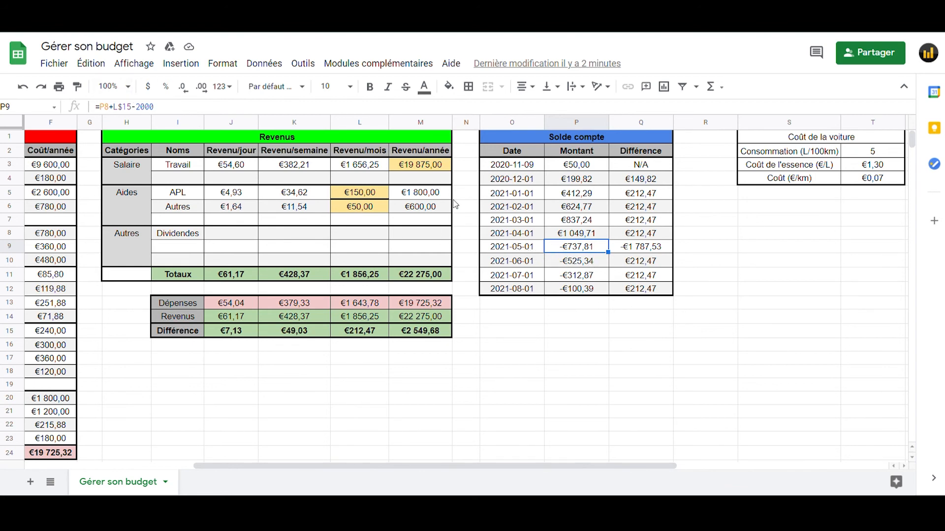
{"action": "left_click", "coordinate": [188, 105]}
{"action": "key", "text": "BackSpace"}
{"action": "key", "text": "BackSpace"}
{"action": "key", "text": "BackSpace"}
{"action": "key", "text": "BackSpace"}
{"action": "key", "text": "BackSpace"}
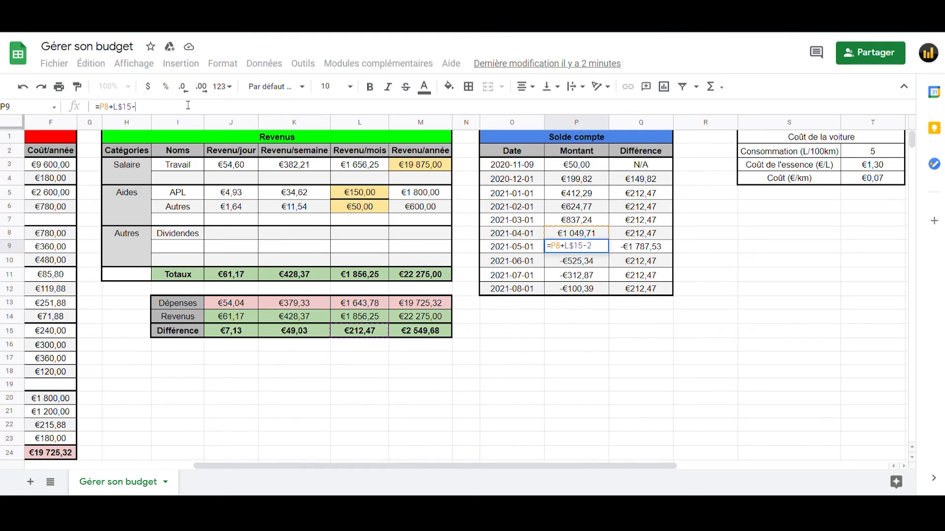
{"action": "key", "text": "Return"}
{"action": "left_click", "coordinate": [702, 344]}
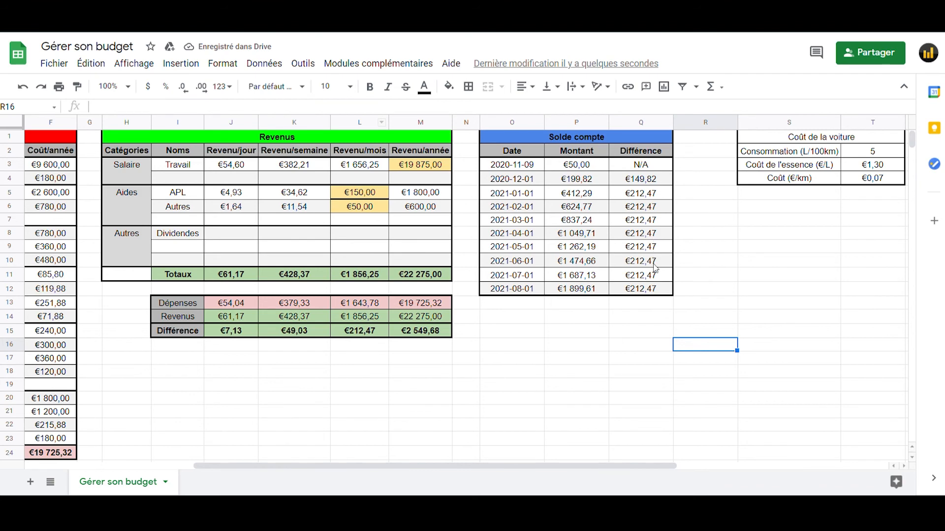
Compare the projected amounts and differences in the Solde compte table with the Solde et différence de revenus chart
{"action": "left_click_drag", "start_coordinate": [655, 275], "coordinate": [655, 290]}
{"action": "right_click", "coordinate": [655, 290]}
{"action": "left_click", "coordinate": [641, 316]}
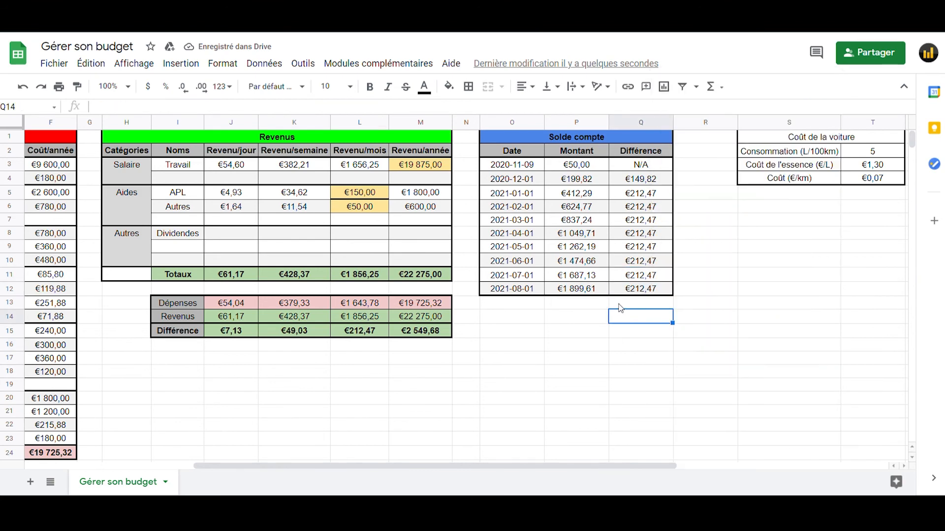
{"action": "scroll", "coordinate": [640, 315], "scroll_direction": "down", "scroll_amount": 6}
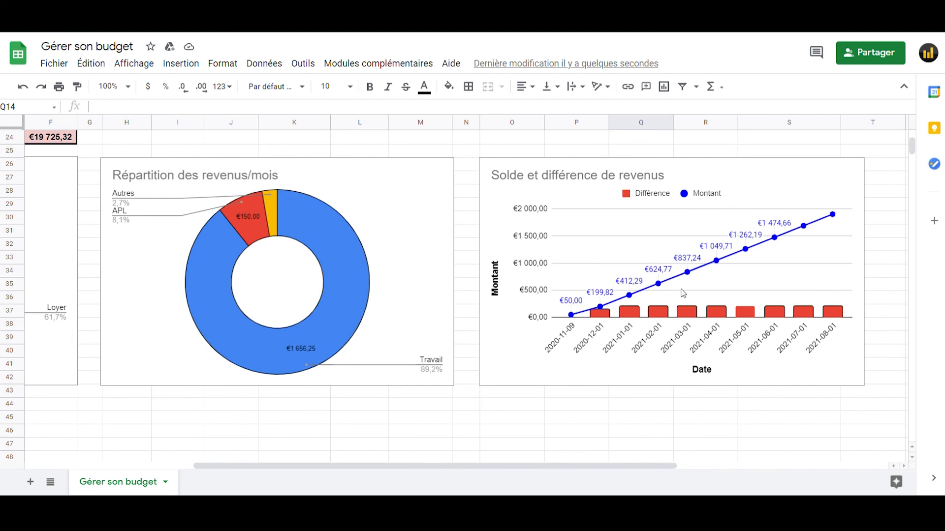
{"action": "scroll", "coordinate": [627, 285], "scroll_direction": "up", "scroll_amount": 6}
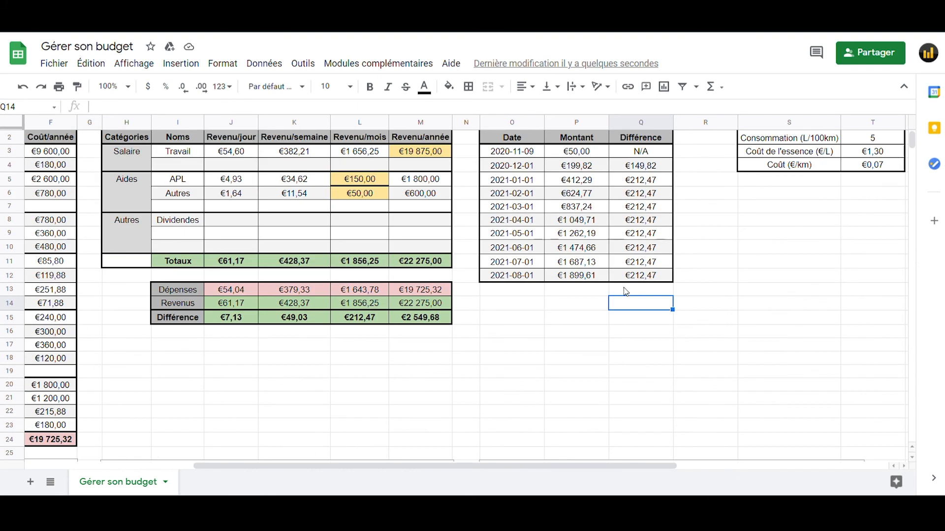
{"action": "scroll", "coordinate": [390, 284], "scroll_direction": "down", "scroll_amount": 2}
{"action": "scroll", "coordinate": [489, 285], "scroll_direction": "up", "scroll_amount": 1}
{"action": "scroll", "coordinate": [656, 316], "scroll_direction": "down", "scroll_amount": 7}
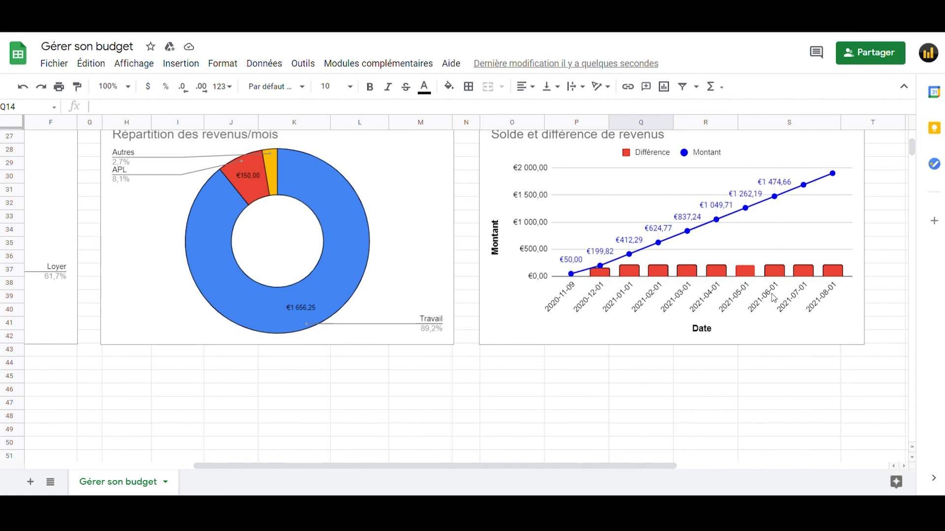
{"action": "scroll", "coordinate": [747, 317], "scroll_direction": "up", "scroll_amount": 8}
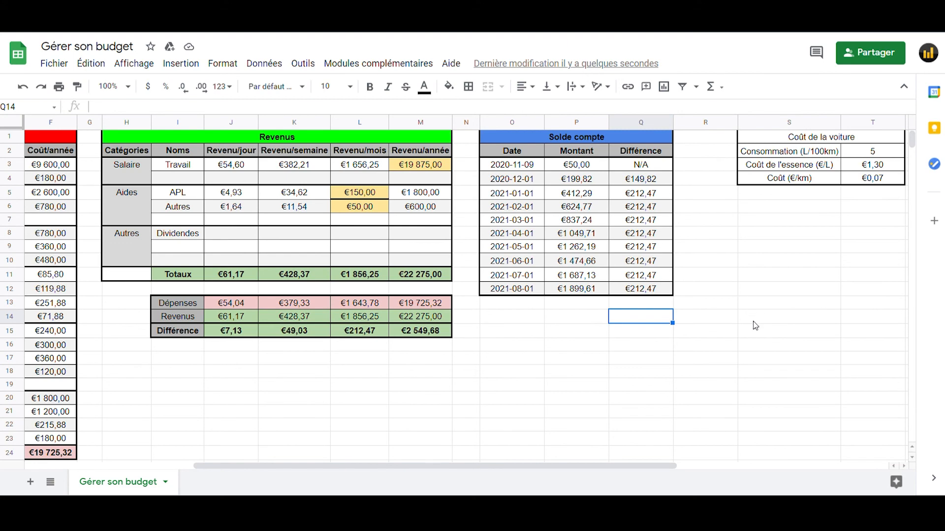
Look over the Dépenses and Revenus tables together with their monthly distribution charts
{"action": "left_click_drag", "start_coordinate": [639, 467], "coordinate": [582, 466]}
{"action": "scroll", "coordinate": [618, 481], "scroll_direction": "right", "scroll_amount": 3}
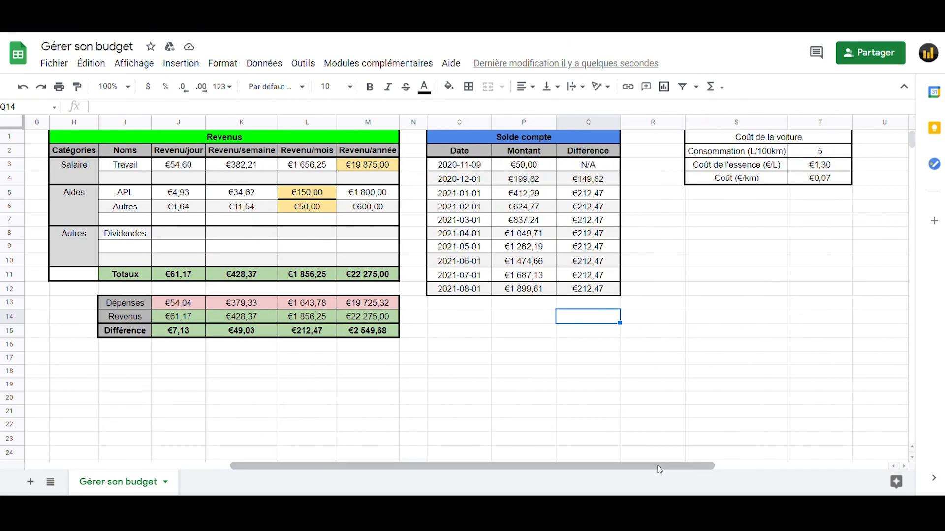
{"action": "left_click_drag", "start_coordinate": [663, 465], "coordinate": [485, 466]}
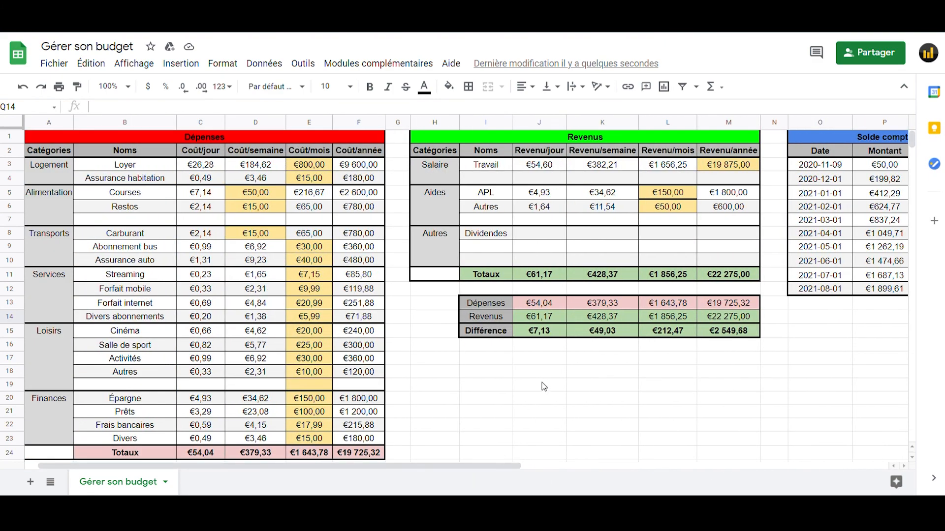
{"action": "scroll", "coordinate": [542, 395], "scroll_direction": "down", "scroll_amount": 5}
{"action": "scroll", "coordinate": [540, 361], "scroll_direction": "down", "scroll_amount": 4}
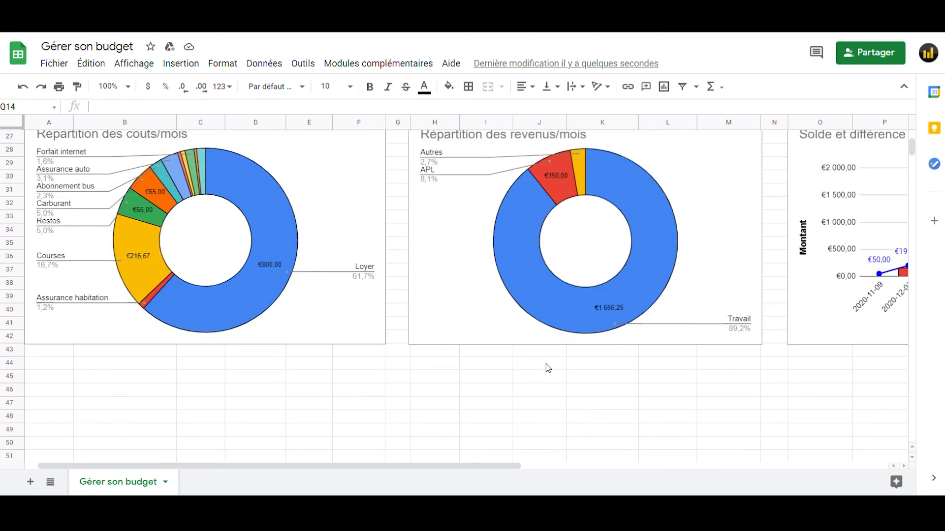
{"action": "scroll", "coordinate": [545, 363], "scroll_direction": "up", "scroll_amount": 8}
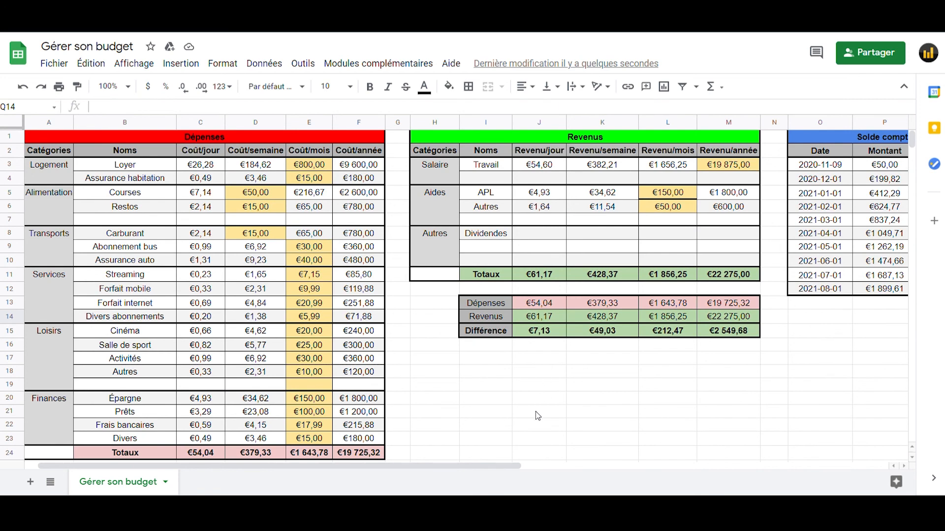
{"action": "left_click_drag", "start_coordinate": [470, 466], "coordinate": [463, 489]}
{"action": "left_click", "coordinate": [500, 439]}
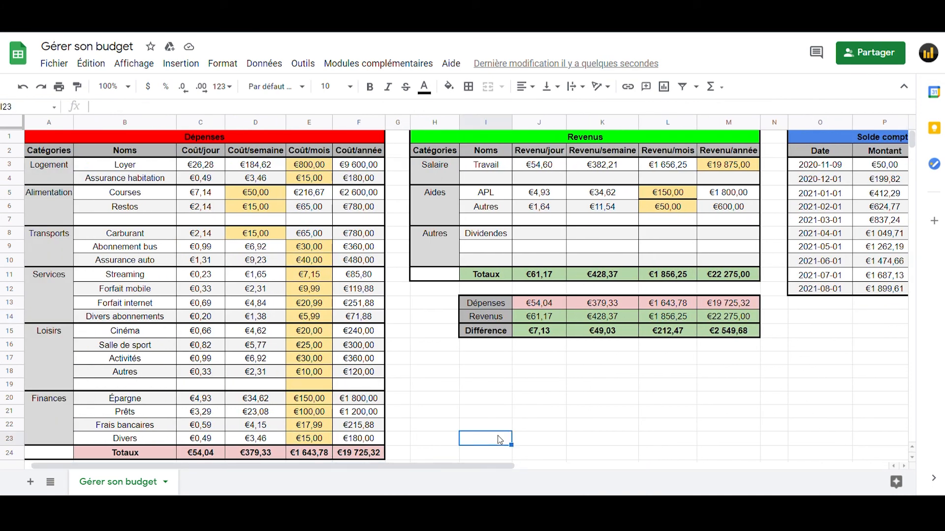
{"action": "left_click", "coordinate": [454, 456]}
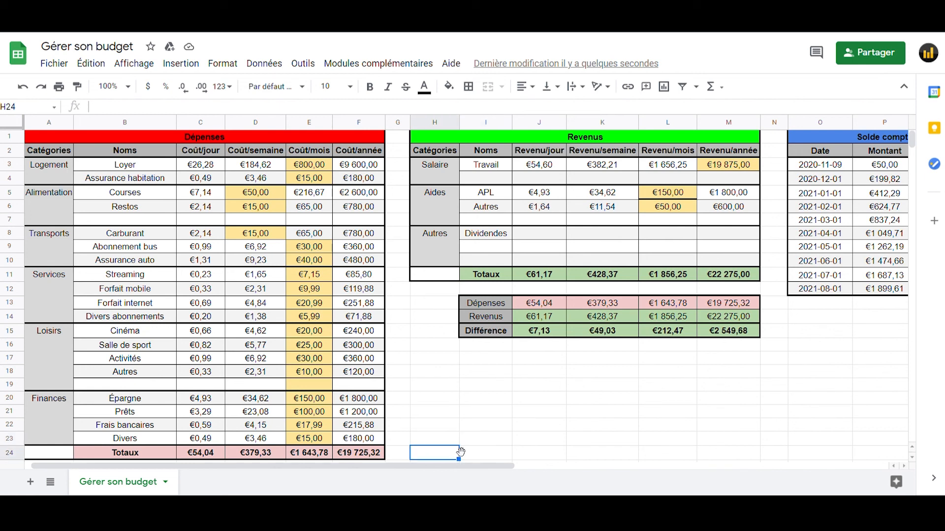
{"action": "left_click", "coordinate": [447, 400]}
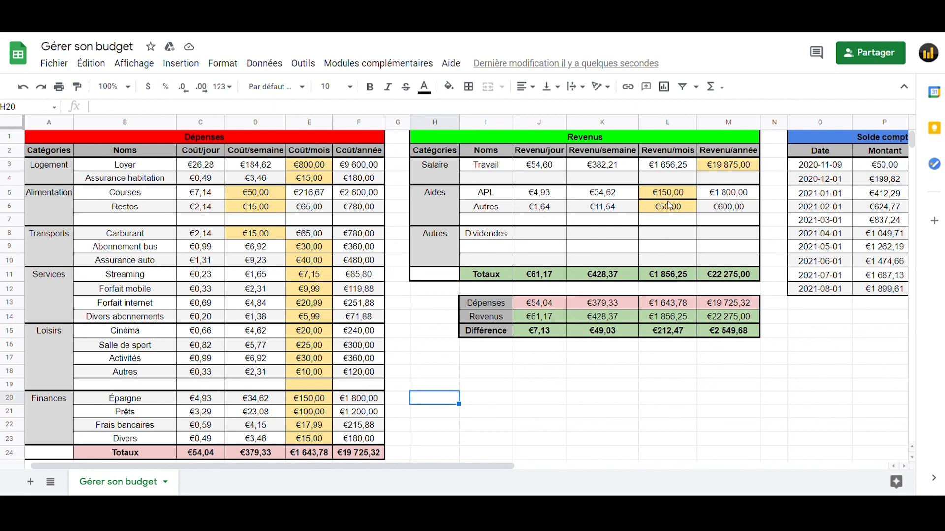
Review the Dépenses entries, their totals in row 24 and the monthly difference formula in L15
{"action": "left_click", "coordinate": [312, 176]}
{"action": "scroll", "coordinate": [327, 294], "scroll_direction": "down", "scroll_amount": 2}
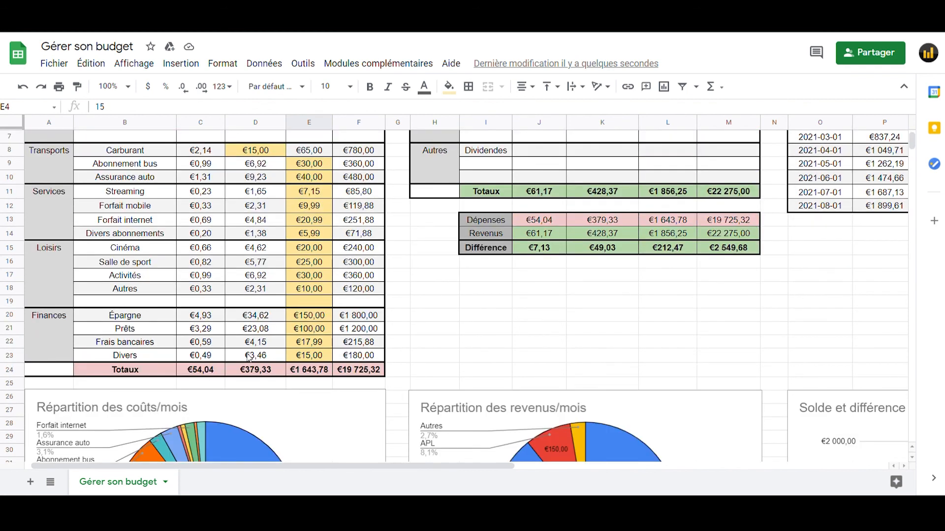
{"action": "left_click_drag", "start_coordinate": [202, 371], "coordinate": [362, 374]}
{"action": "left_click", "coordinate": [492, 370]}
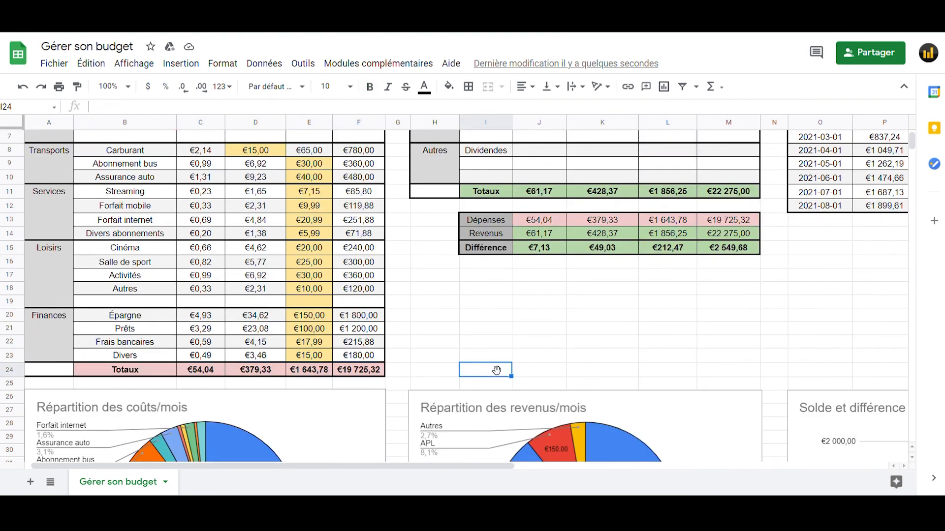
{"action": "scroll", "coordinate": [699, 369], "scroll_direction": "up", "scroll_amount": 2}
{"action": "left_click", "coordinate": [669, 333]}
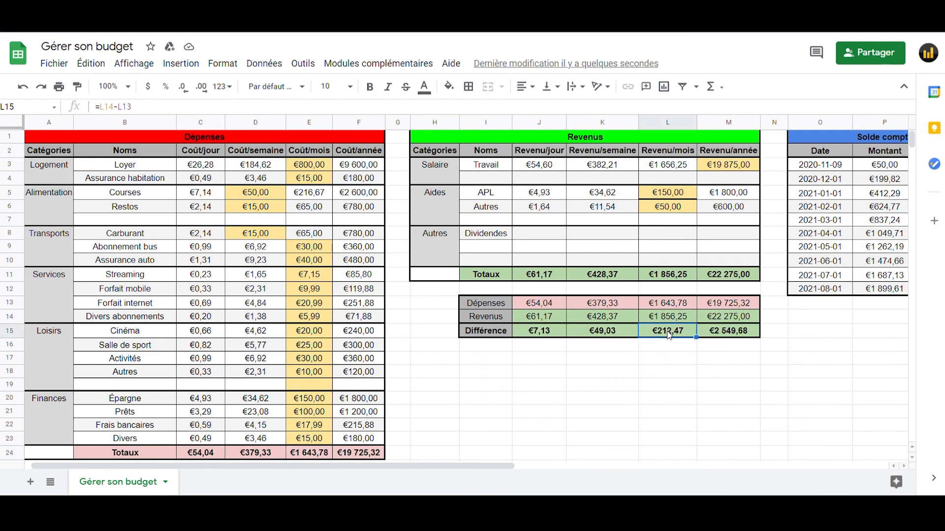
{"action": "left_click", "coordinate": [686, 349]}
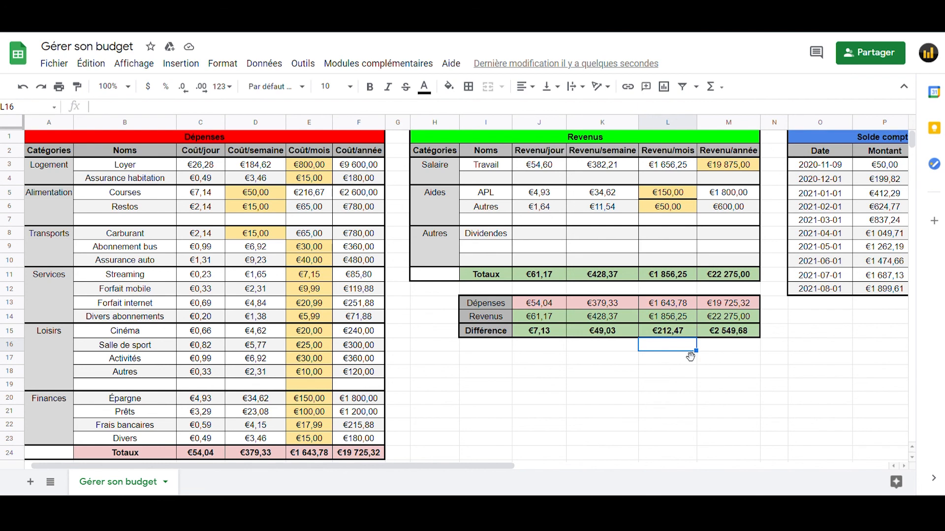
Examine the Répartition des coûts/mois chart, including its Loyer share, and return to the budget tables
{"action": "scroll", "coordinate": [690, 356], "scroll_direction": "down", "scroll_amount": 5}
{"action": "left_click", "coordinate": [270, 332]}
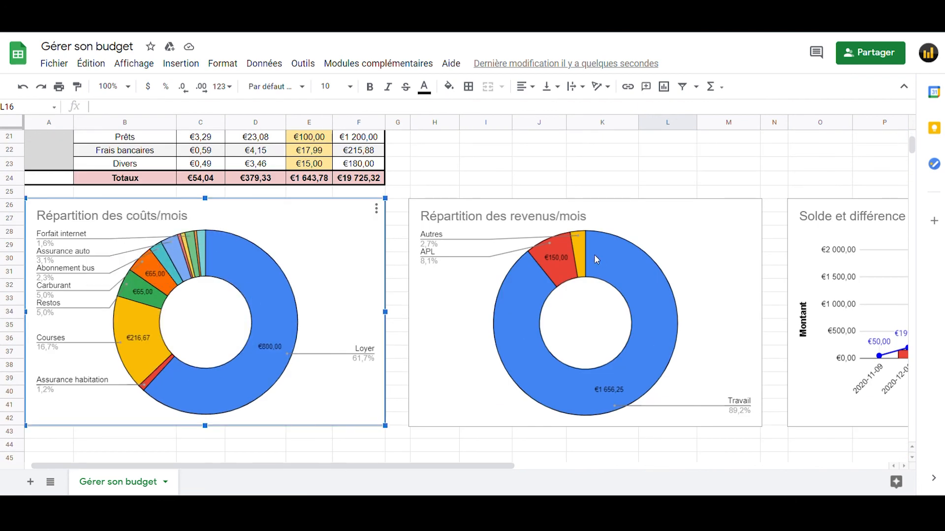
{"action": "mouse_move", "coordinate": [271, 347]}
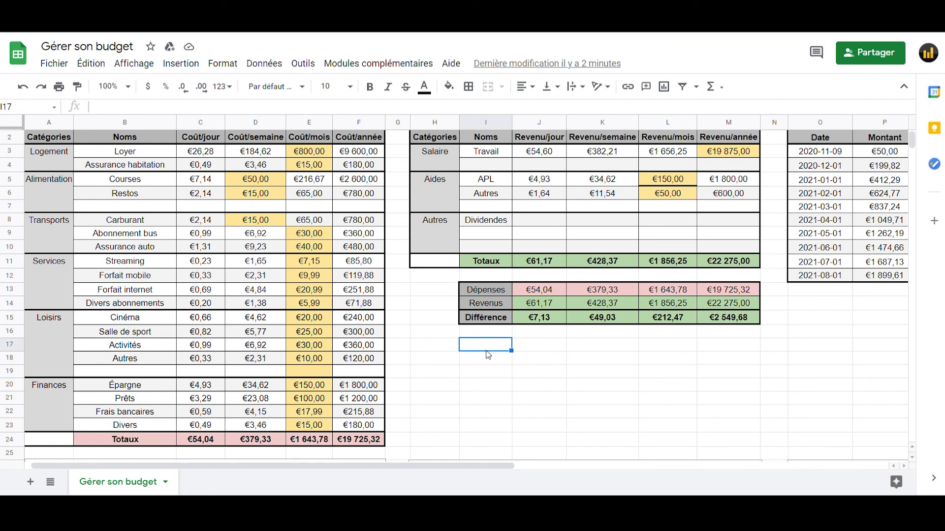
{"action": "scroll", "coordinate": [479, 379], "scroll_direction": "up", "scroll_amount": 1}
{"action": "left_click", "coordinate": [473, 400]}
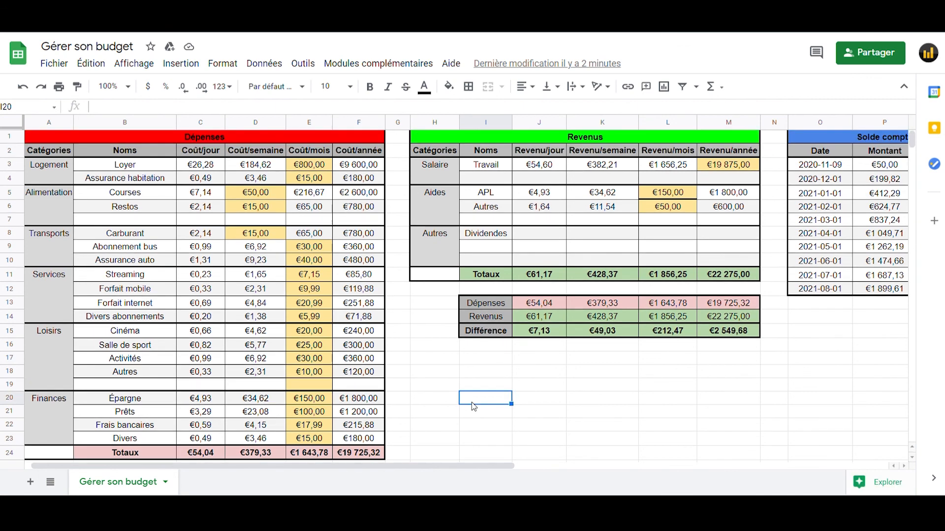